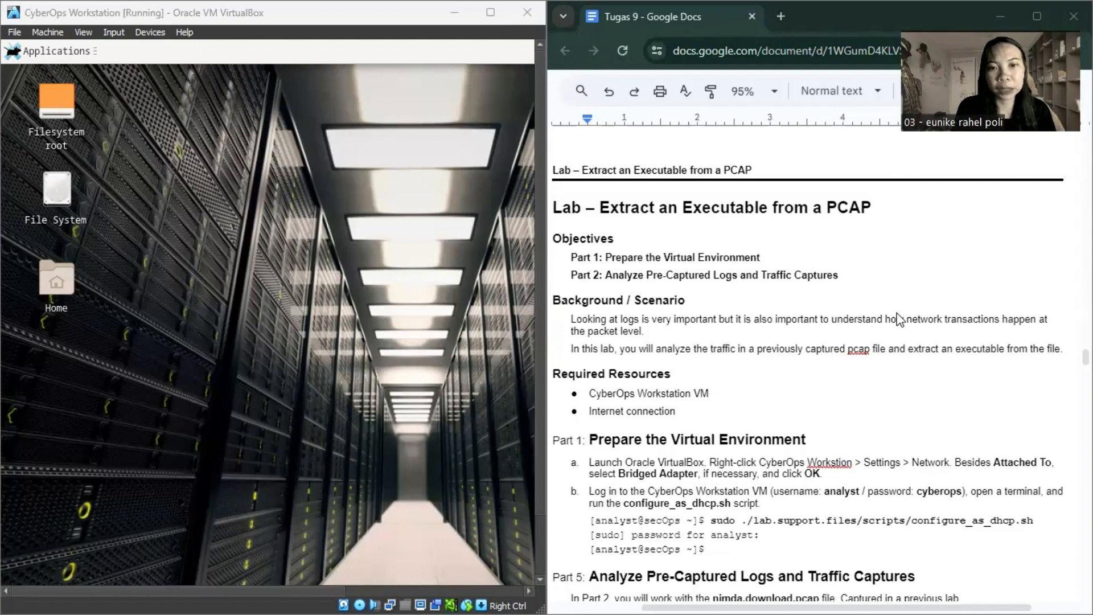
Step: Read the PCAP lab's objectives, background, required resources and the Part 1 network setup instructions in the lab document
{"action": "left_click_drag", "start_coordinate": [907, 202], "coordinate": [547, 202]}
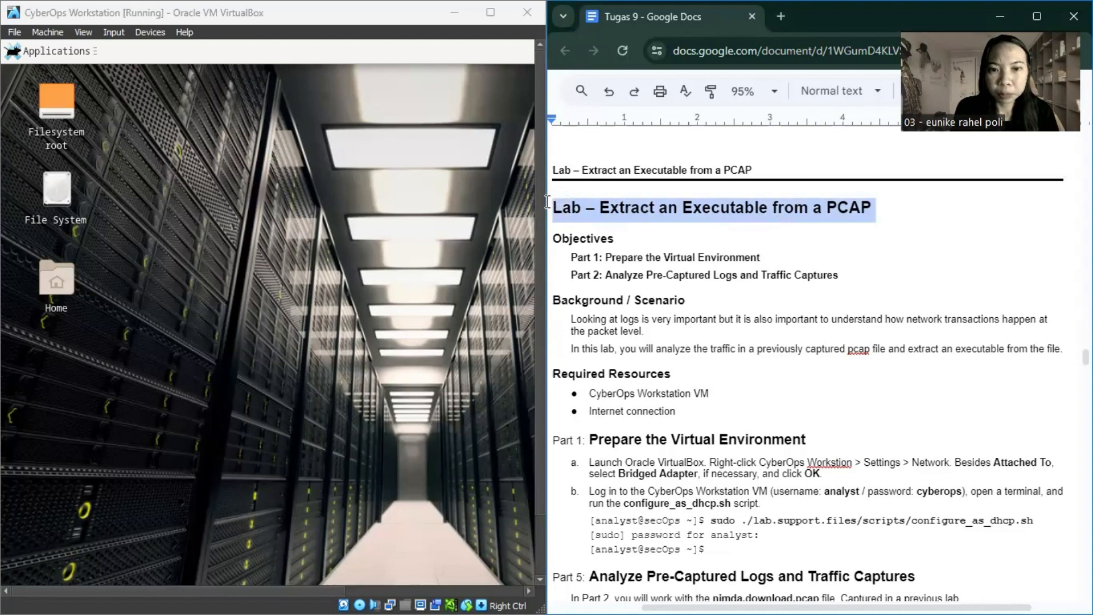
{"action": "left_click", "coordinate": [727, 278]}
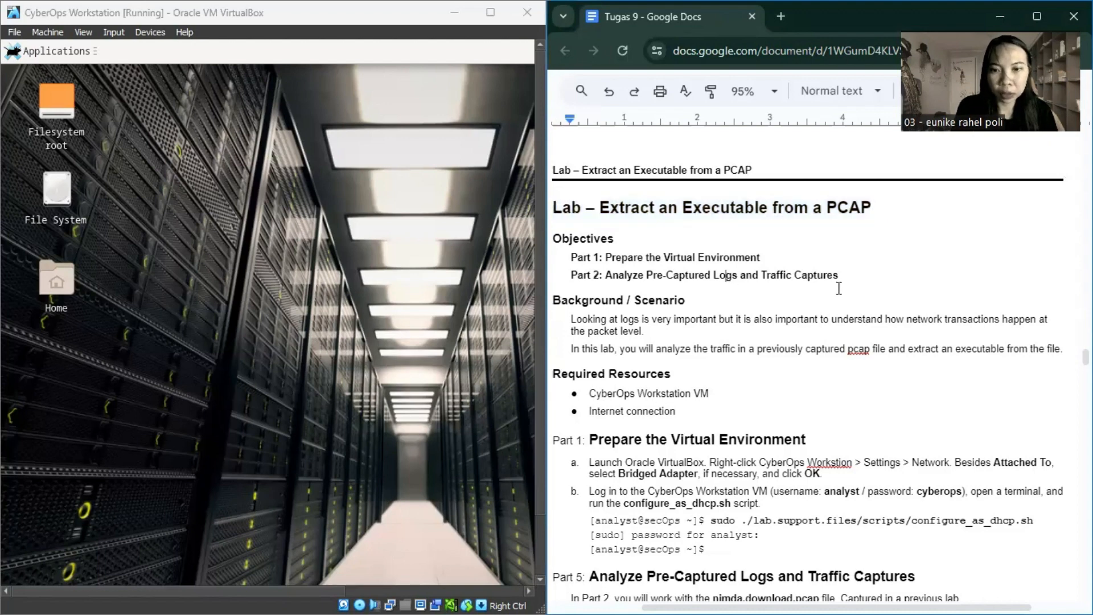
{"action": "left_click_drag", "start_coordinate": [853, 283], "coordinate": [565, 260]}
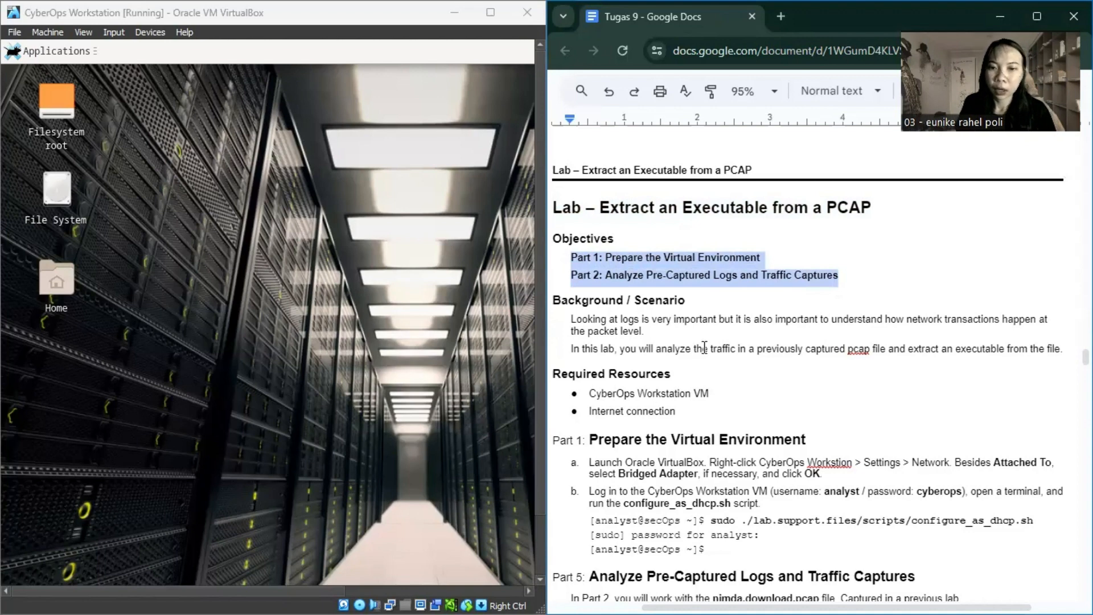
{"action": "left_click_drag", "start_coordinate": [571, 324], "coordinate": [1061, 348]}
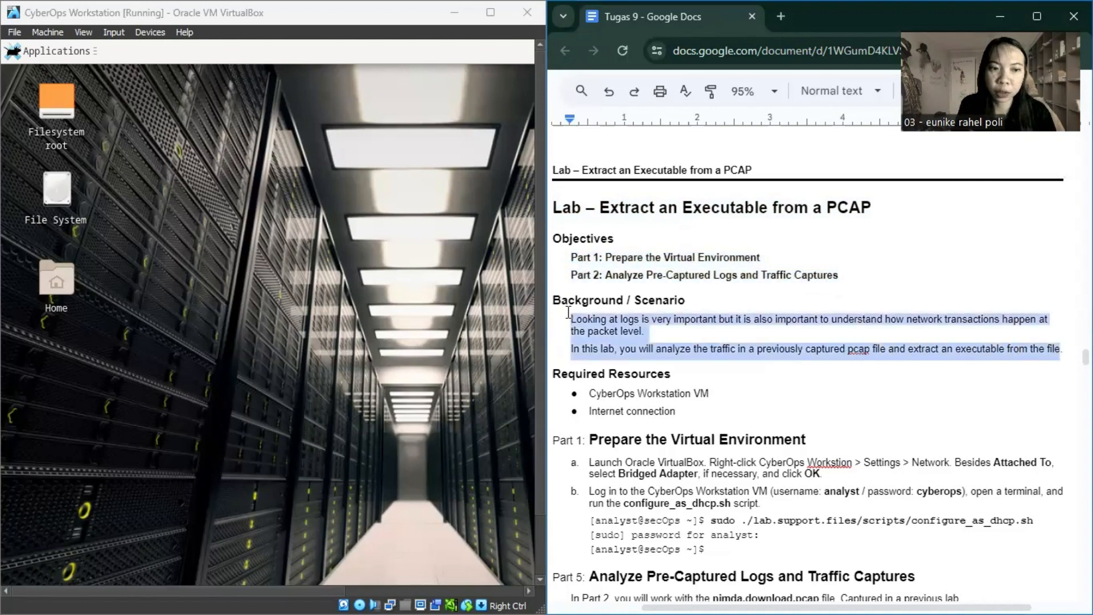
{"action": "left_click", "coordinate": [720, 350]}
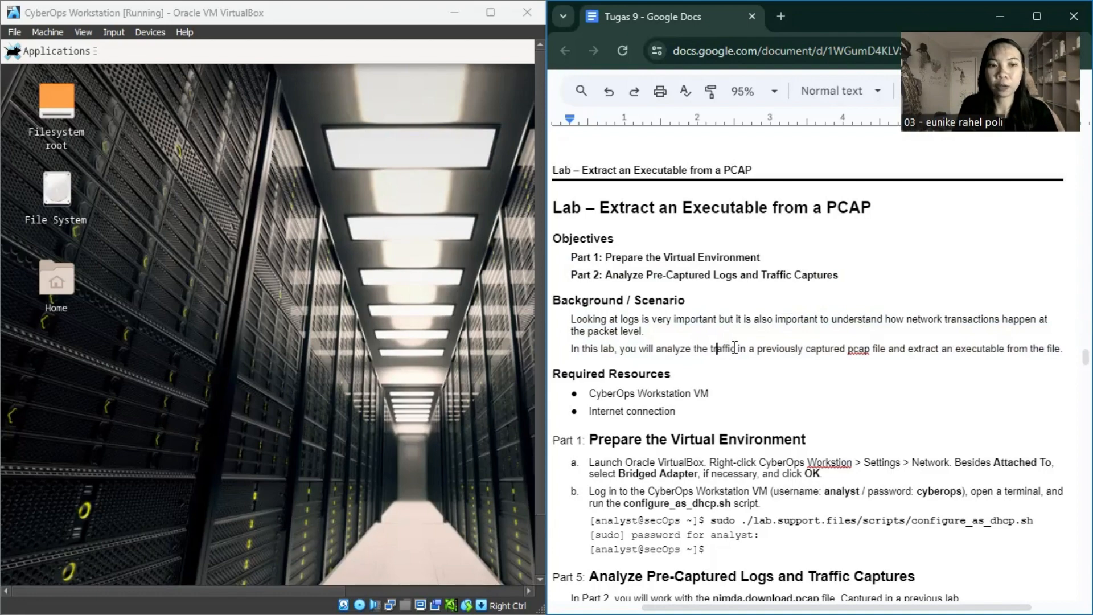
{"action": "scroll", "coordinate": [735, 348], "scroll_direction": "down", "scroll_amount": 1}
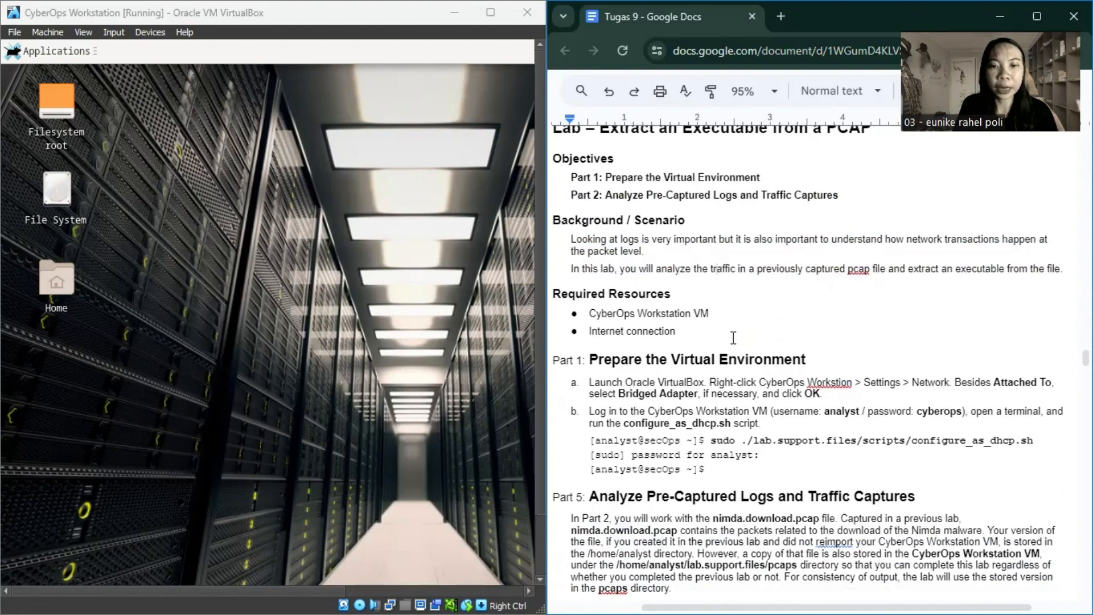
{"action": "left_click_drag", "start_coordinate": [690, 335], "coordinate": [632, 322]}
{"action": "left_click_drag", "start_coordinate": [721, 314], "coordinate": [589, 314]}
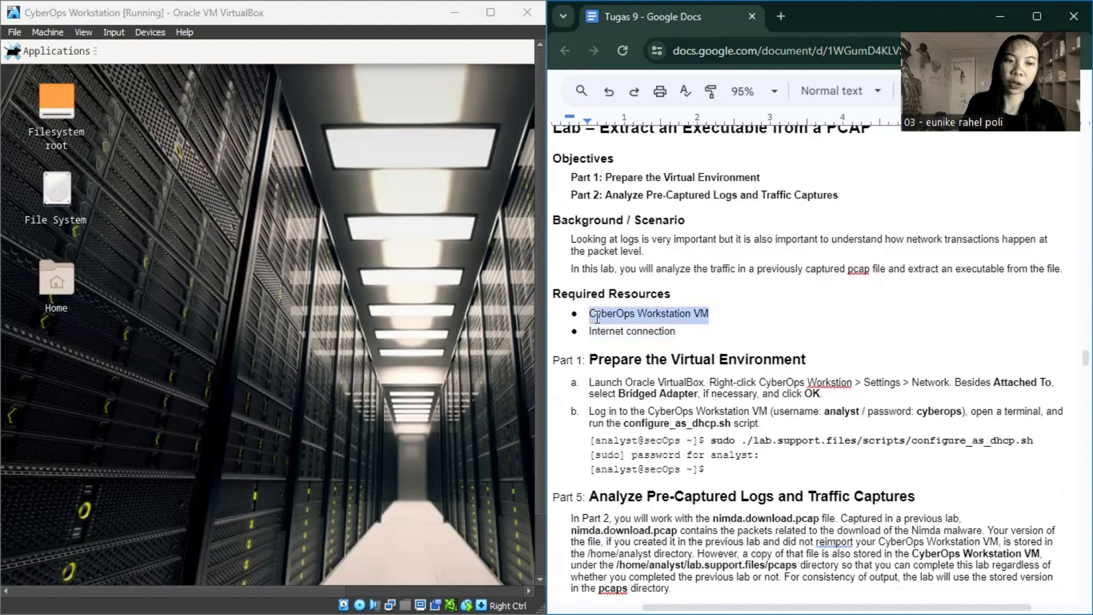
{"action": "scroll", "coordinate": [576, 349], "scroll_direction": "down", "scroll_amount": 3}
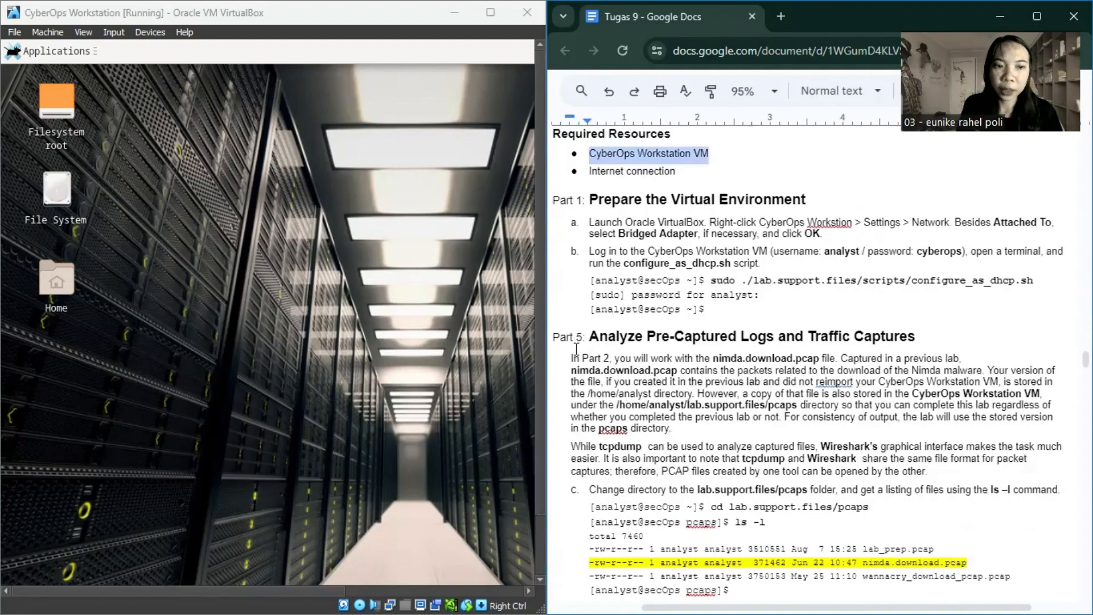
{"action": "left_click", "coordinate": [668, 223]}
{"action": "left_click_drag", "start_coordinate": [836, 201], "coordinate": [954, 226]}
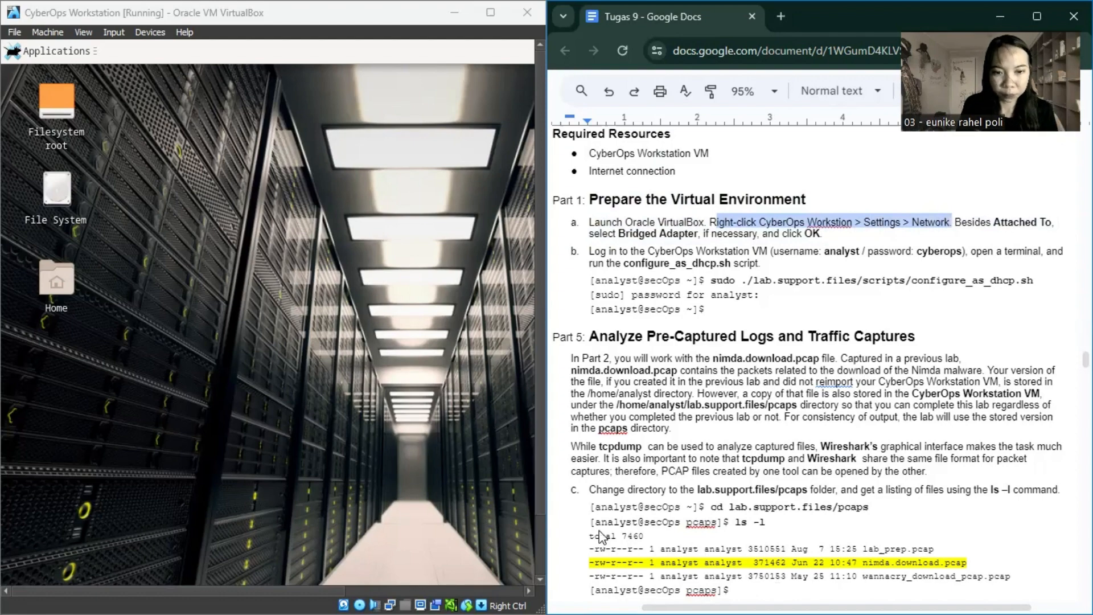
Step: Switch to Oracle VM VirtualBox Manager and open the Network settings of the CyberOps Workstation virtual machine
{"action": "key", "text": "alt+Tab"}
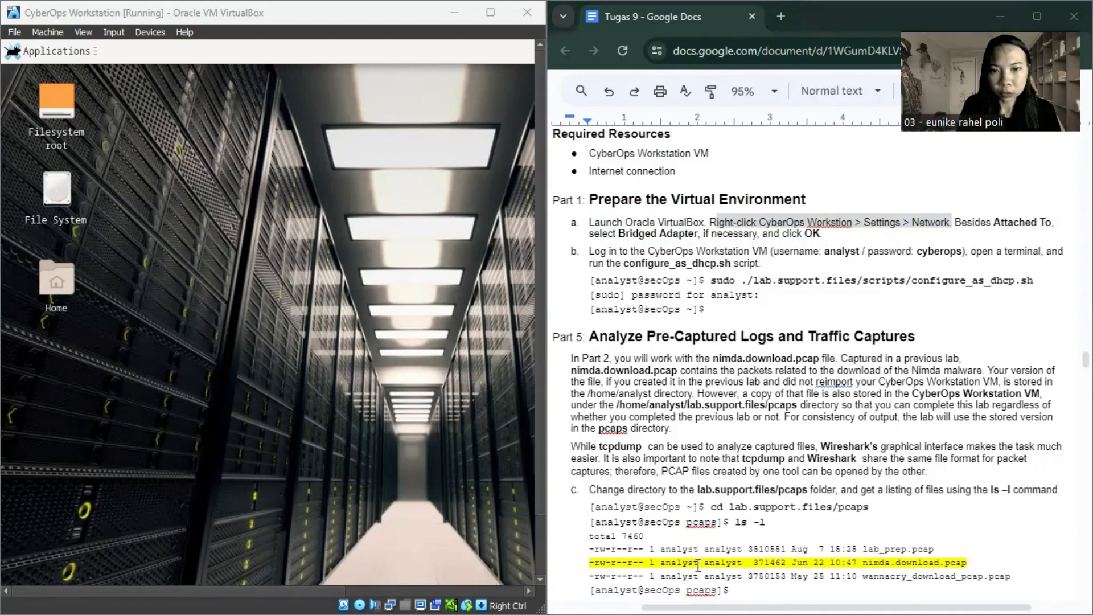
{"action": "key", "text": "alt+Tab"}
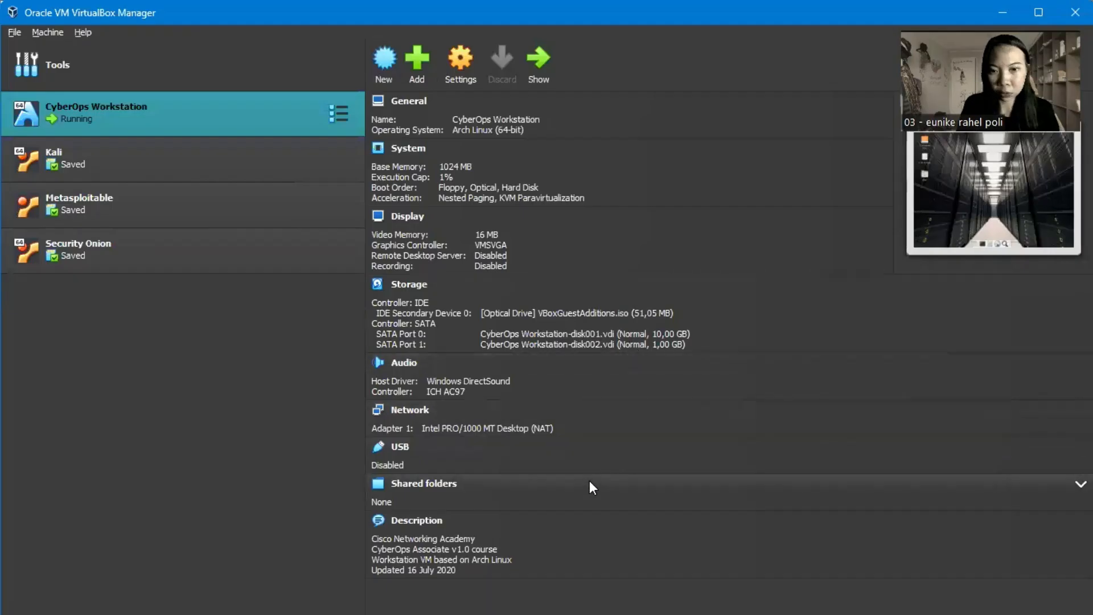
{"action": "key", "text": "alt+Tab"}
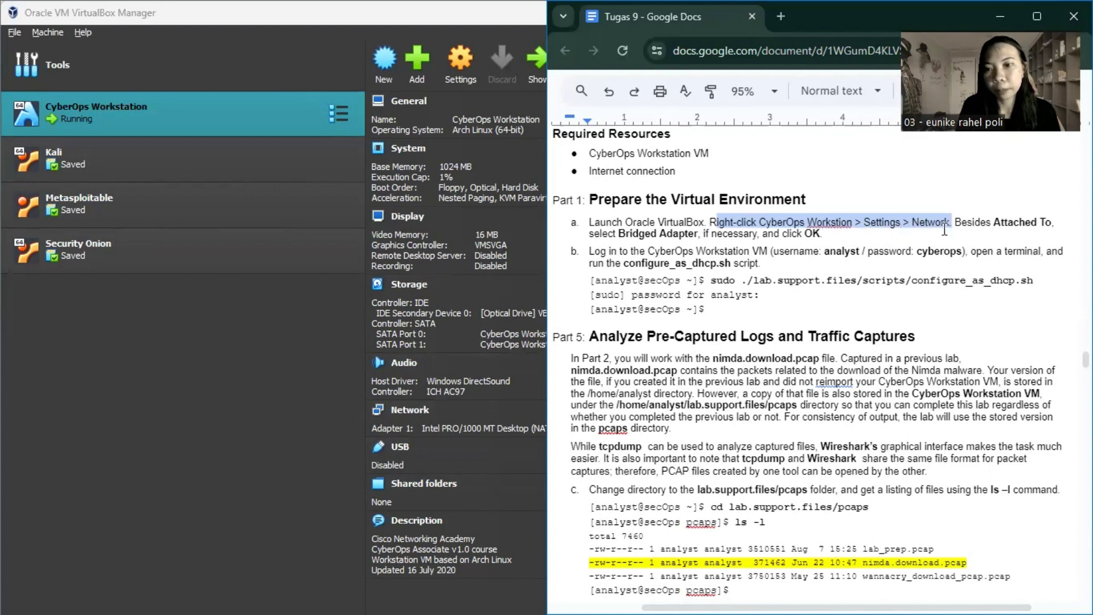
{"action": "right_click", "coordinate": [132, 111]}
{"action": "left_click", "coordinate": [241, 119]}
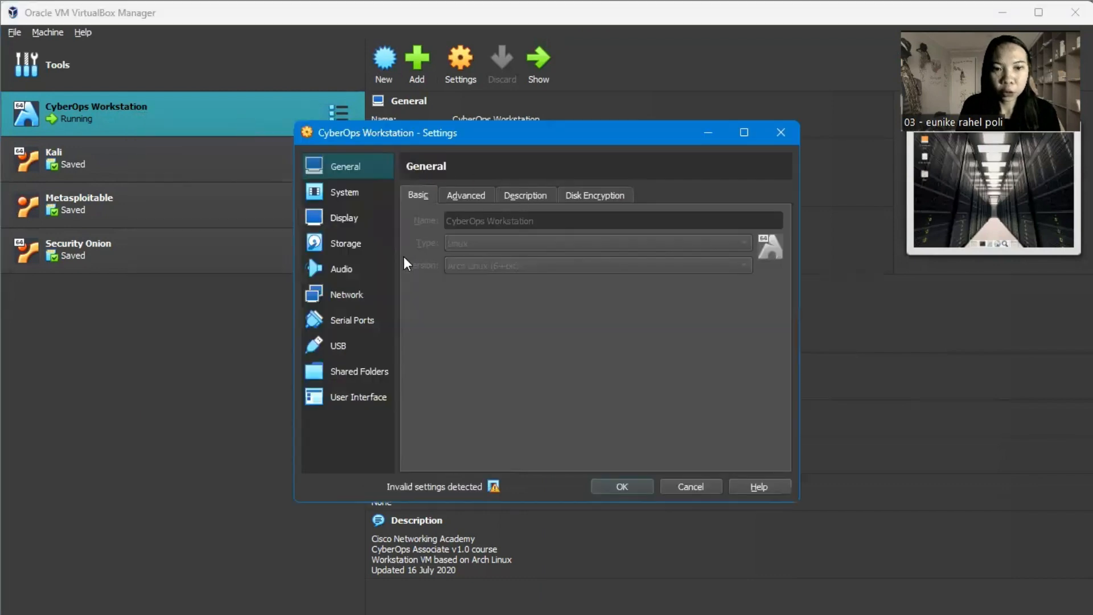
{"action": "left_click", "coordinate": [346, 295]}
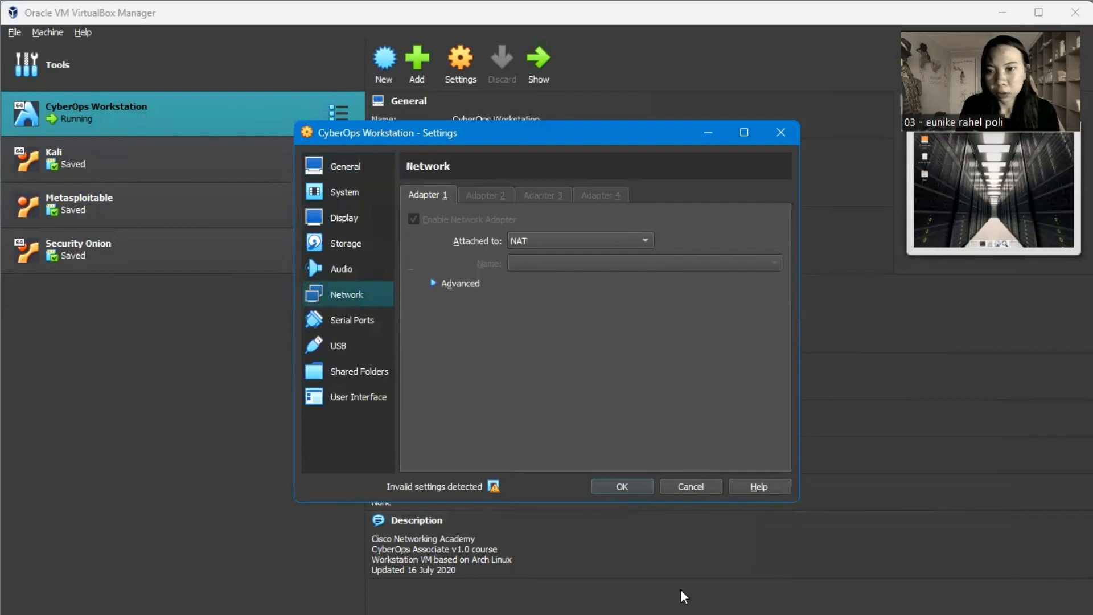
Step: Attach Adapter 1 to Bridged Adapter and save the virtual machine's settings
{"action": "key", "text": "alt+Tab"}
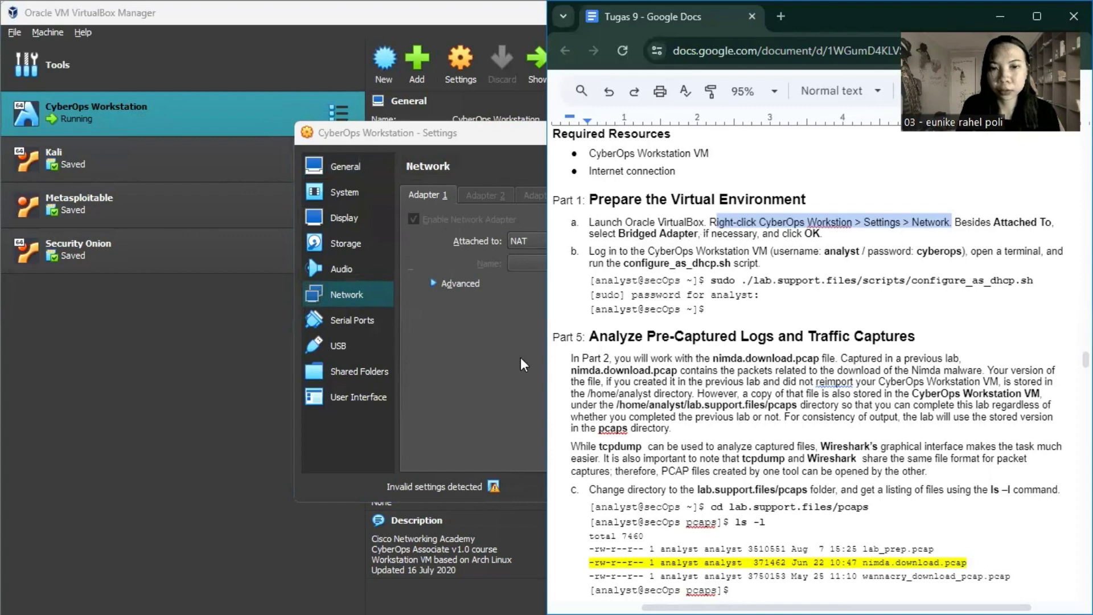
{"action": "left_click", "coordinate": [509, 368]}
{"action": "left_click", "coordinate": [582, 239]}
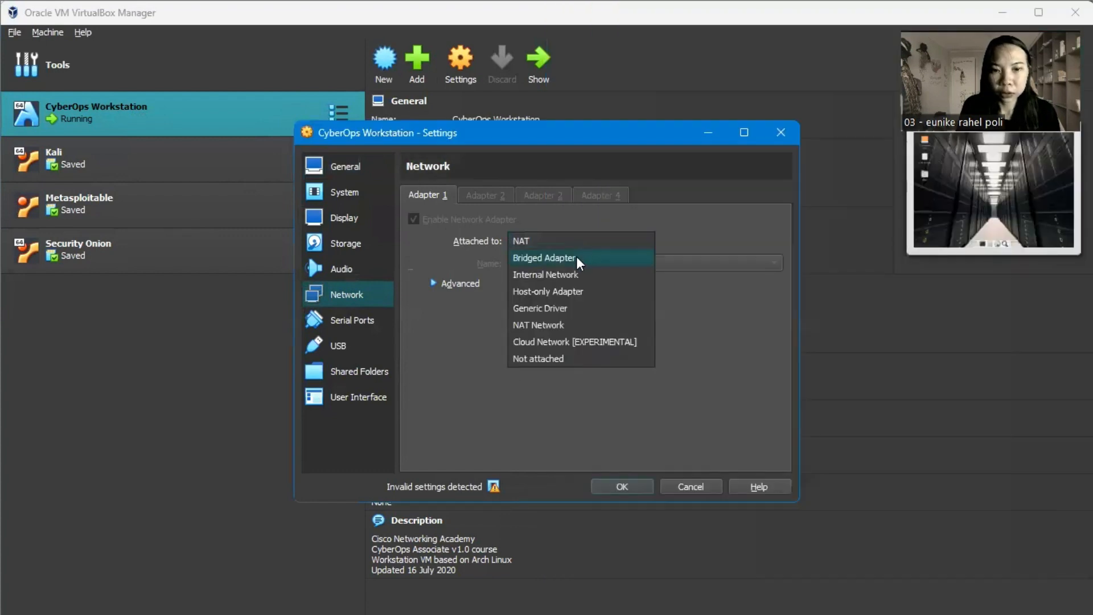
{"action": "left_click", "coordinate": [577, 258]}
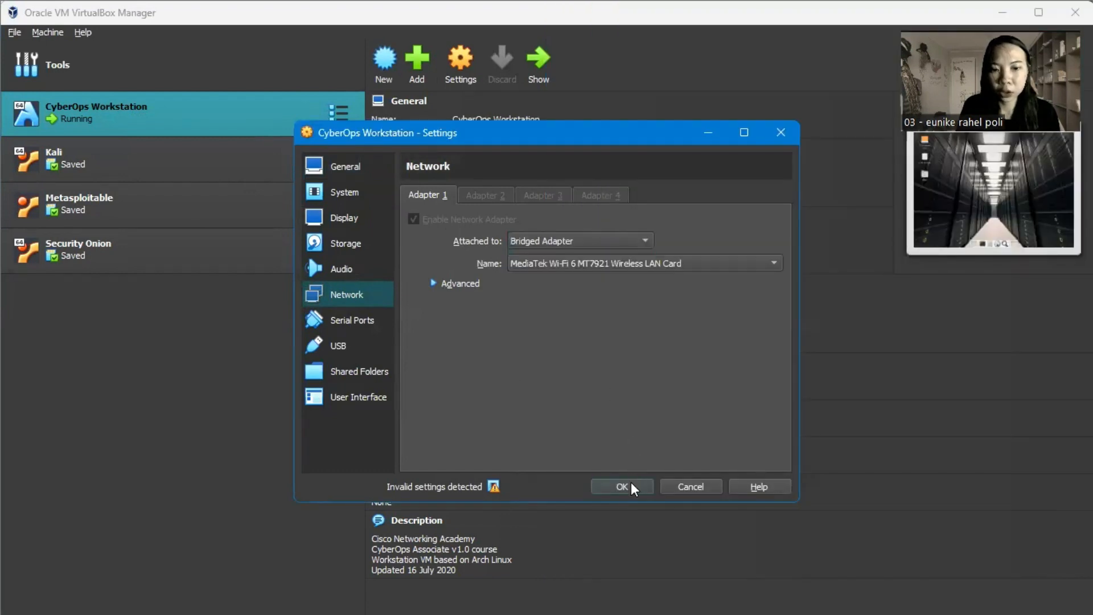
{"action": "left_click", "coordinate": [627, 486]}
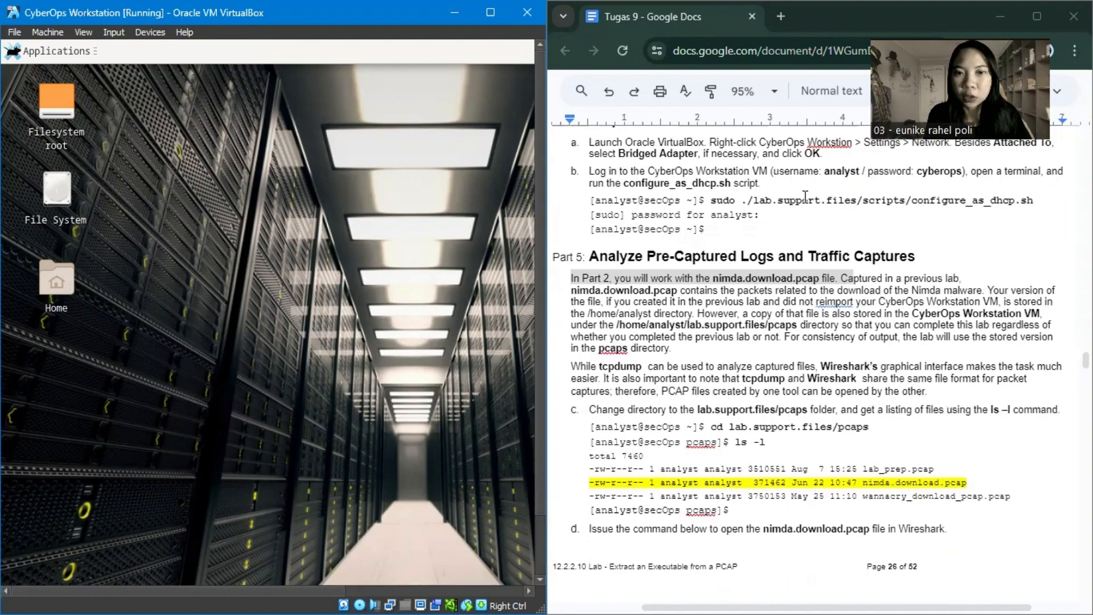
Step: In the CyberOps Workstation VM, open a terminal and run sudo ./lab.support.files/scripts/configure_as_dhcp.sh, entering the account password for sudo
{"action": "left_click", "coordinate": [60, 46]}
{"action": "left_click", "coordinate": [74, 94]}
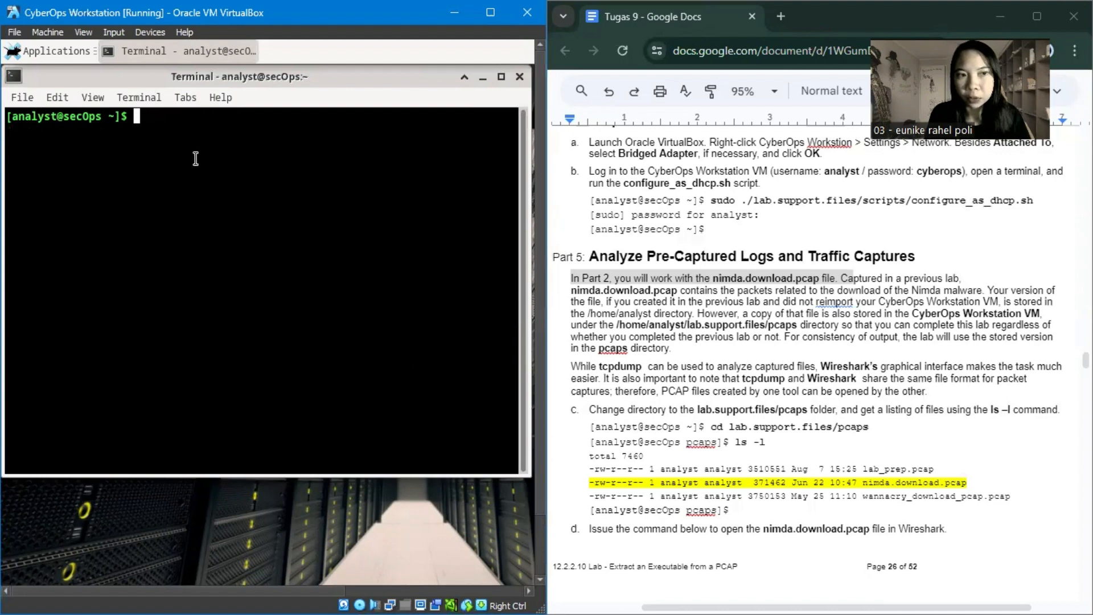
{"action": "type", "text": "sudo ./lab.support.files/scripts/configure_as_dhcp.sh"}
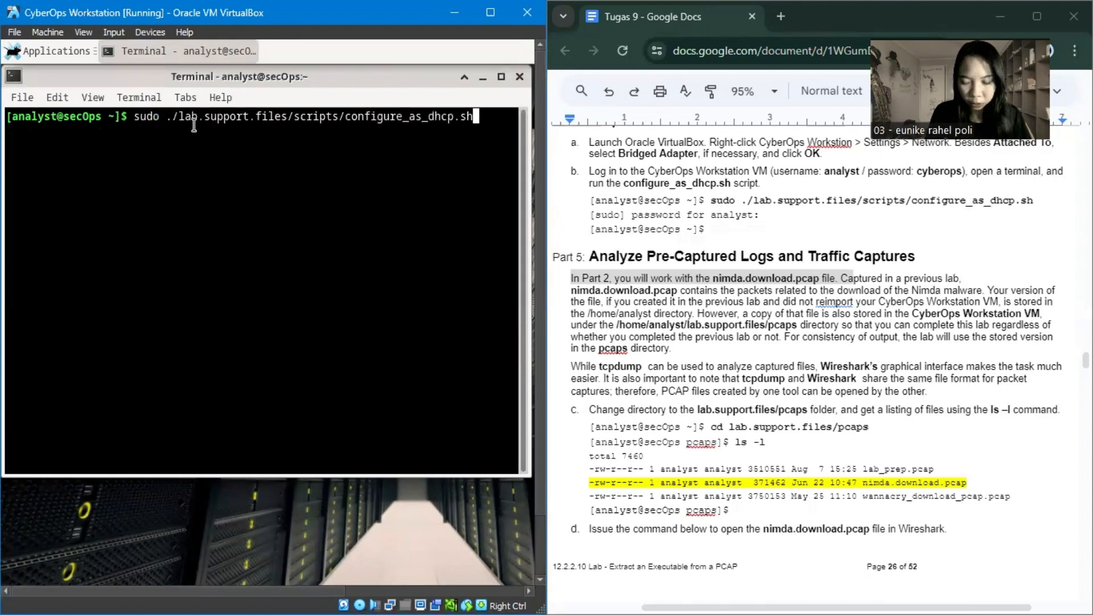
{"action": "key", "text": "Return"}
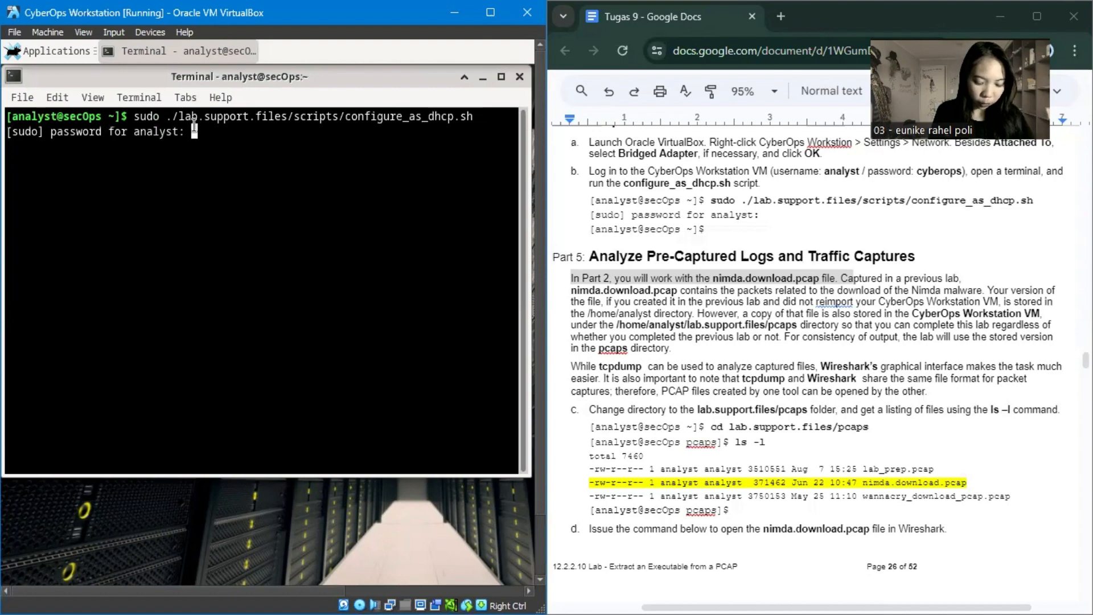
{"action": "key", "text": "Return"}
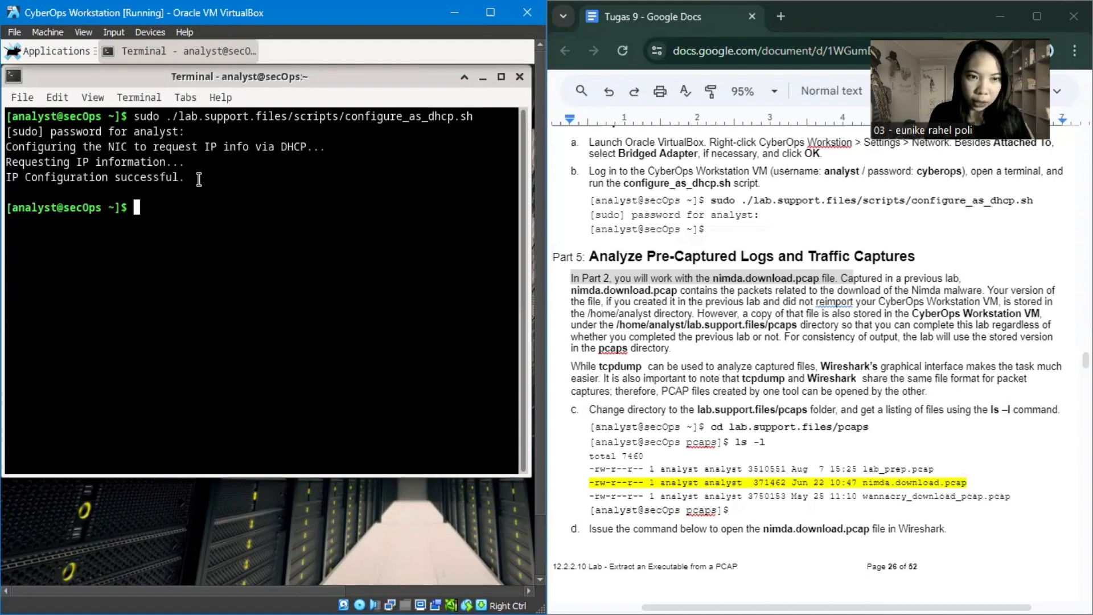
{"action": "triple_click", "coordinate": [151, 175]}
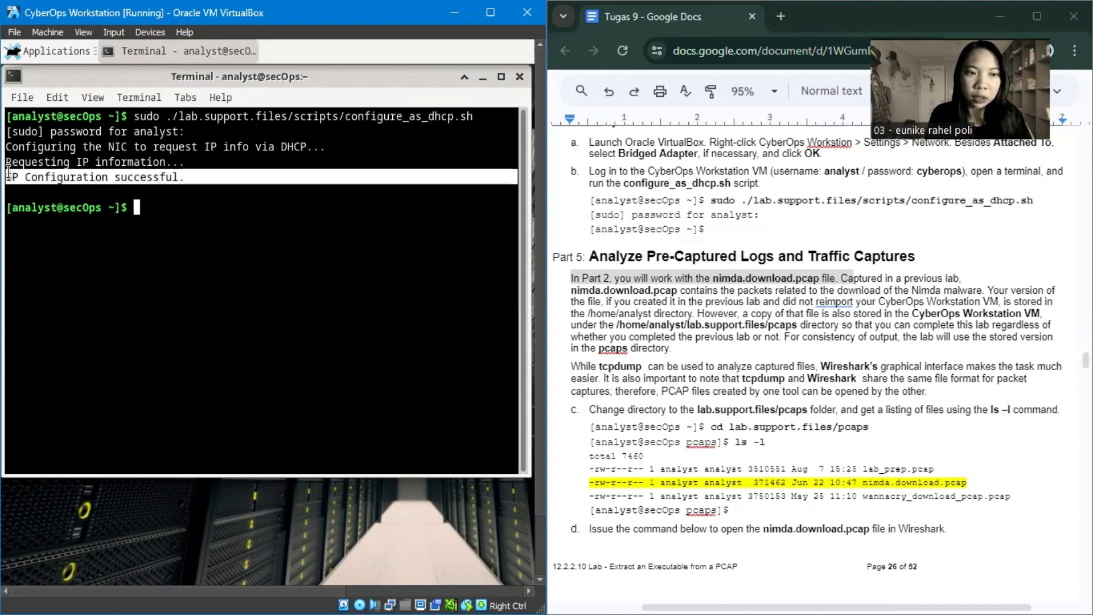
{"action": "left_click", "coordinate": [162, 211]}
Step: Read the Part 5 instructions on nimda.download.pcap, tcpdump and Wireshark, and the commands for listing the pcaps folder
{"action": "scroll", "coordinate": [852, 183], "scroll_direction": "down", "scroll_amount": 2}
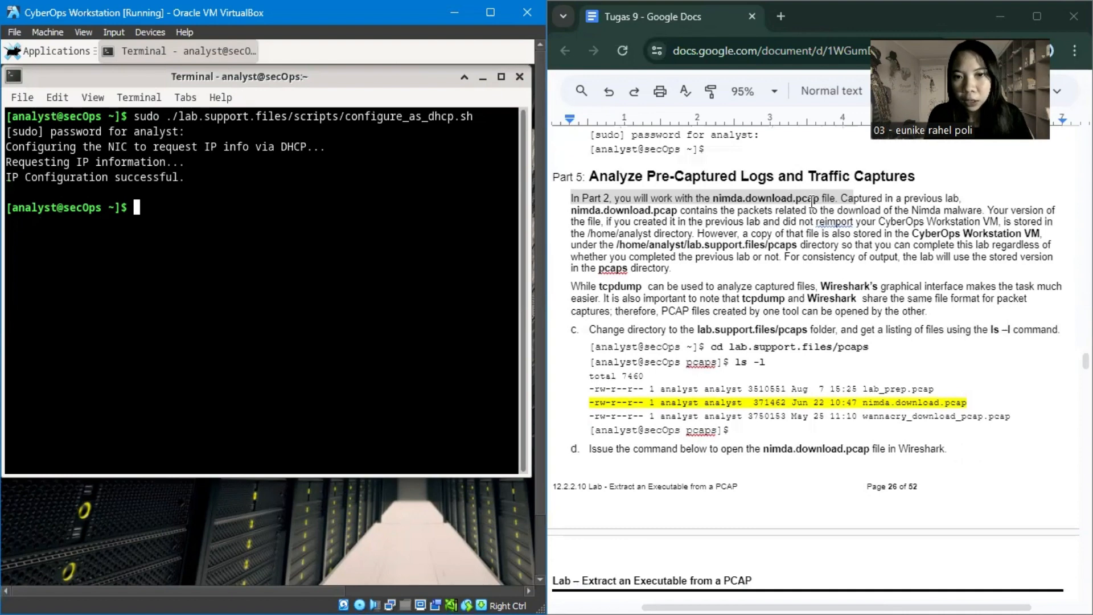
{"action": "left_click", "coordinate": [902, 207]}
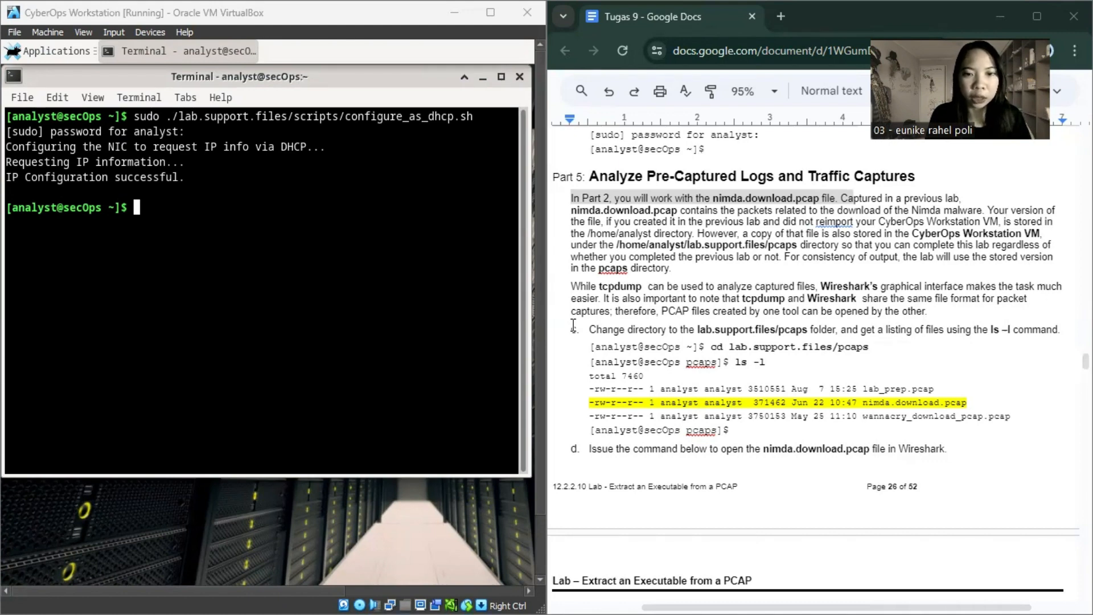
{"action": "scroll", "coordinate": [575, 336], "scroll_direction": "down", "scroll_amount": 1}
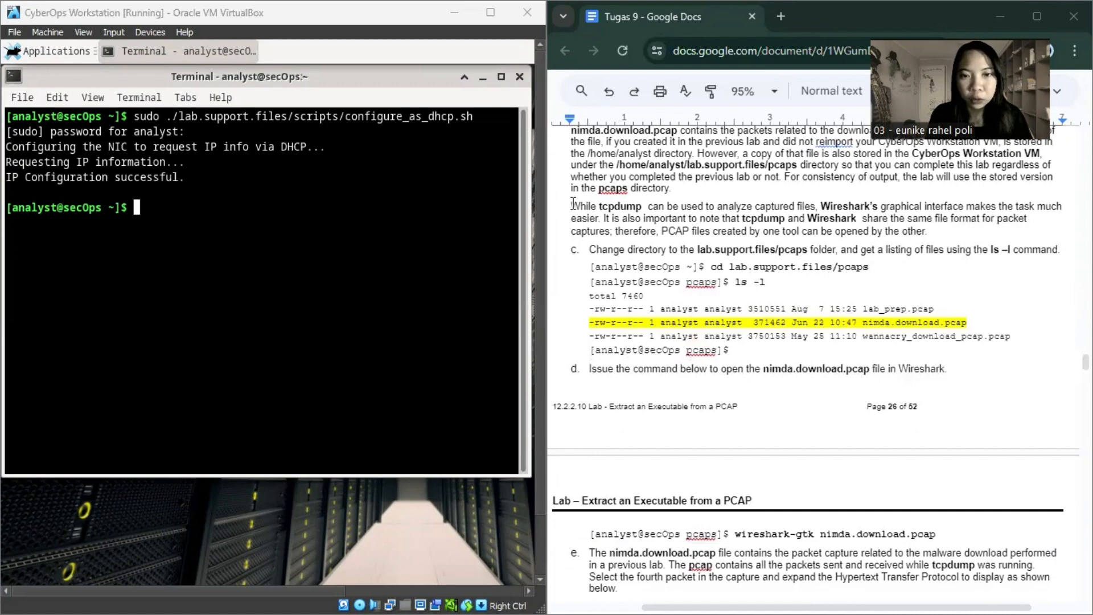
{"action": "left_click_drag", "start_coordinate": [572, 204], "coordinate": [932, 230]}
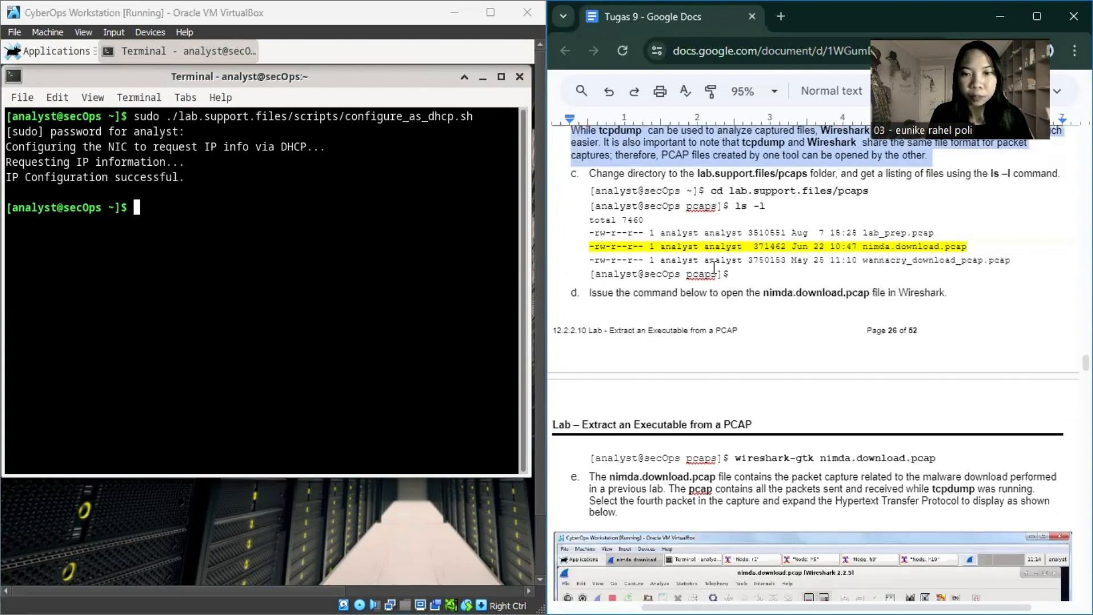
{"action": "scroll", "coordinate": [714, 267], "scroll_direction": "down", "scroll_amount": 1}
{"action": "left_click", "coordinate": [660, 154]}
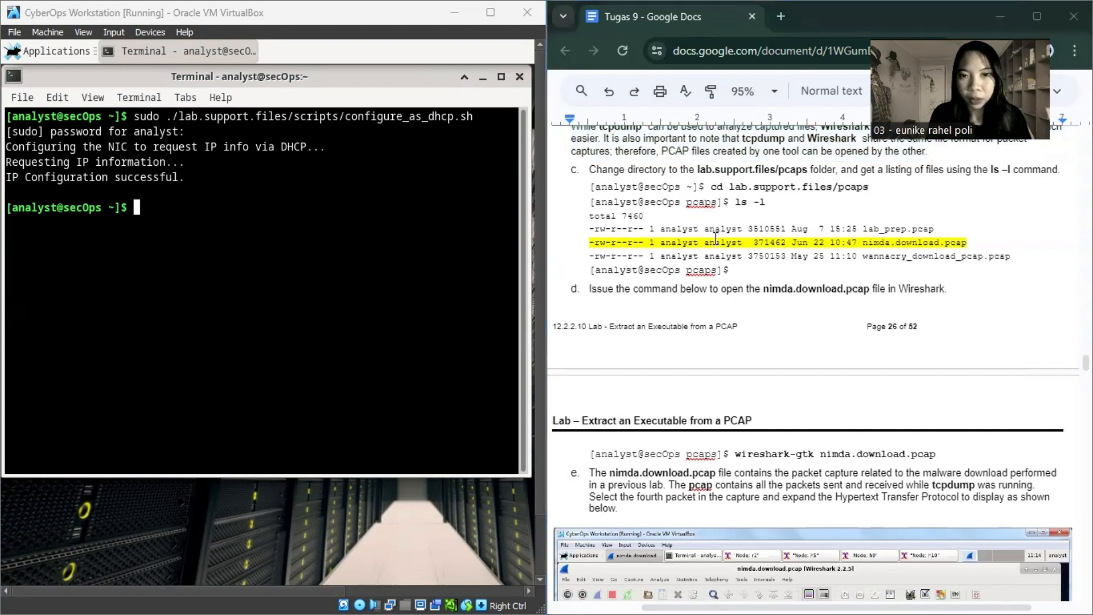
{"action": "scroll", "coordinate": [718, 242], "scroll_direction": "up", "scroll_amount": 1}
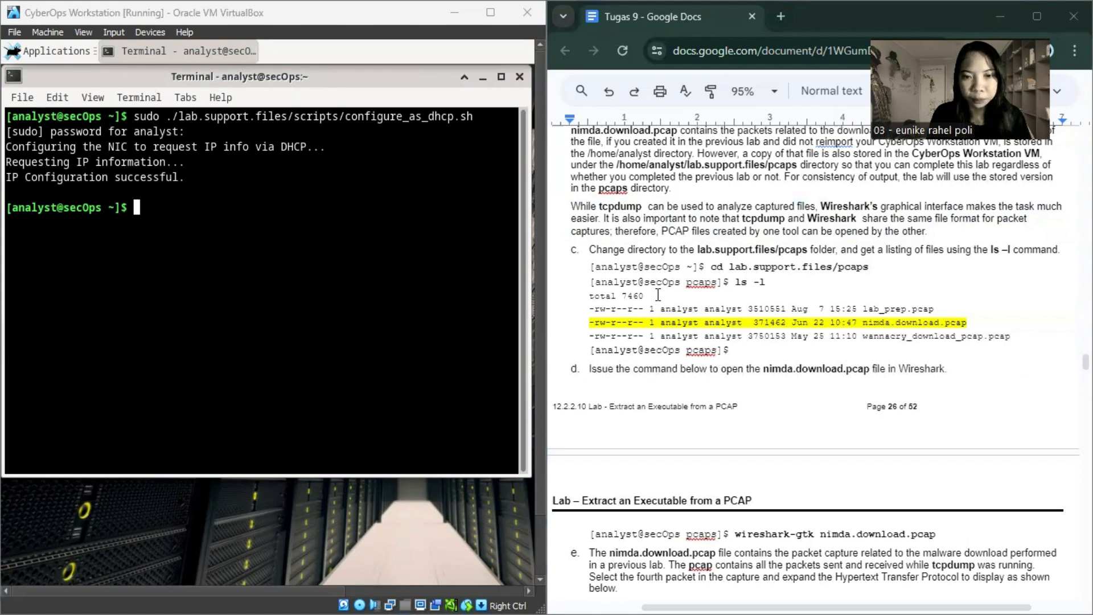
{"action": "scroll", "coordinate": [658, 294], "scroll_direction": "down", "scroll_amount": 1}
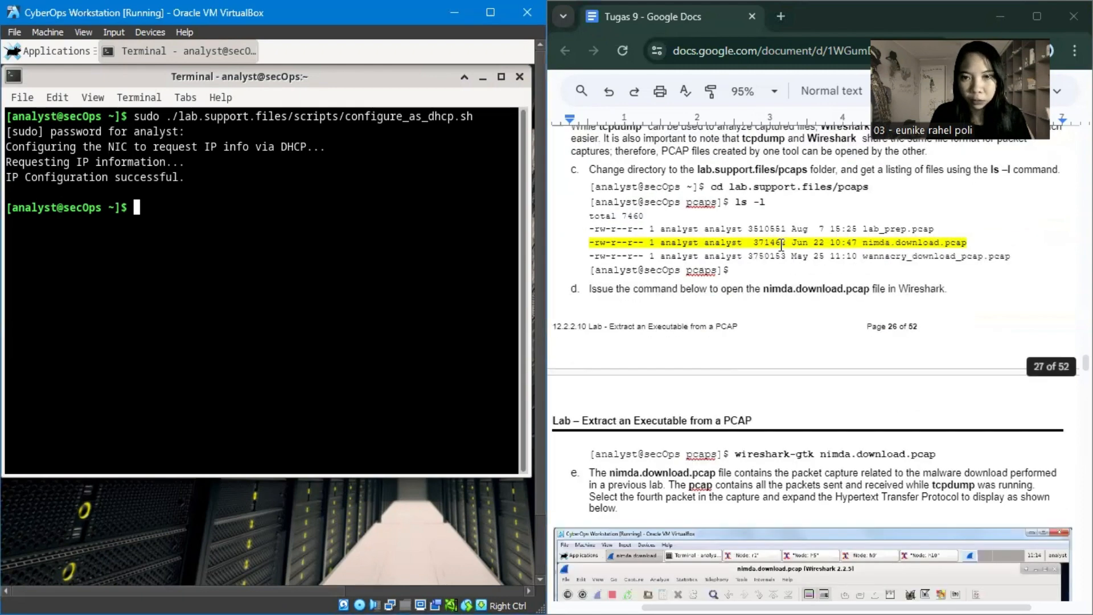
Step: Change the terminal's working directory to lab.support.files/pcaps
{"action": "type", "text": "cd "}
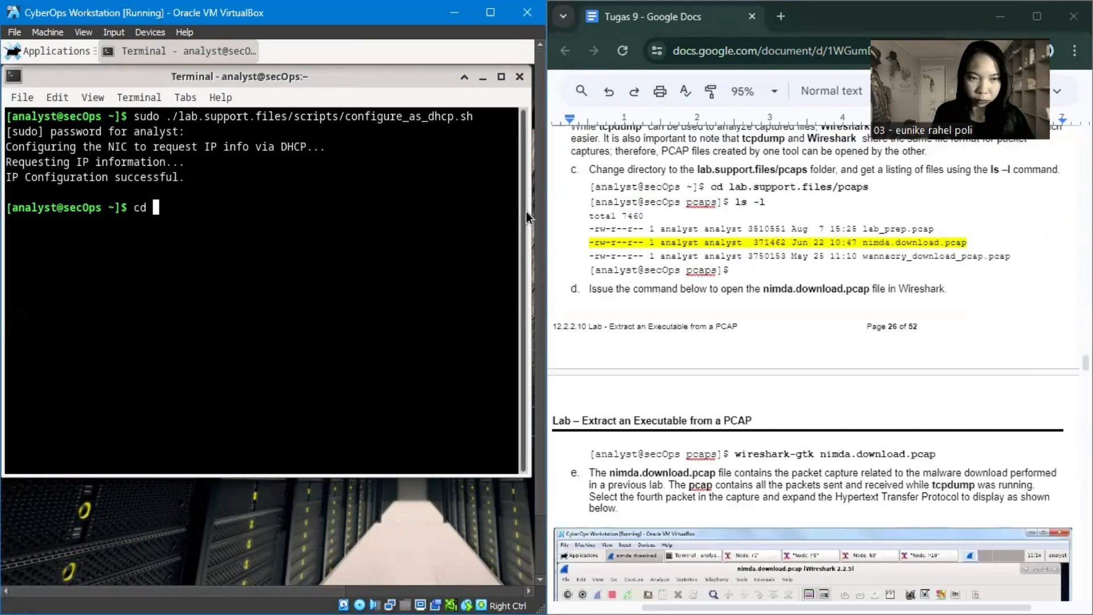
{"action": "type", "text": "lab"}
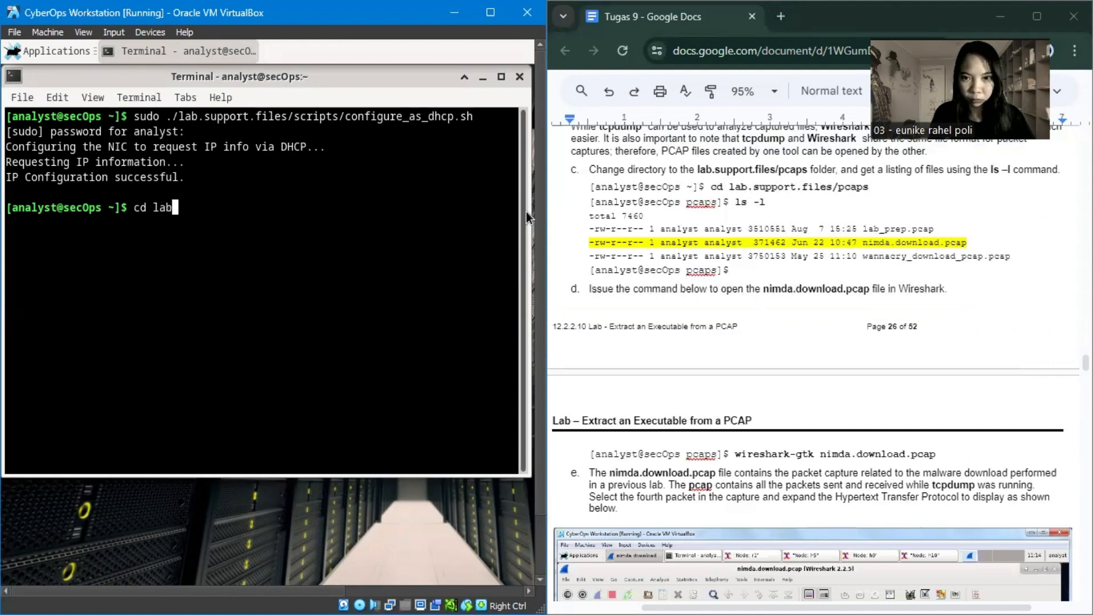
{"action": "type", "text": ".su"}
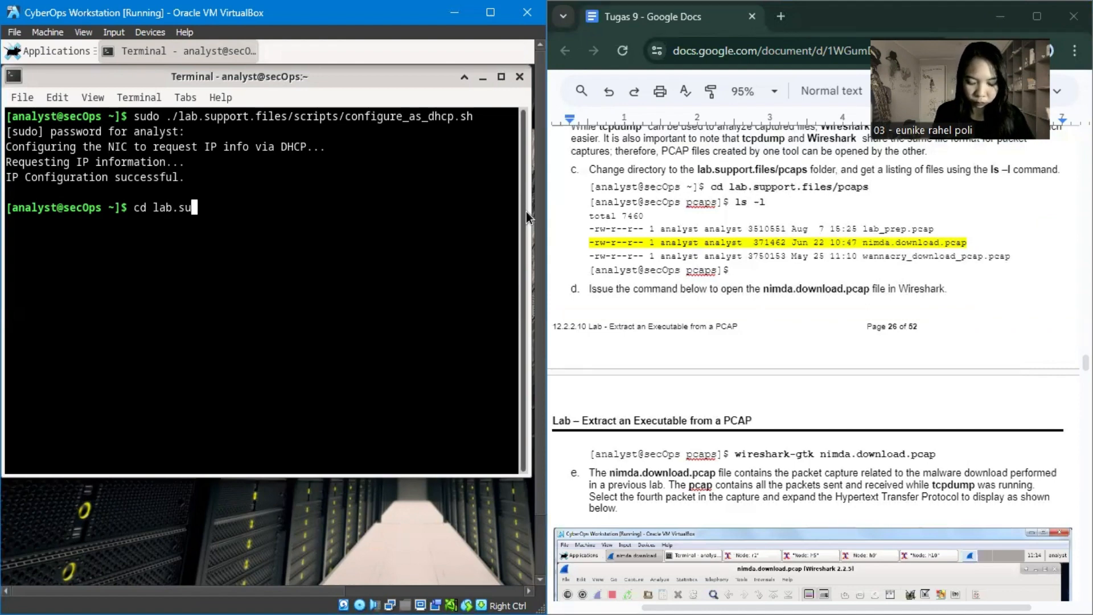
{"action": "type", "text": "pport"}
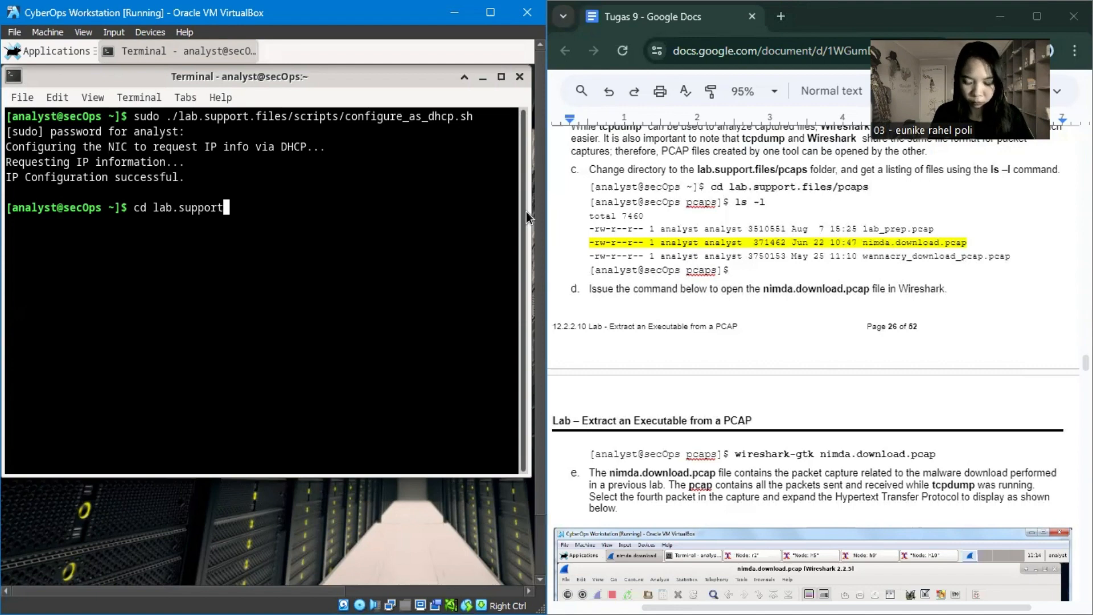
{"action": "type", "text": ".files"}
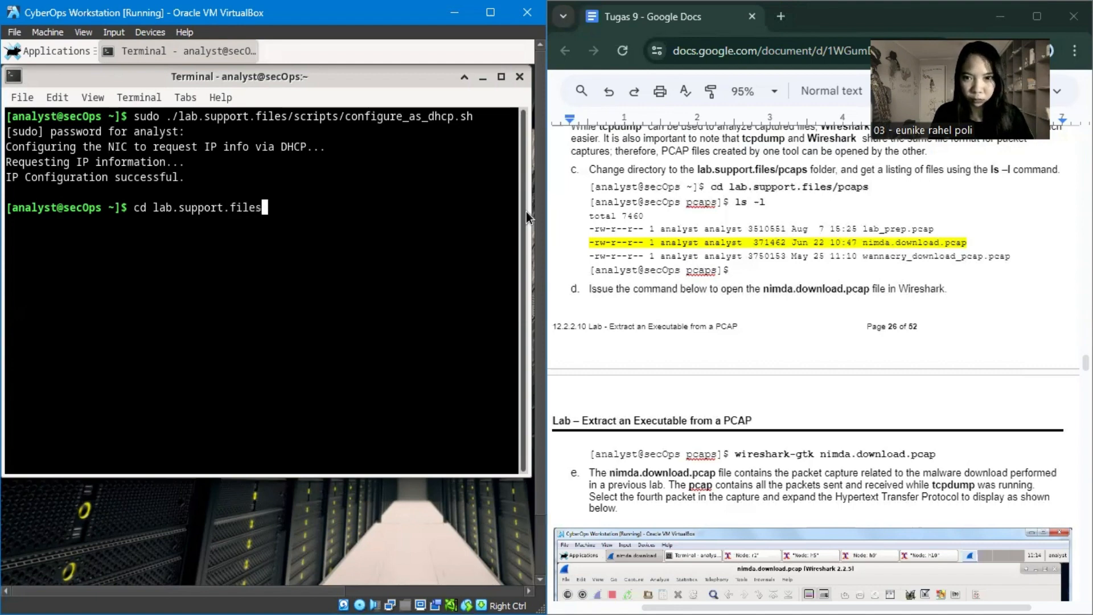
{"action": "type", "text": "/pcaps"}
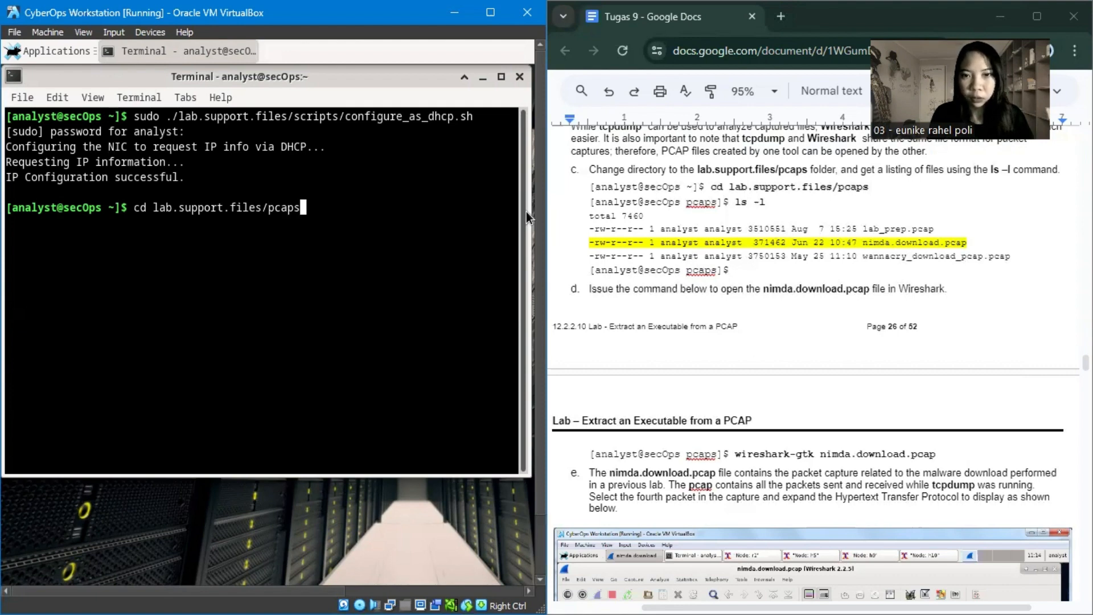
{"action": "key", "text": "Return"}
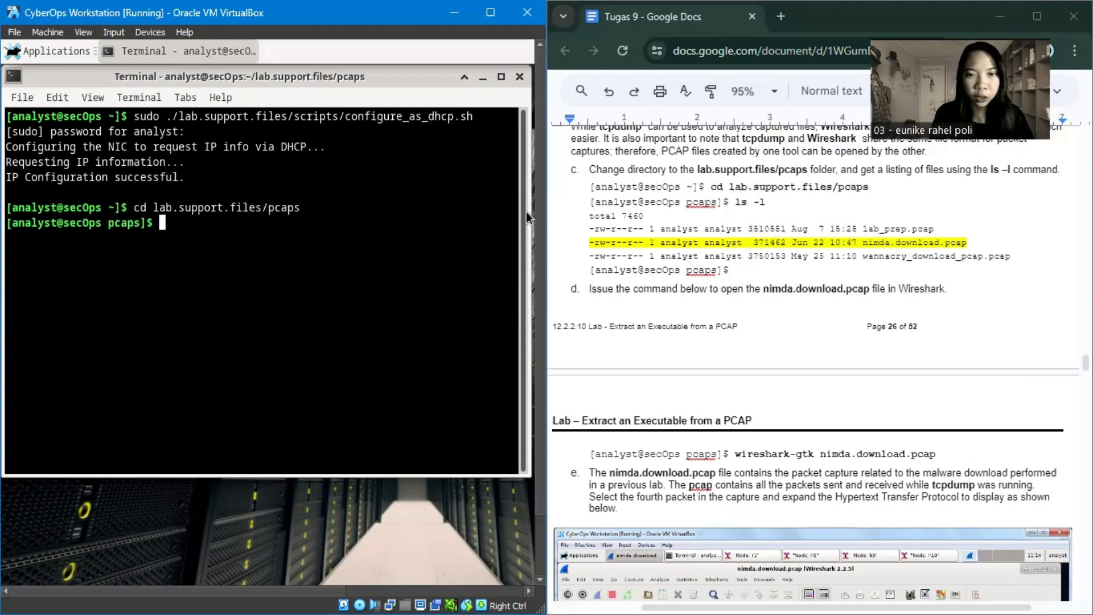
Step: List the pcaps folder's files in long format with ls -l and highlight the nimda.download.pcap entry
{"action": "type", "text": "ls -l"}
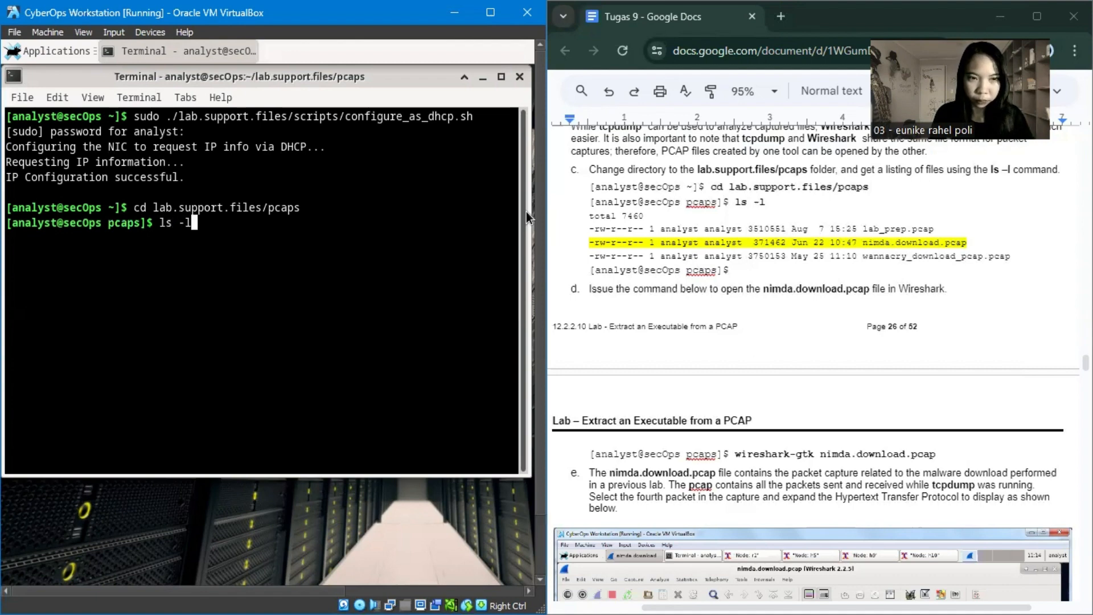
{"action": "key", "text": "Return"}
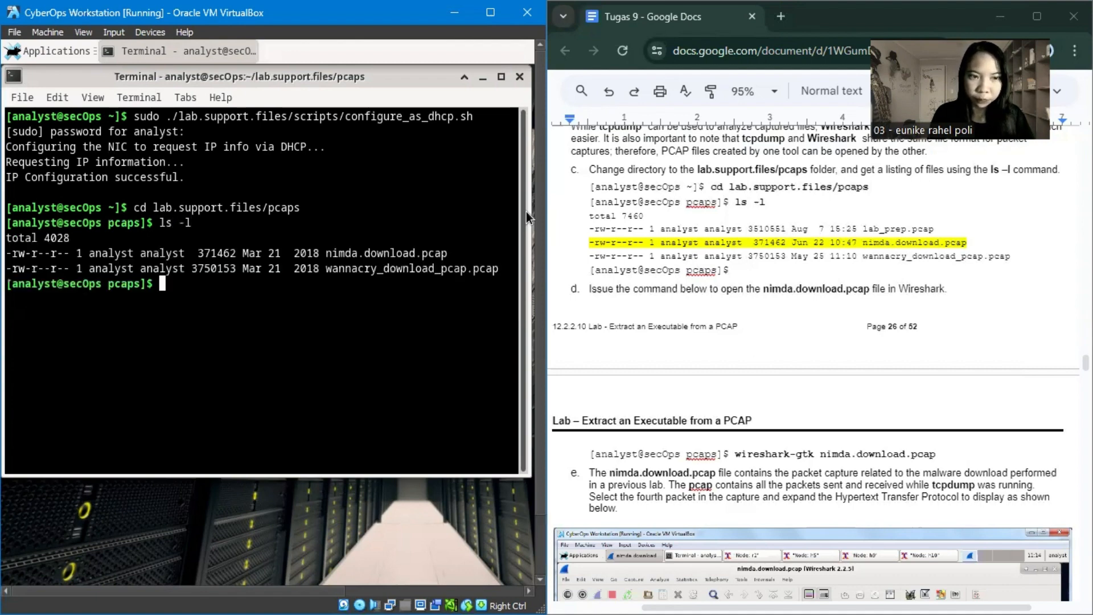
{"action": "scroll", "coordinate": [747, 211], "scroll_direction": "down", "scroll_amount": 2}
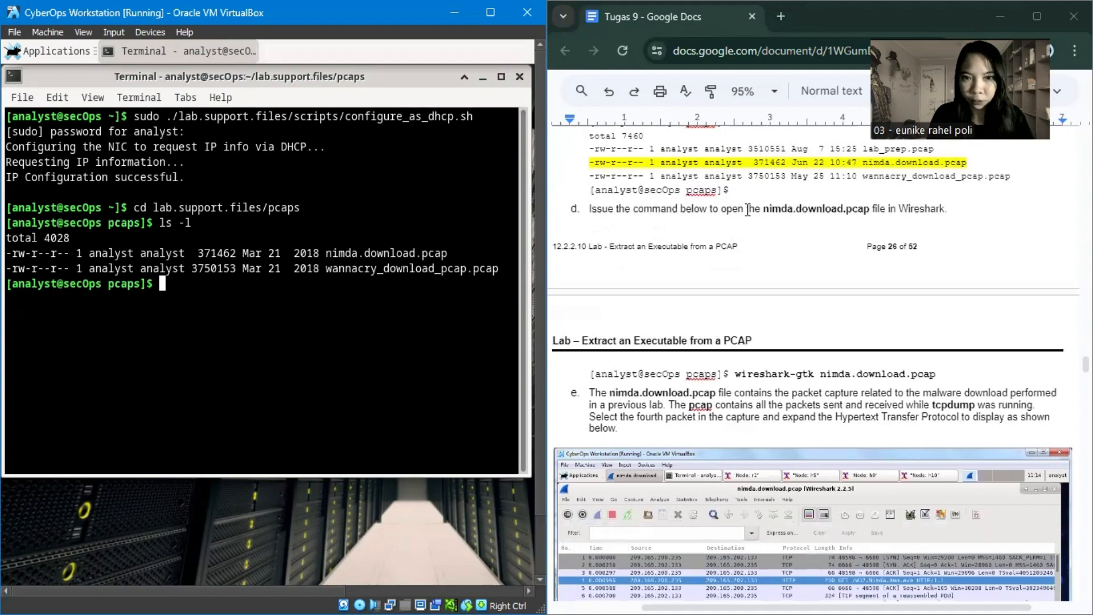
{"action": "left_click_drag", "start_coordinate": [468, 258], "coordinate": [8, 255]}
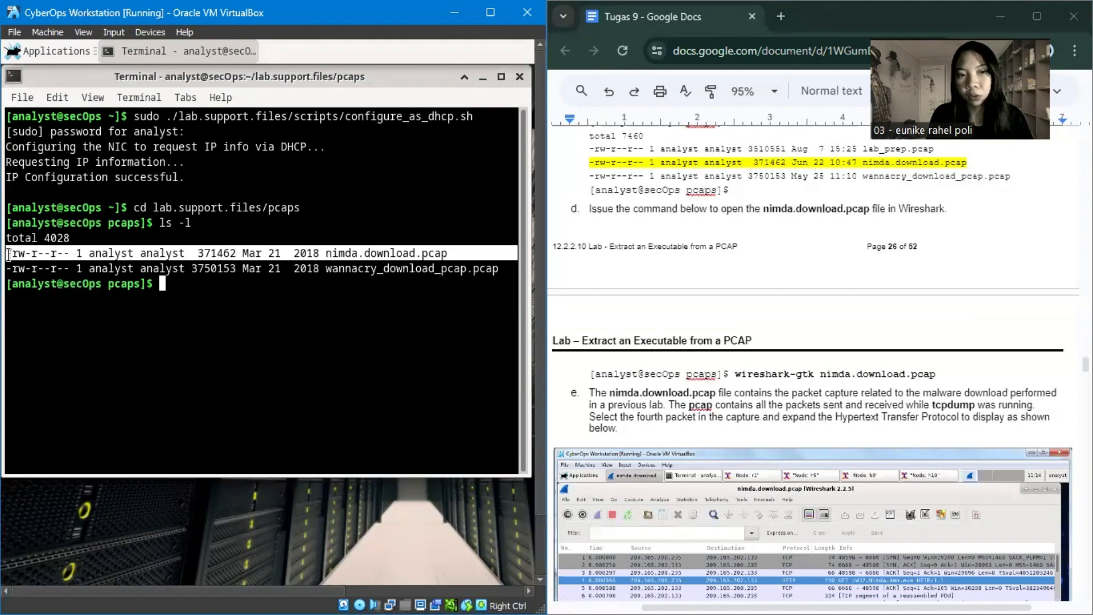
{"action": "left_click", "coordinate": [172, 284]}
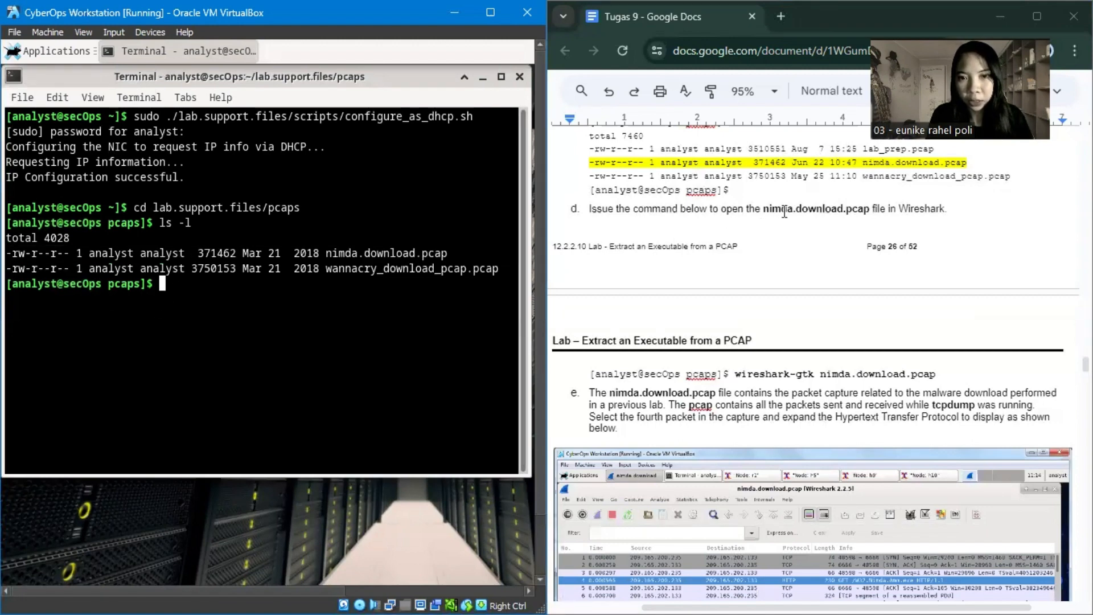
Step: Read the lab's Wireshark launch command and try to open the capture by running wireshark-gtk nim.download.pcap in the terminal
{"action": "scroll", "coordinate": [784, 212], "scroll_direction": "down", "scroll_amount": 1}
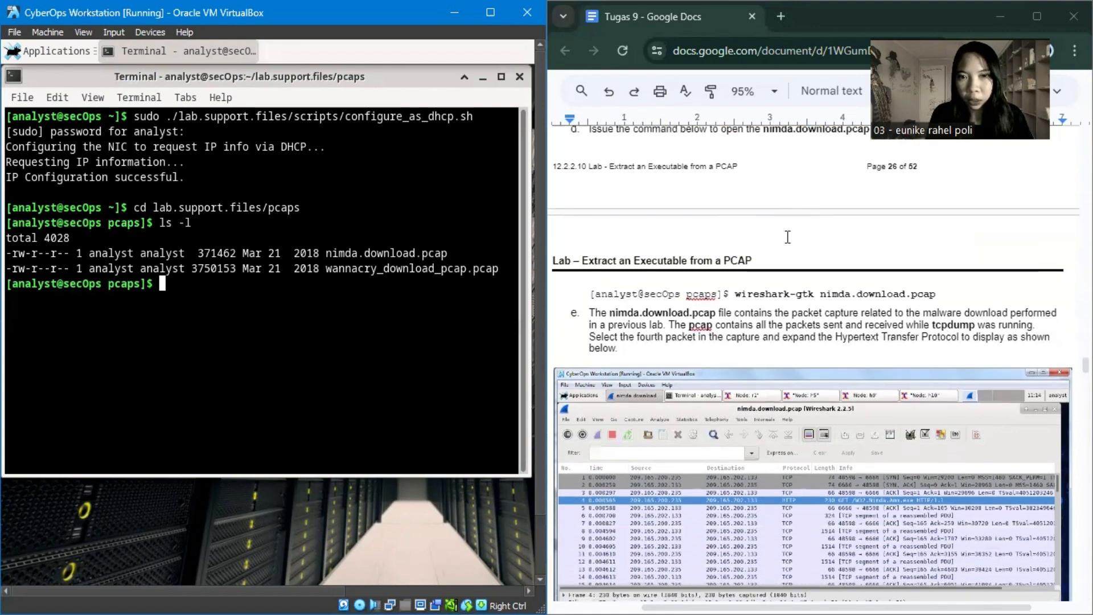
{"action": "scroll", "coordinate": [849, 223], "scroll_direction": "up", "scroll_amount": 1}
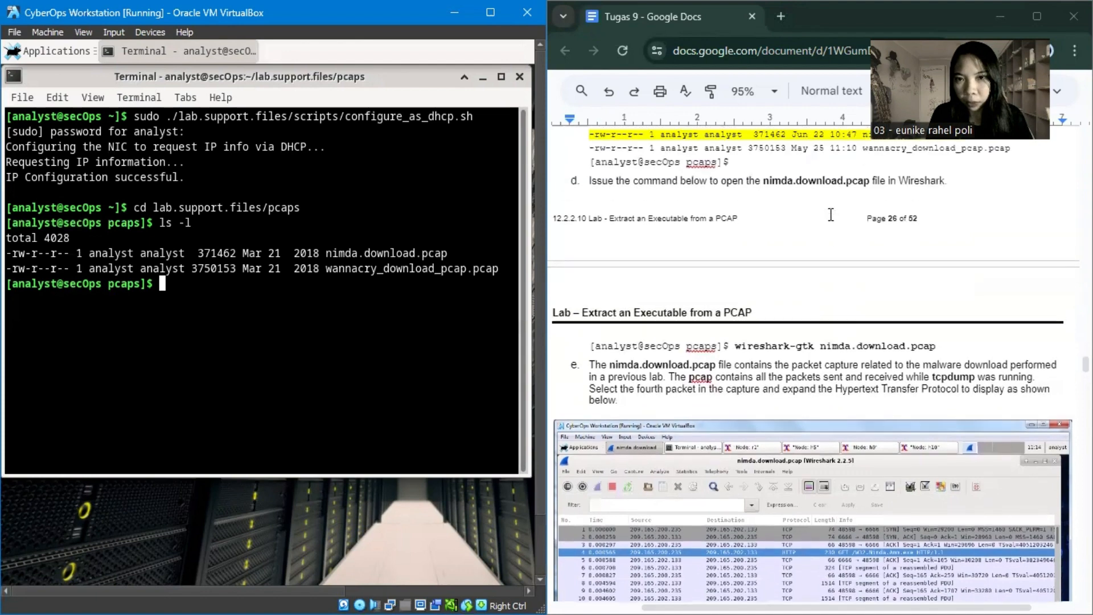
{"action": "scroll", "coordinate": [928, 213], "scroll_direction": "down", "scroll_amount": 1}
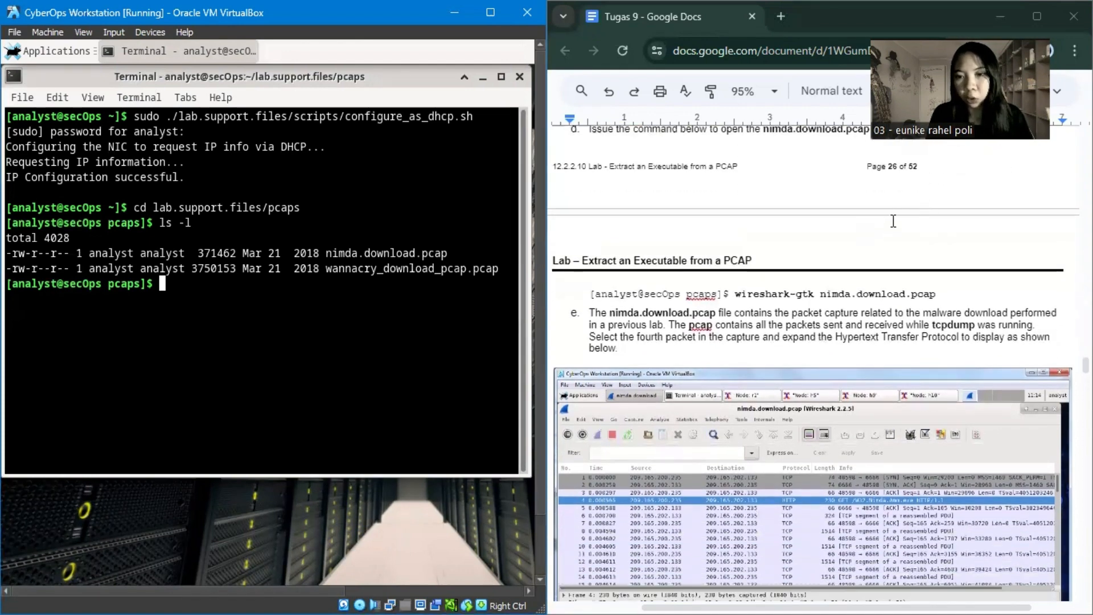
{"action": "scroll", "coordinate": [777, 218], "scroll_direction": "down", "scroll_amount": 1}
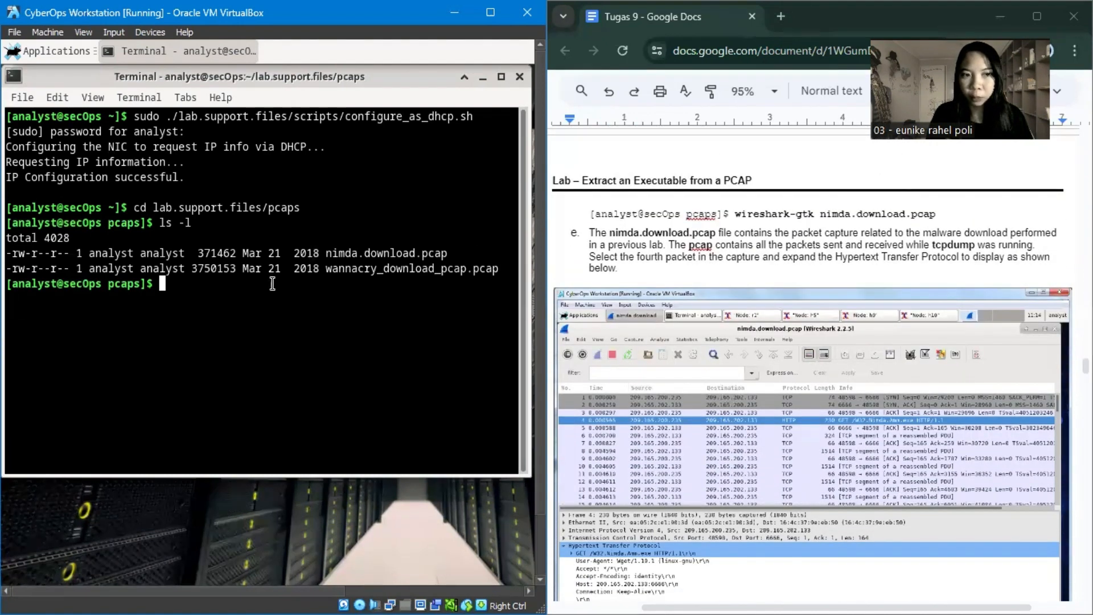
{"action": "type", "text": "wire"}
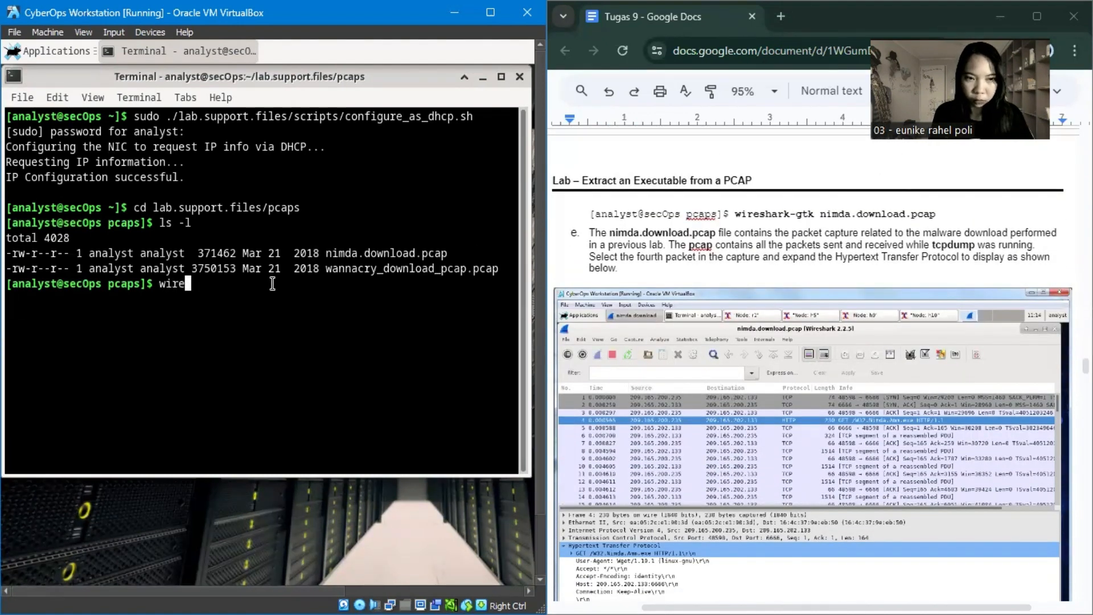
{"action": "type", "text": "shark"}
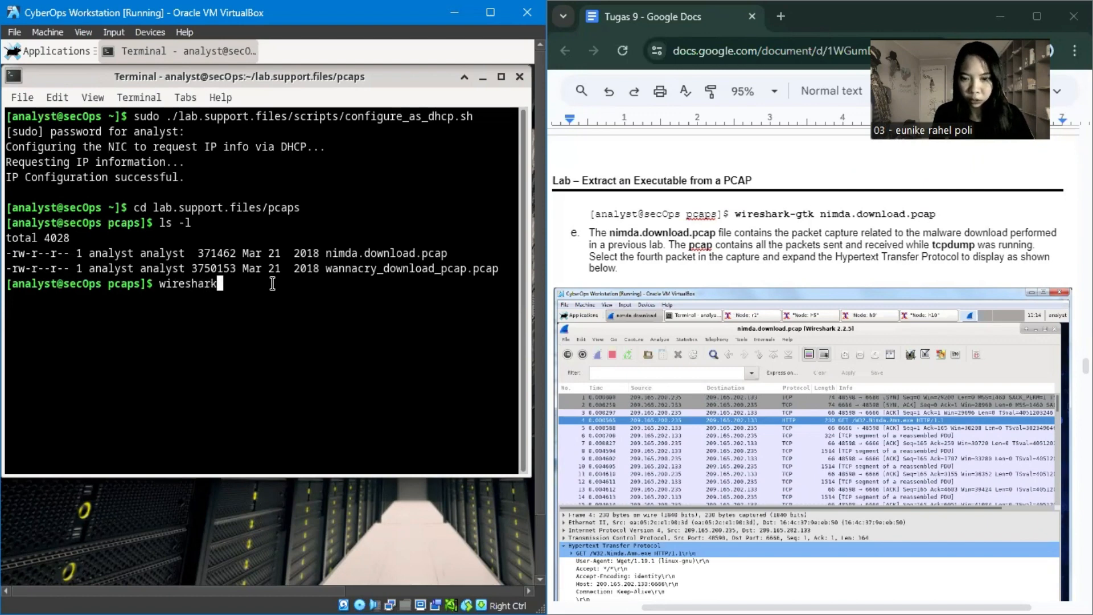
{"action": "type", "text": "-gtk"}
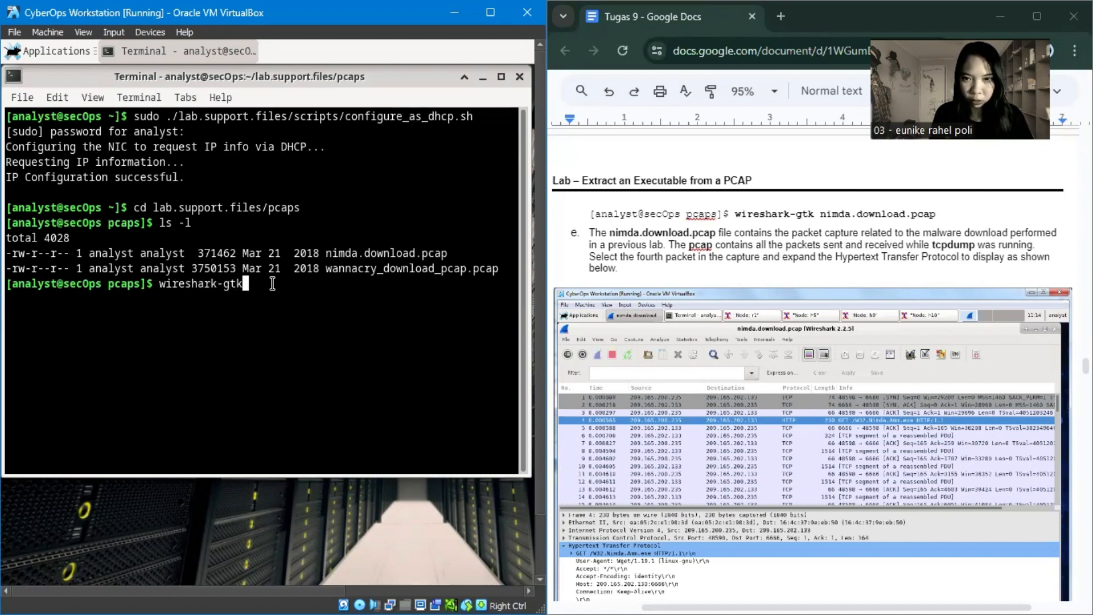
{"action": "type", "text": " nim"}
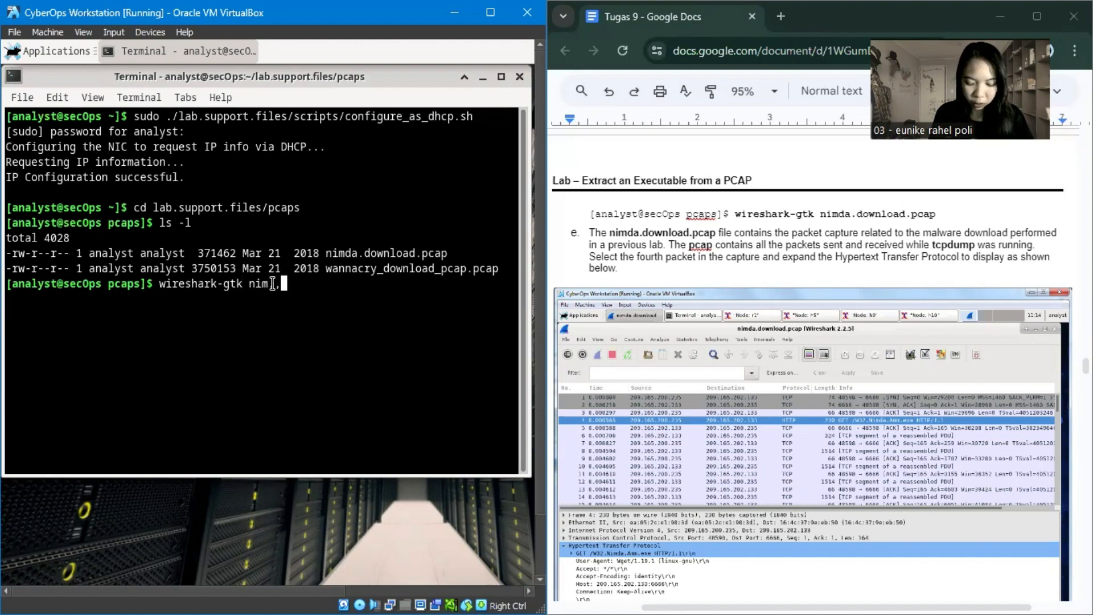
{"action": "key", "text": "BackSpace"}
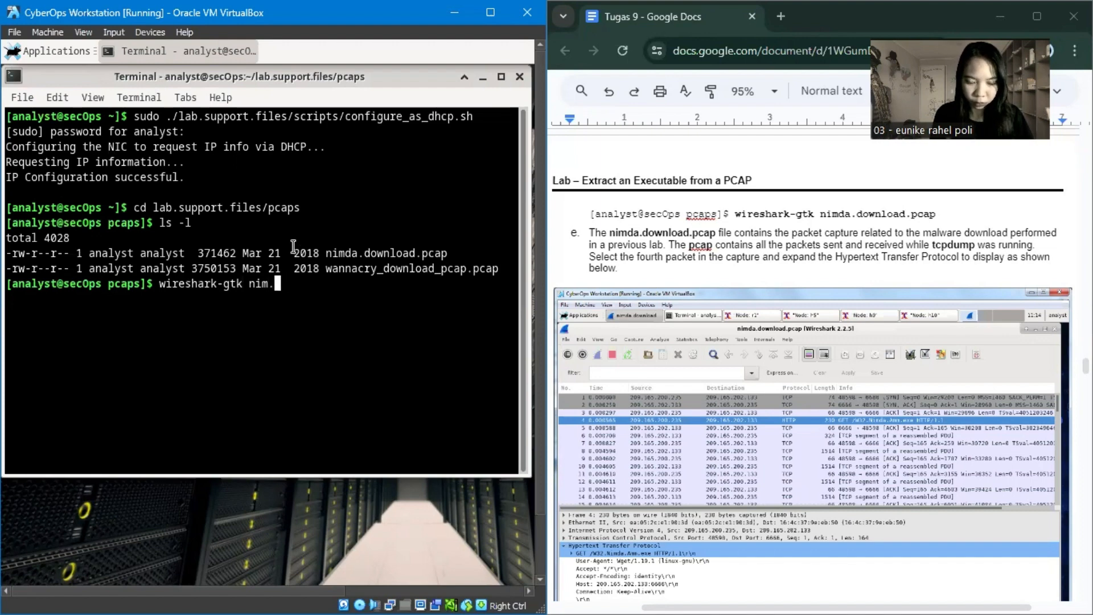
{"action": "type", "text": ".downloa"}
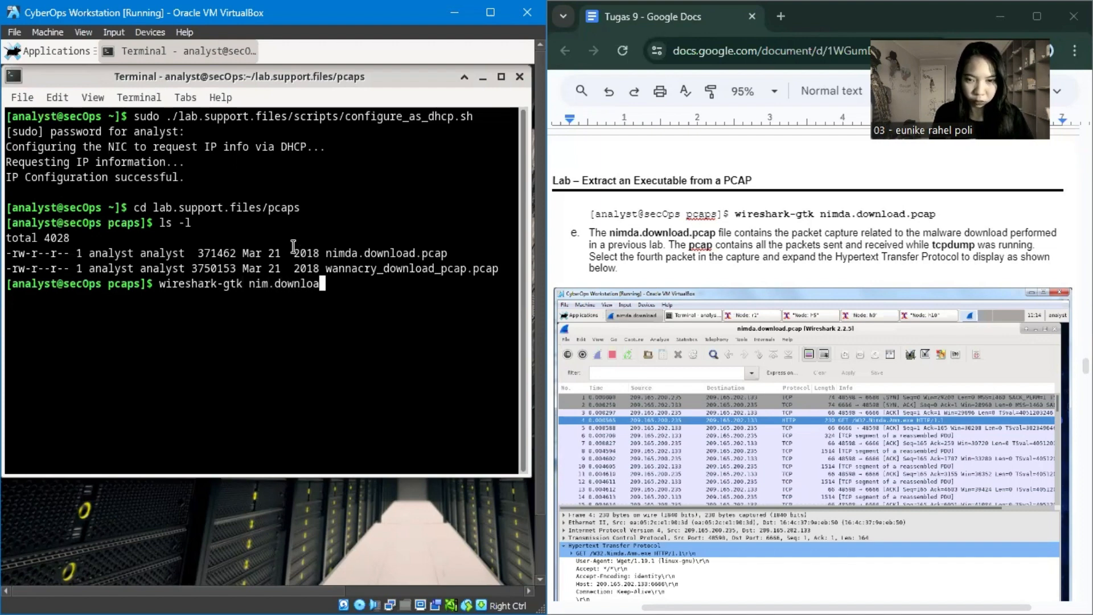
{"action": "type", "text": "d.pcap"}
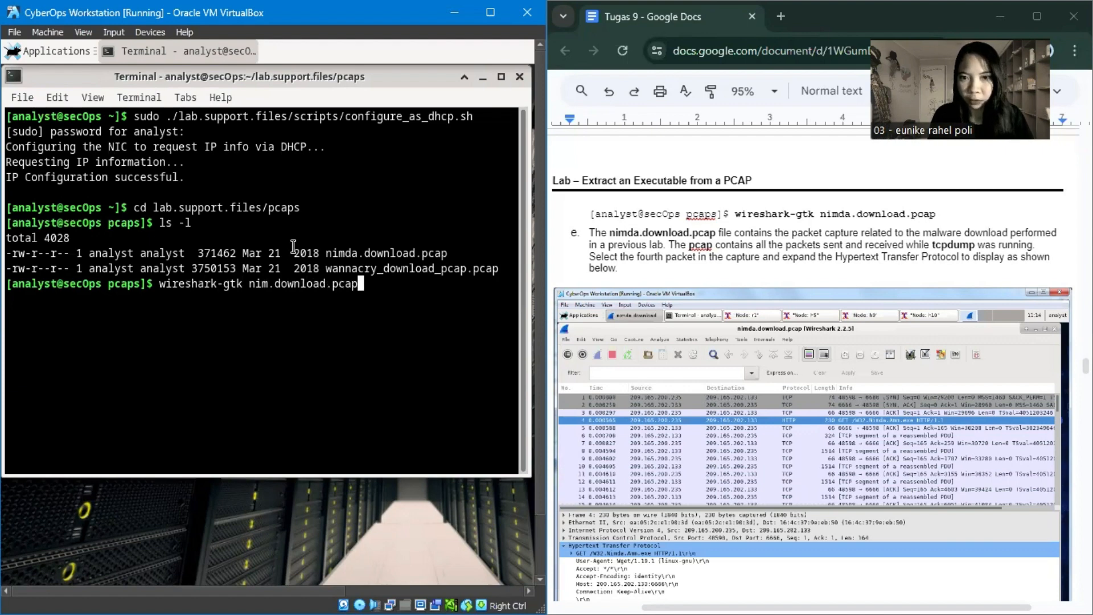
{"action": "key", "text": "Return"}
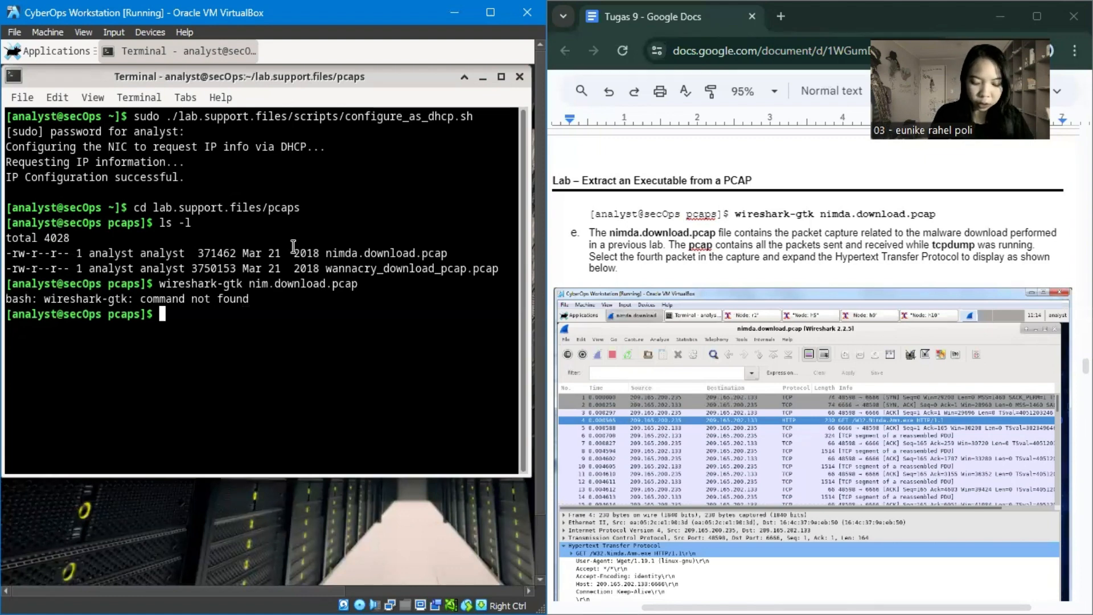
Step: Launch Wireshark in the background with sudo wireshark & and move its window fully into view
{"action": "type", "text": "sudo wireshark &"}
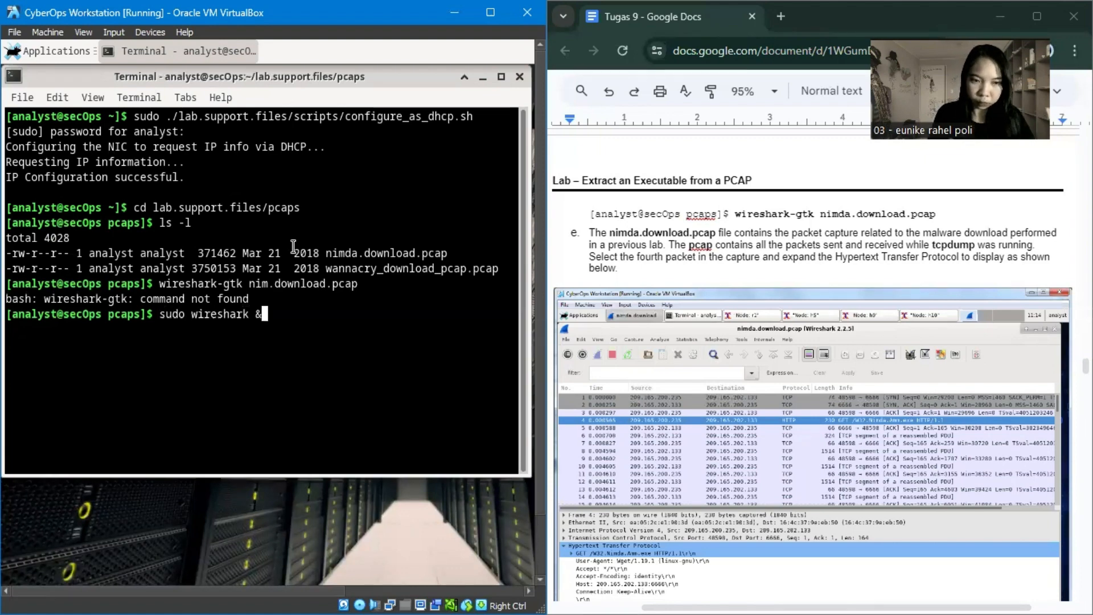
{"action": "key", "text": "Return"}
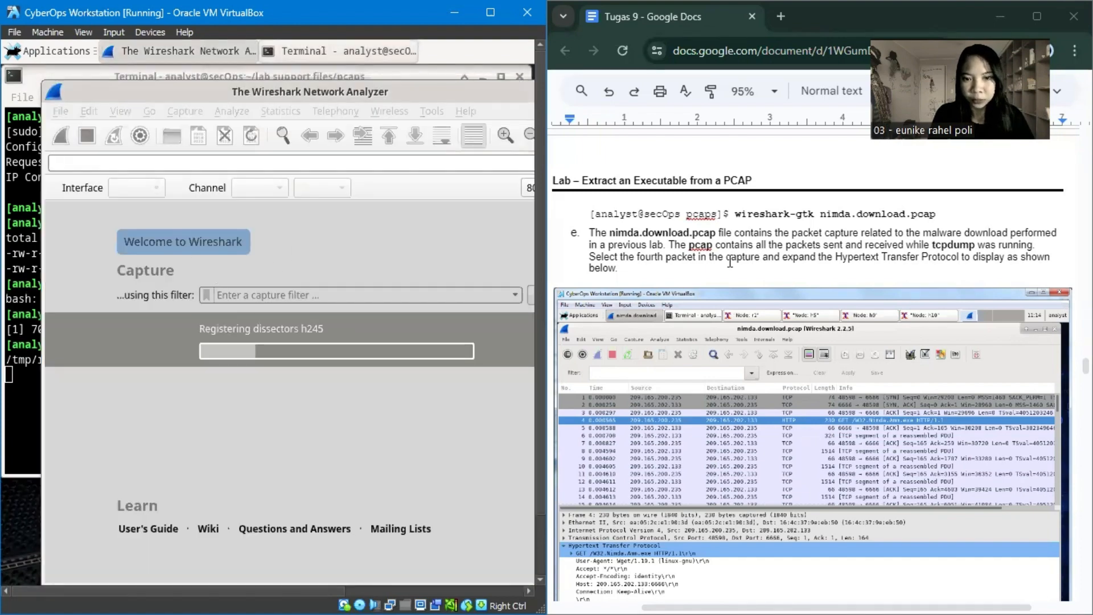
{"action": "scroll", "coordinate": [841, 227], "scroll_direction": "up", "scroll_amount": 3}
{"action": "scroll", "coordinate": [840, 227], "scroll_direction": "up", "scroll_amount": 3}
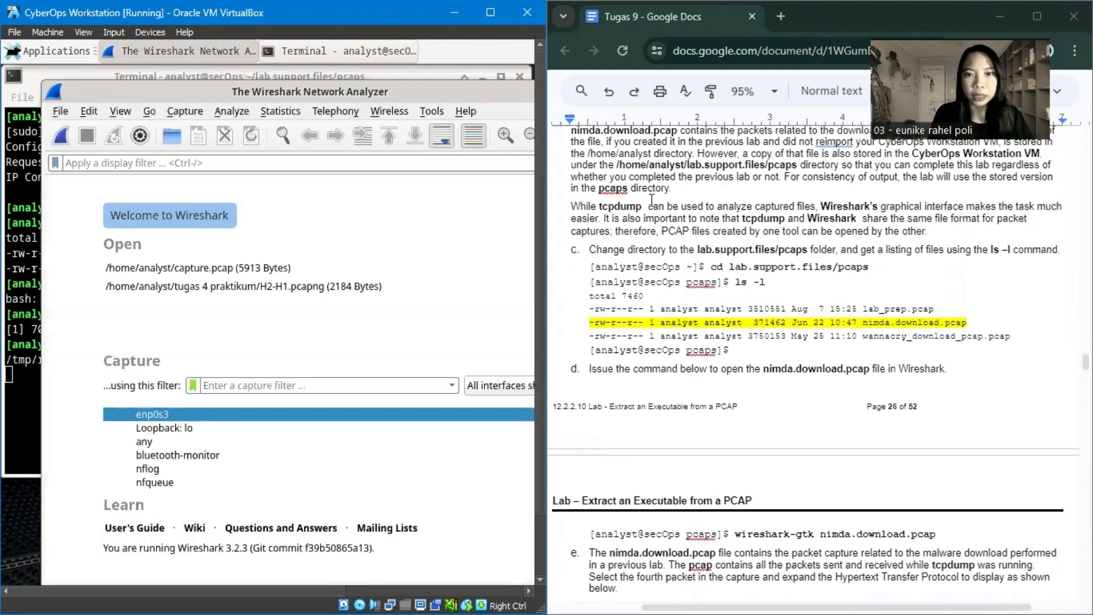
{"action": "left_click_drag", "start_coordinate": [435, 94], "coordinate": [397, 46]}
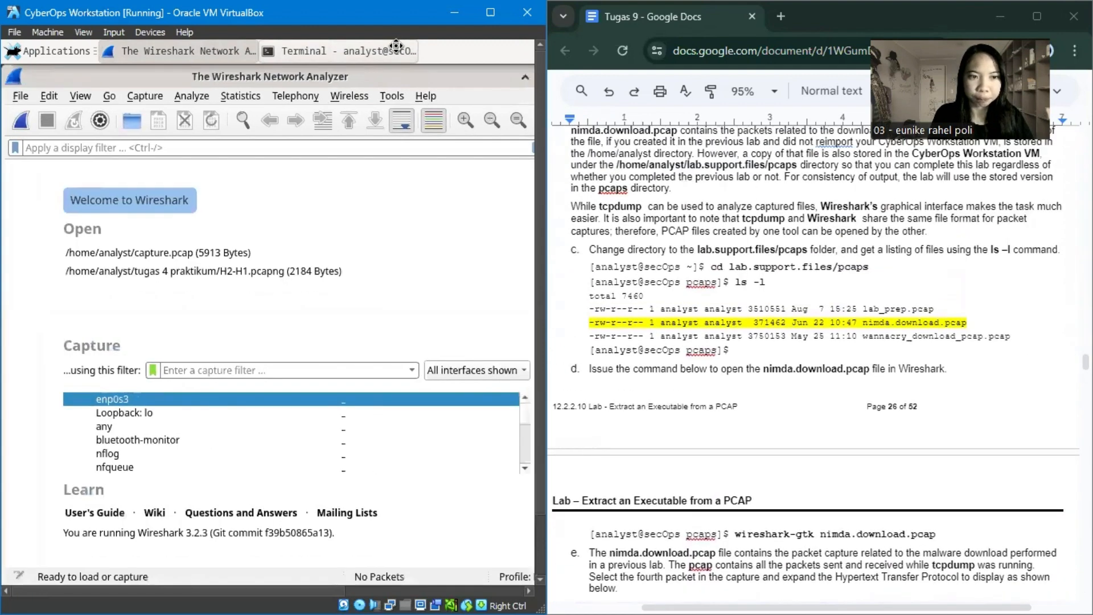
Step: Open the capture file nimda.download.pcap from /home/analyst/lab.support.files/pcaps in Wireshark
{"action": "left_click", "coordinate": [21, 94]}
{"action": "left_click", "coordinate": [25, 94]}
{"action": "left_click", "coordinate": [20, 91]}
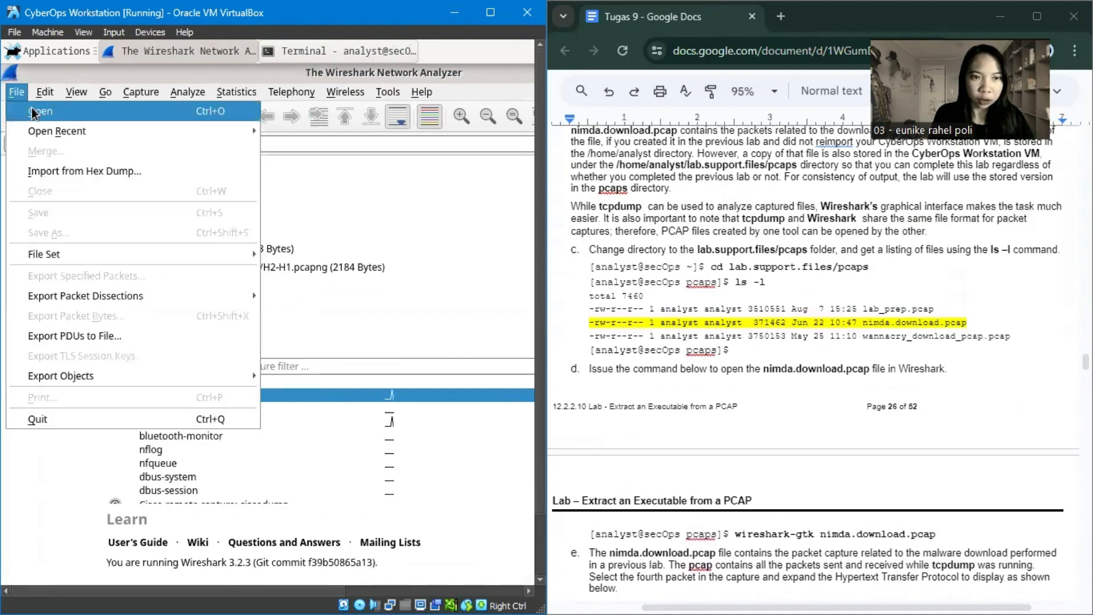
{"action": "left_click", "coordinate": [32, 109]}
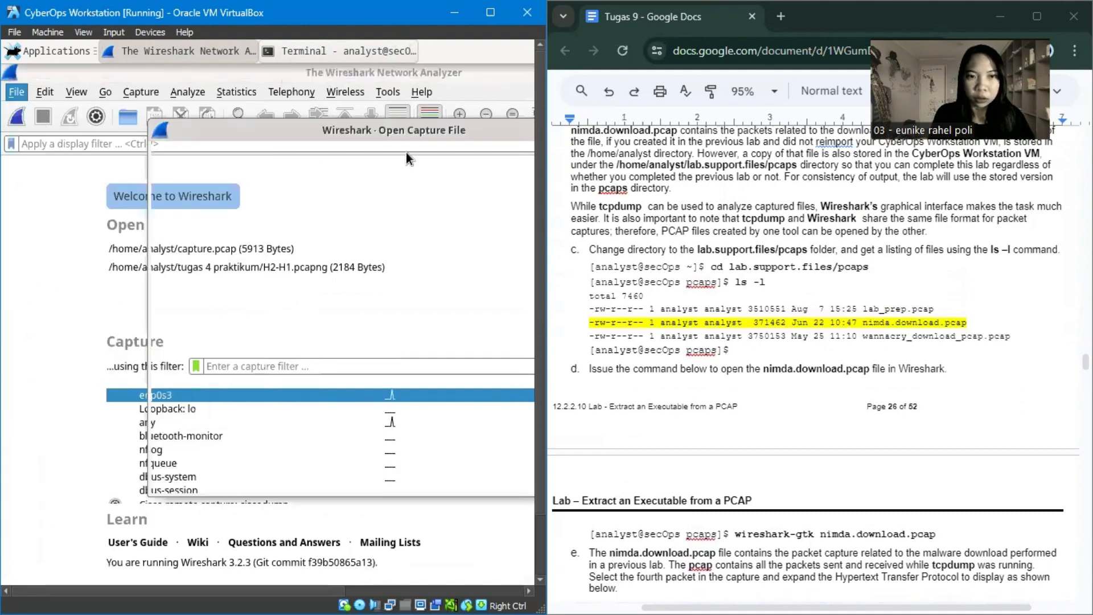
{"action": "left_click_drag", "start_coordinate": [425, 130], "coordinate": [304, 129]}
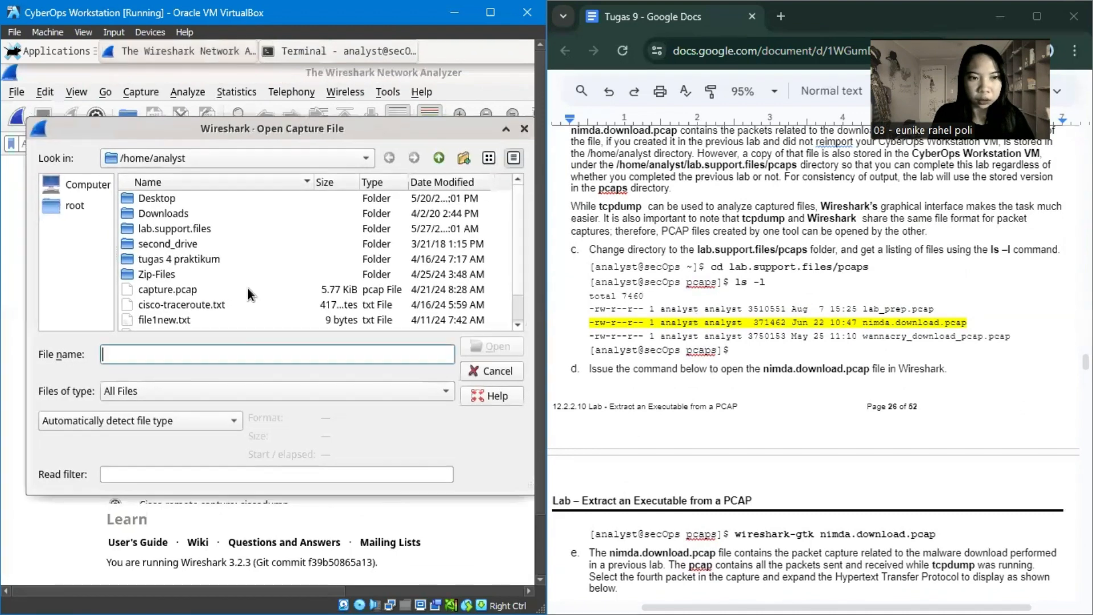
{"action": "double_click", "coordinate": [175, 231]}
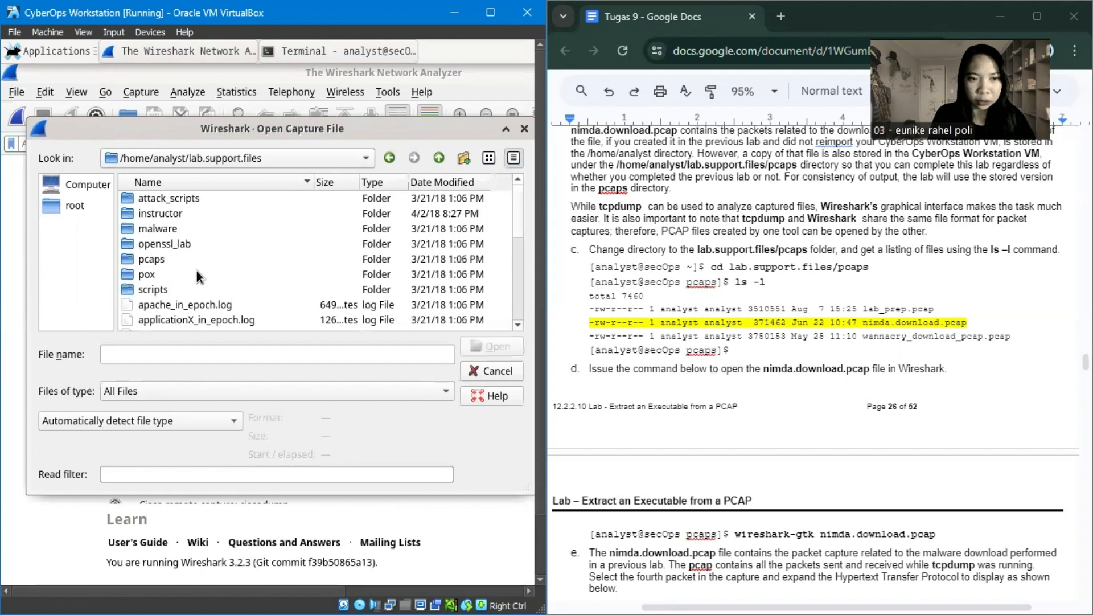
{"action": "double_click", "coordinate": [151, 260]}
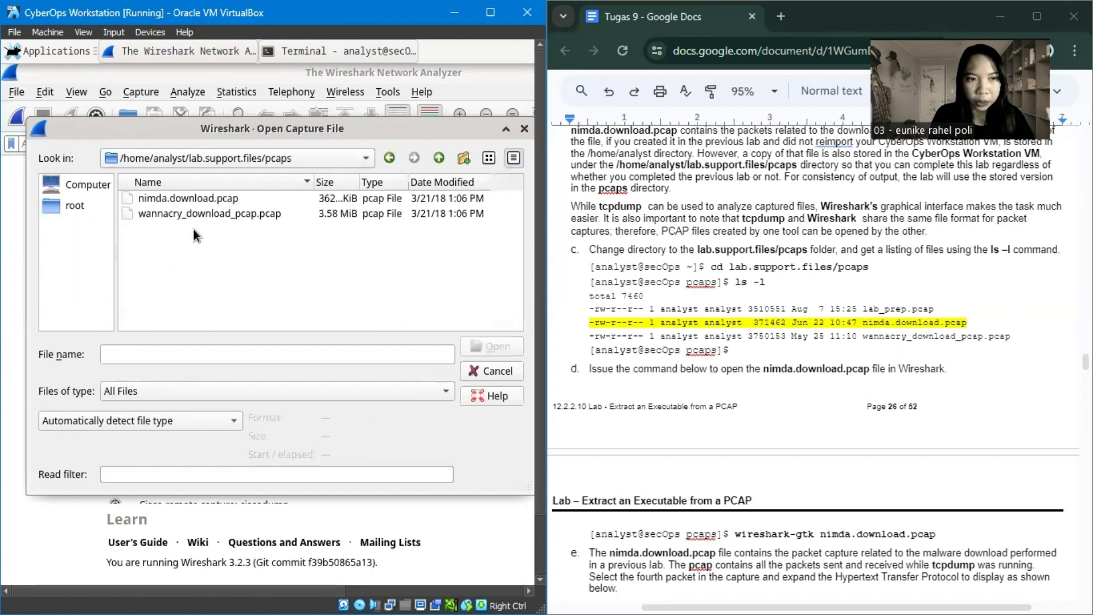
{"action": "left_click", "coordinate": [204, 200]}
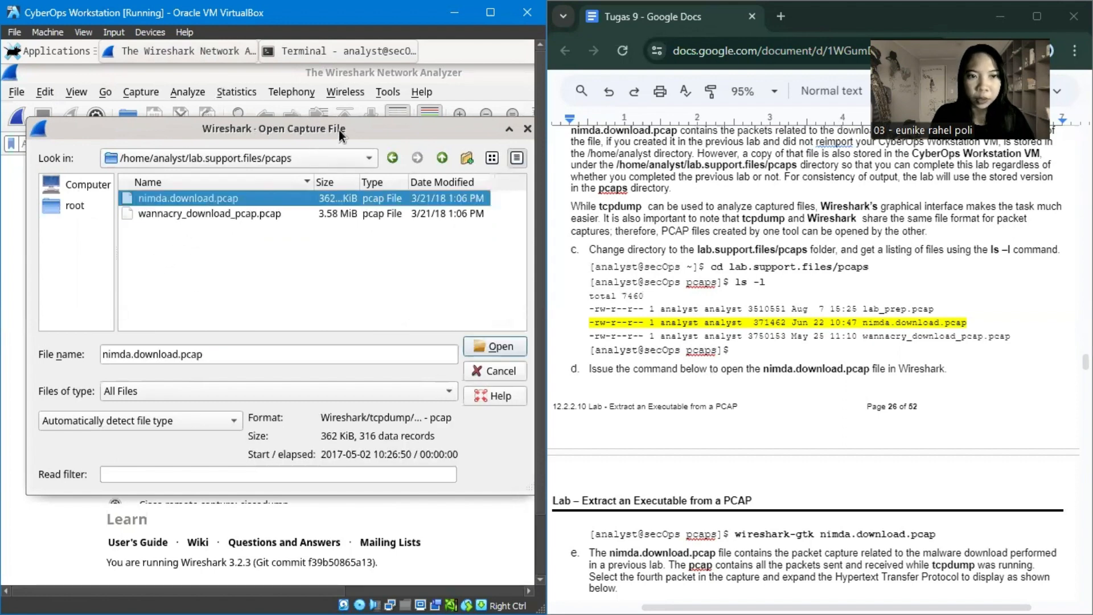
{"action": "left_click_drag", "start_coordinate": [339, 130], "coordinate": [314, 121]}
{"action": "left_click", "coordinate": [465, 338]}
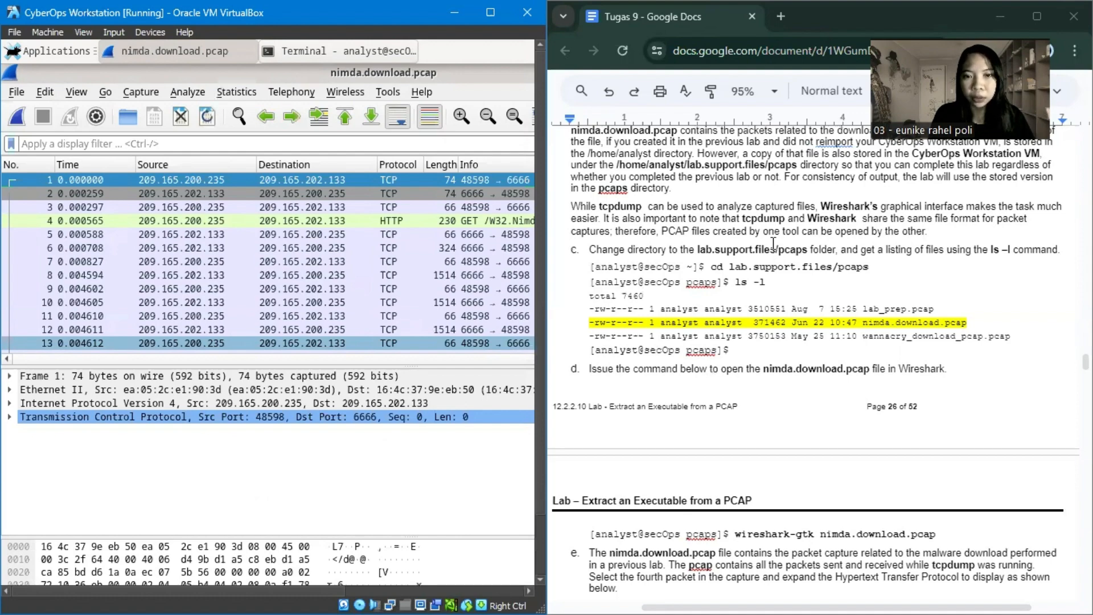
Step: Follow lab step e by selecting the fourth packet in the capture and expanding its Hypertext Transfer Protocol details
{"action": "scroll", "coordinate": [771, 241], "scroll_direction": "down", "scroll_amount": 10}
{"action": "scroll", "coordinate": [771, 241], "scroll_direction": "down", "scroll_amount": 3}
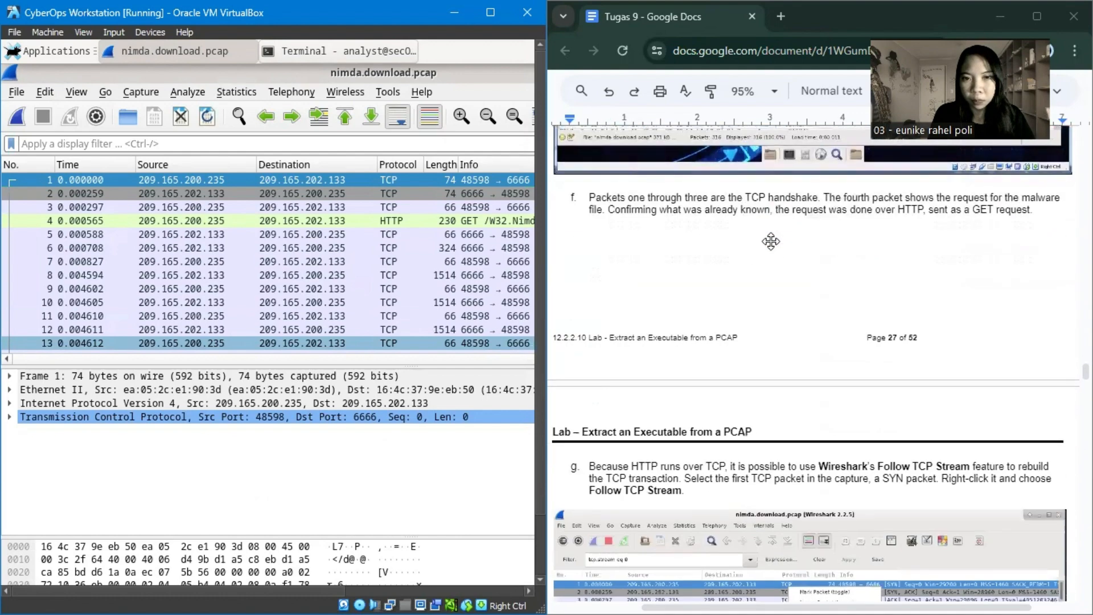
{"action": "scroll", "coordinate": [771, 242], "scroll_direction": "up", "scroll_amount": 8}
{"action": "scroll", "coordinate": [771, 241], "scroll_direction": "up", "scroll_amount": 5}
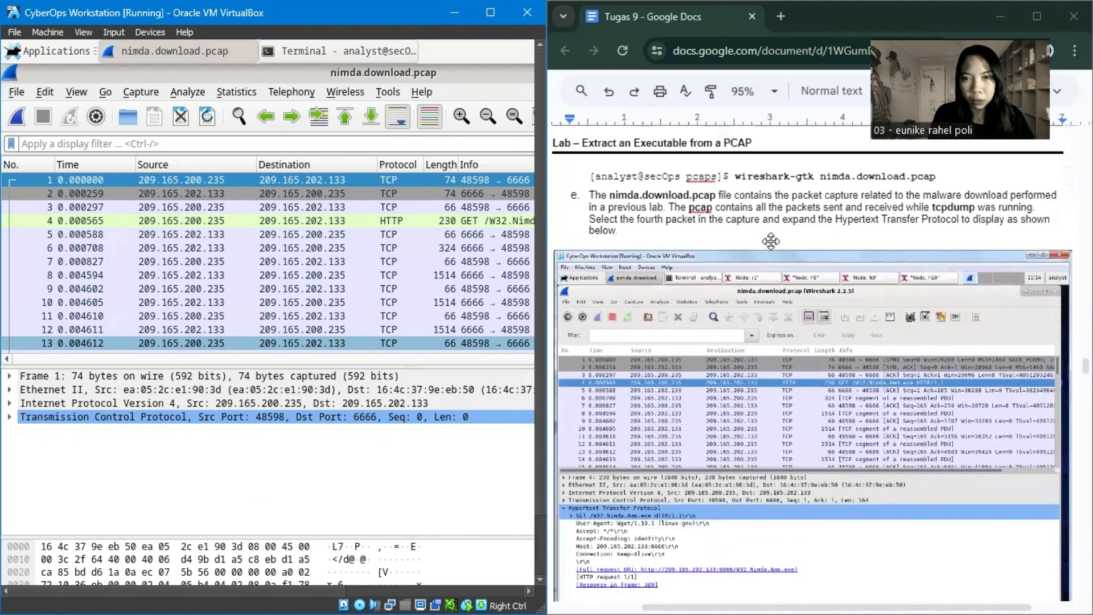
{"action": "scroll", "coordinate": [771, 242], "scroll_direction": "down", "scroll_amount": 4}
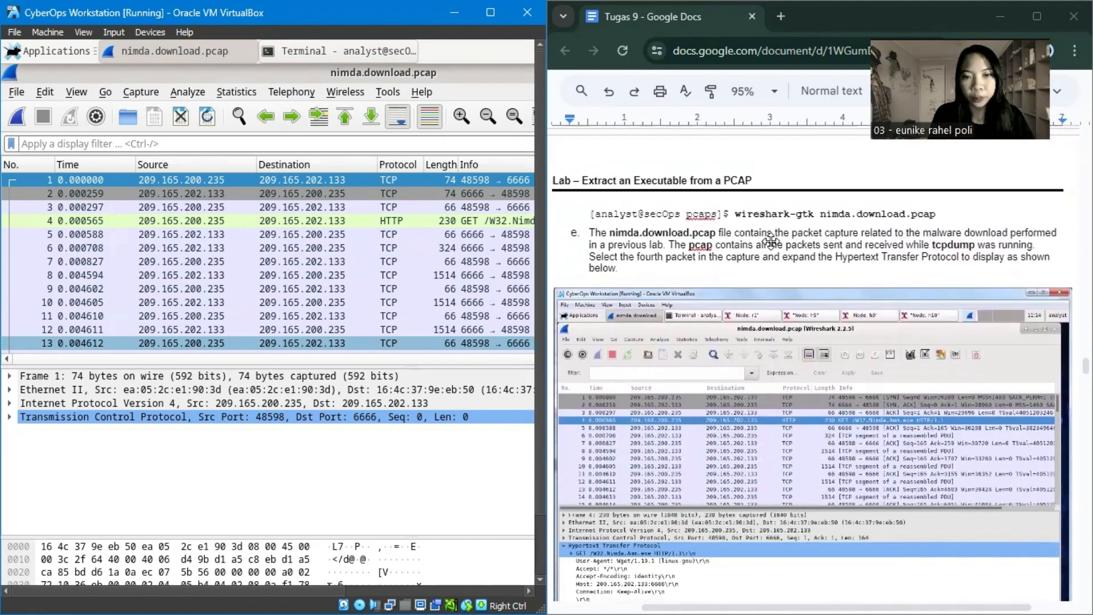
{"action": "scroll", "coordinate": [771, 242], "scroll_direction": "down", "scroll_amount": 2}
{"action": "scroll", "coordinate": [771, 242], "scroll_direction": "up", "scroll_amount": 2}
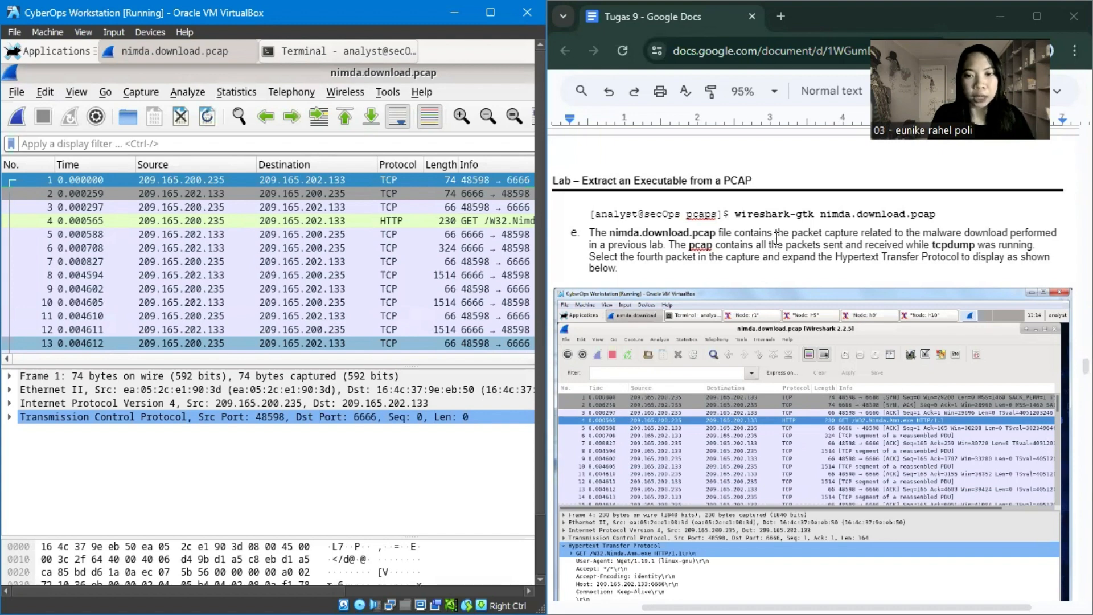
{"action": "left_click", "coordinate": [281, 223]}
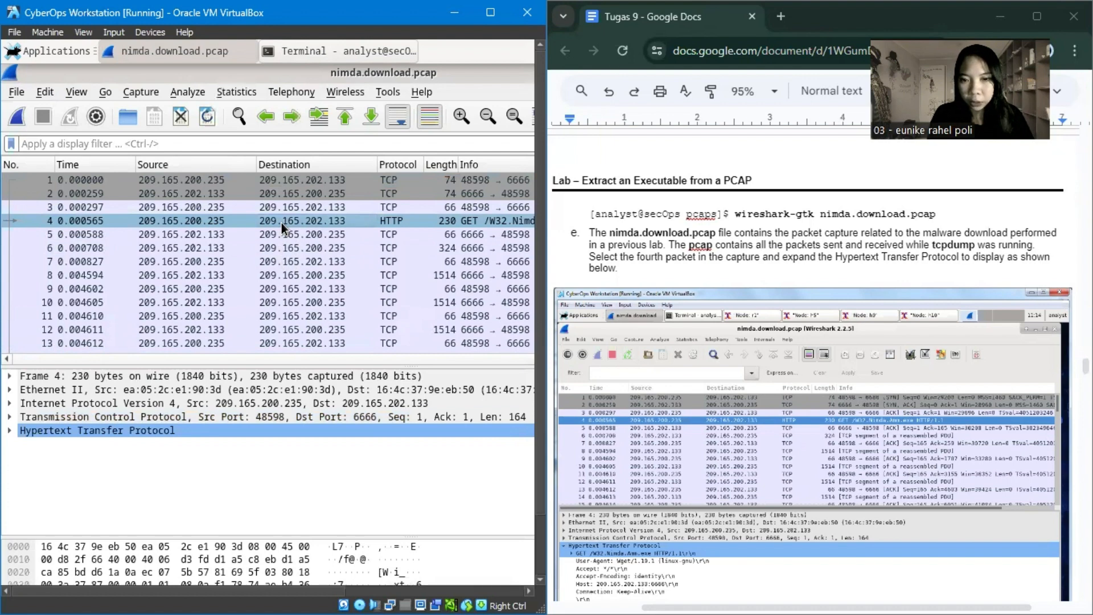
{"action": "left_click", "coordinate": [9, 432]}
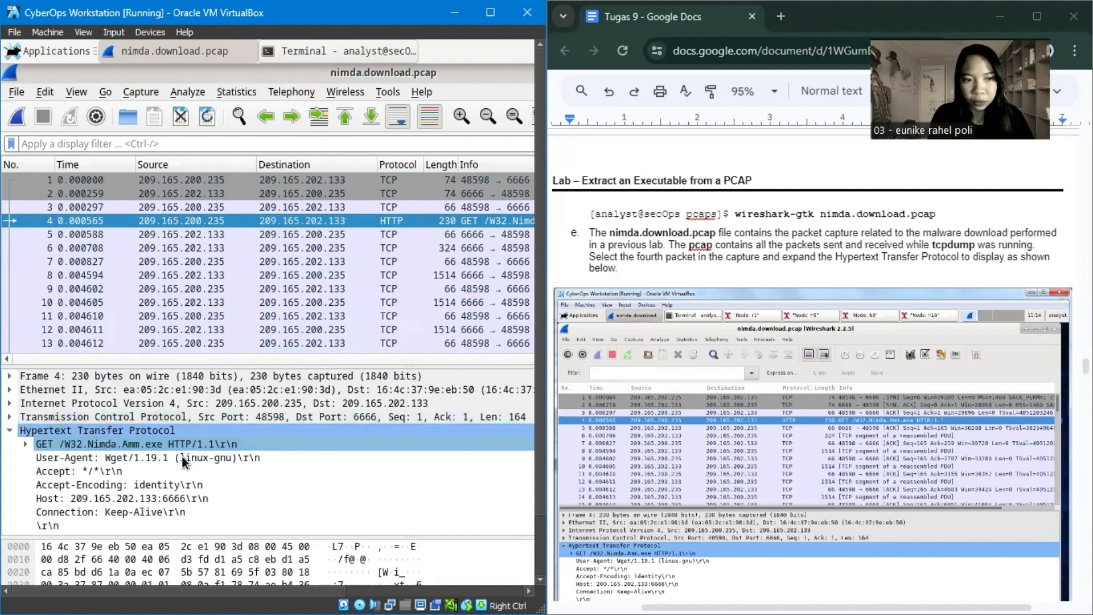
Step: Read lab steps f and g, and follow the TCP stream of the first packet in the capture
{"action": "scroll", "coordinate": [763, 217], "scroll_direction": "down", "scroll_amount": 3}
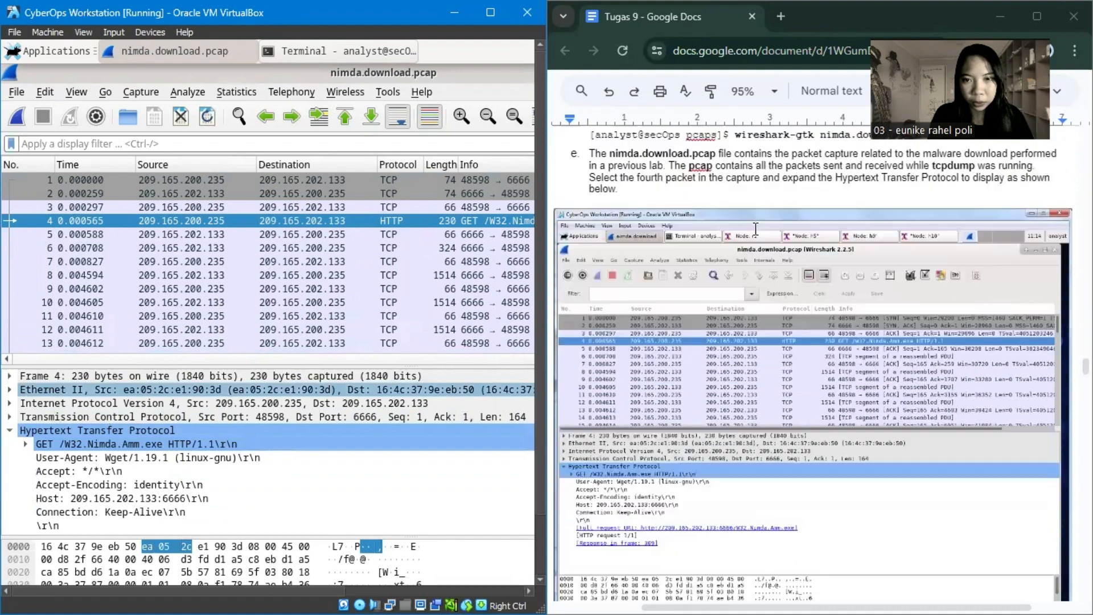
{"action": "scroll", "coordinate": [763, 217], "scroll_direction": "down", "scroll_amount": 7}
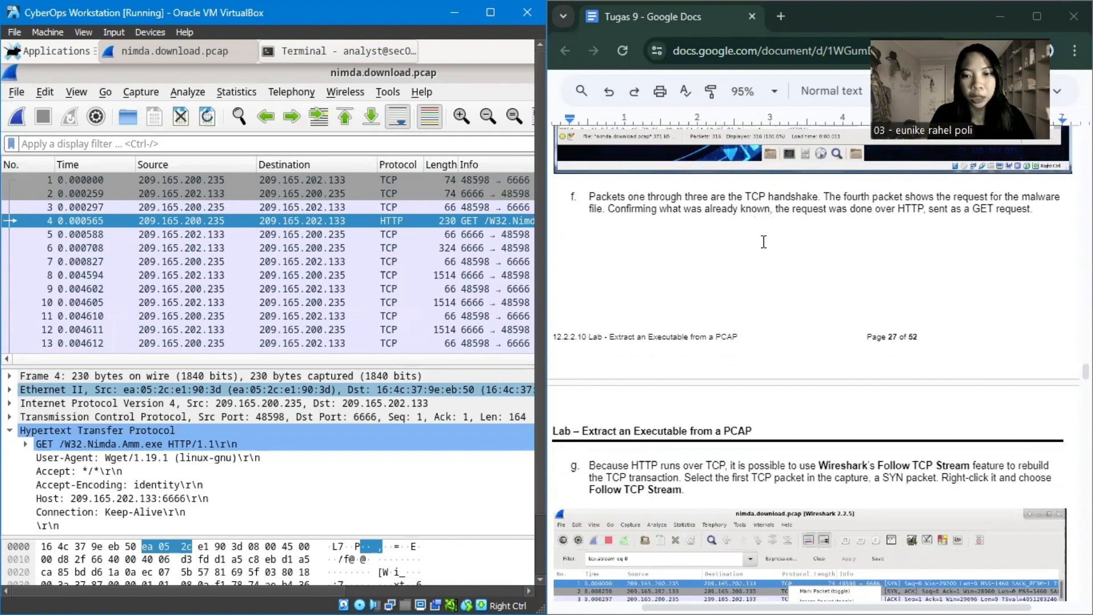
{"action": "scroll", "coordinate": [798, 228], "scroll_direction": "down", "scroll_amount": 6}
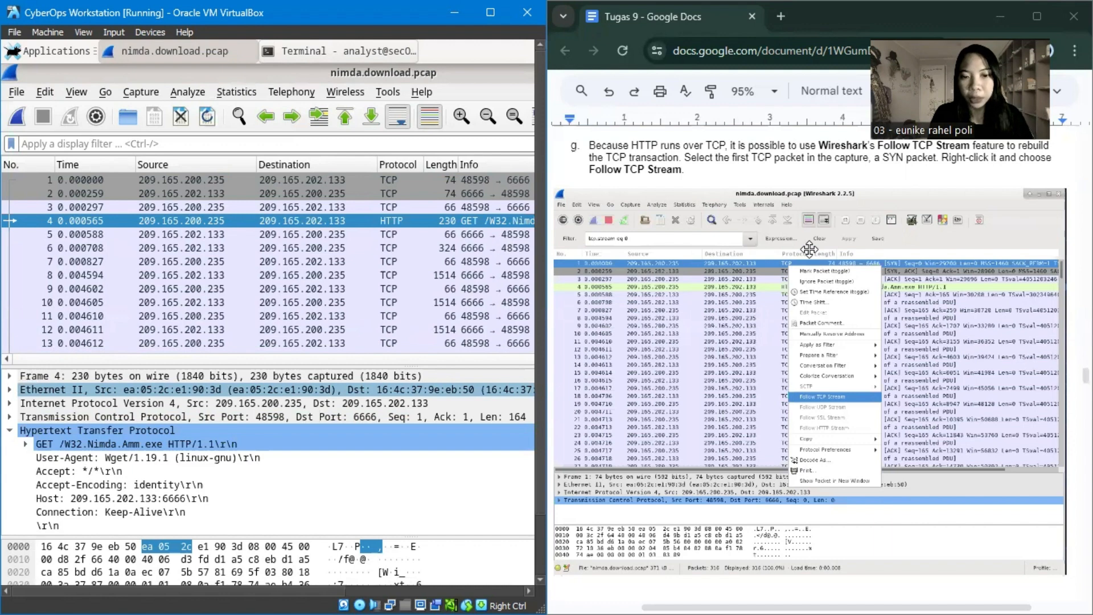
{"action": "left_click", "coordinate": [194, 182]}
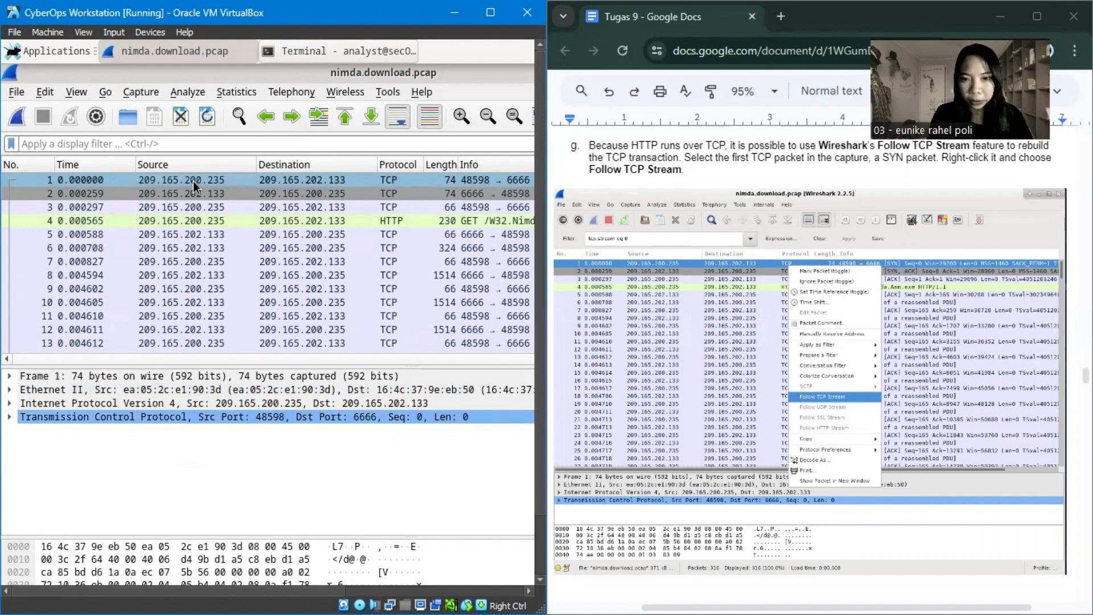
{"action": "right_click", "coordinate": [193, 181]}
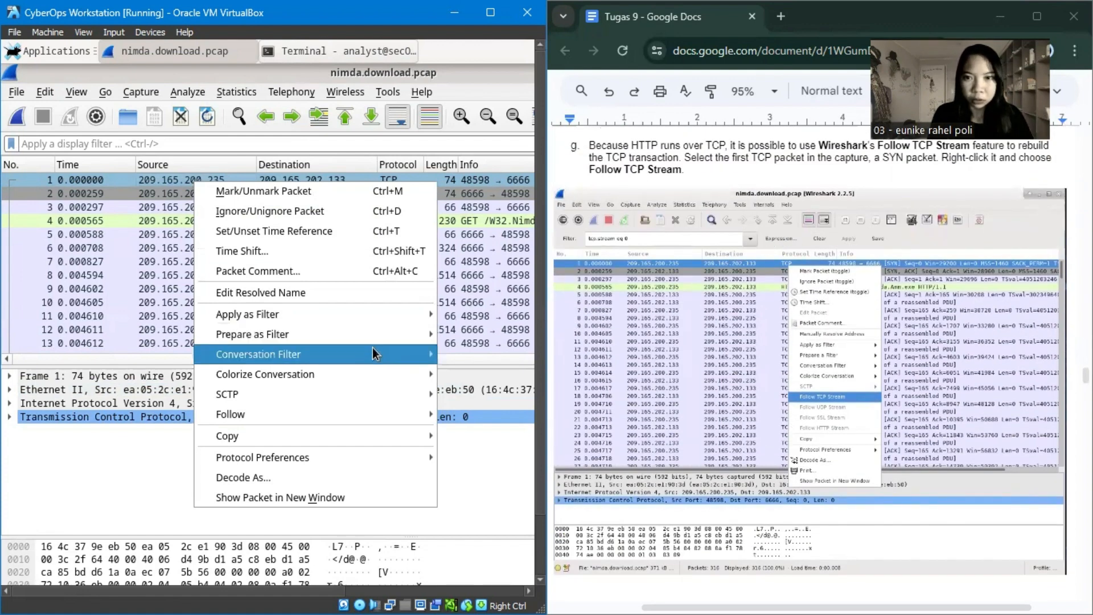
{"action": "mouse_move", "coordinate": [373, 350]}
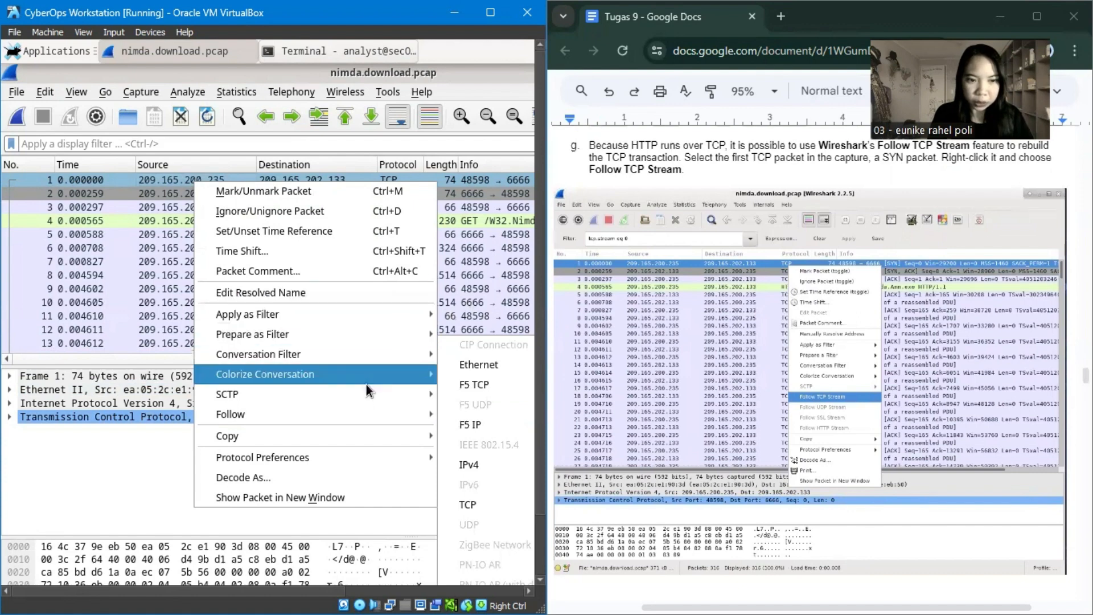
{"action": "mouse_move", "coordinate": [365, 412]}
{"action": "left_click", "coordinate": [460, 414]}
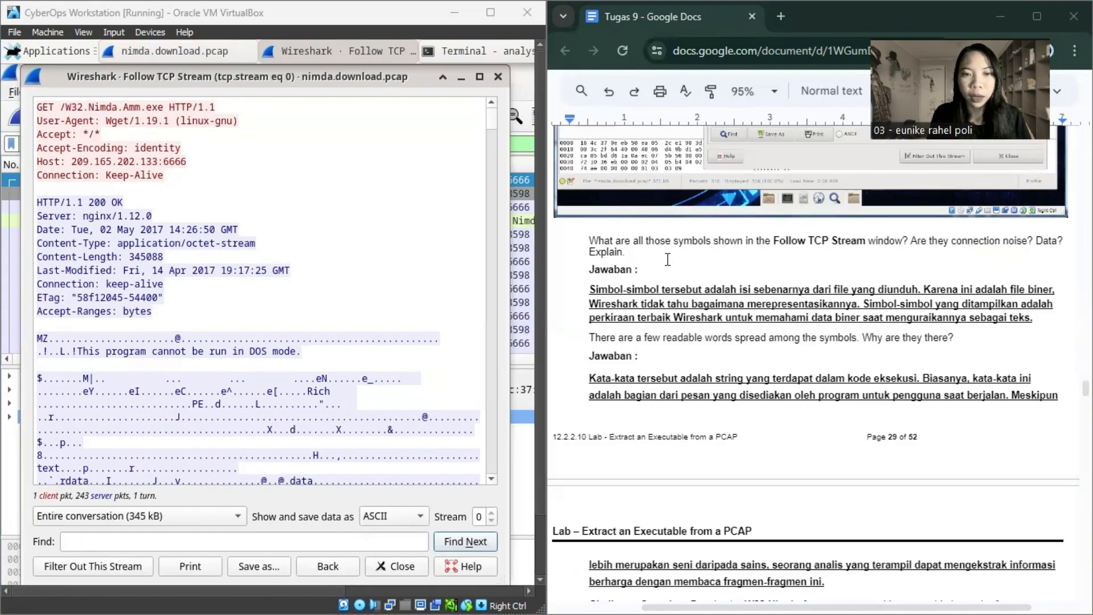
Step: Review the lab question about the symbols in the Follow TCP Stream window and highlight its written answer
{"action": "triple_click", "coordinate": [602, 241]}
{"action": "scroll", "coordinate": [592, 359], "scroll_direction": "up", "scroll_amount": 6}
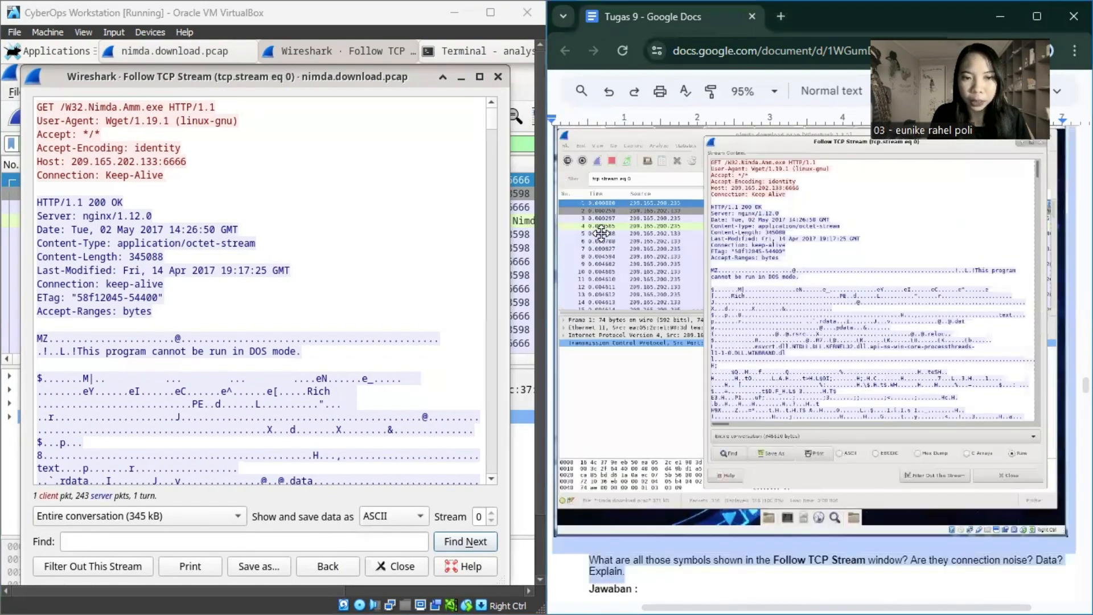
{"action": "scroll", "coordinate": [588, 373], "scroll_direction": "down", "scroll_amount": 5}
{"action": "left_click", "coordinate": [658, 287]}
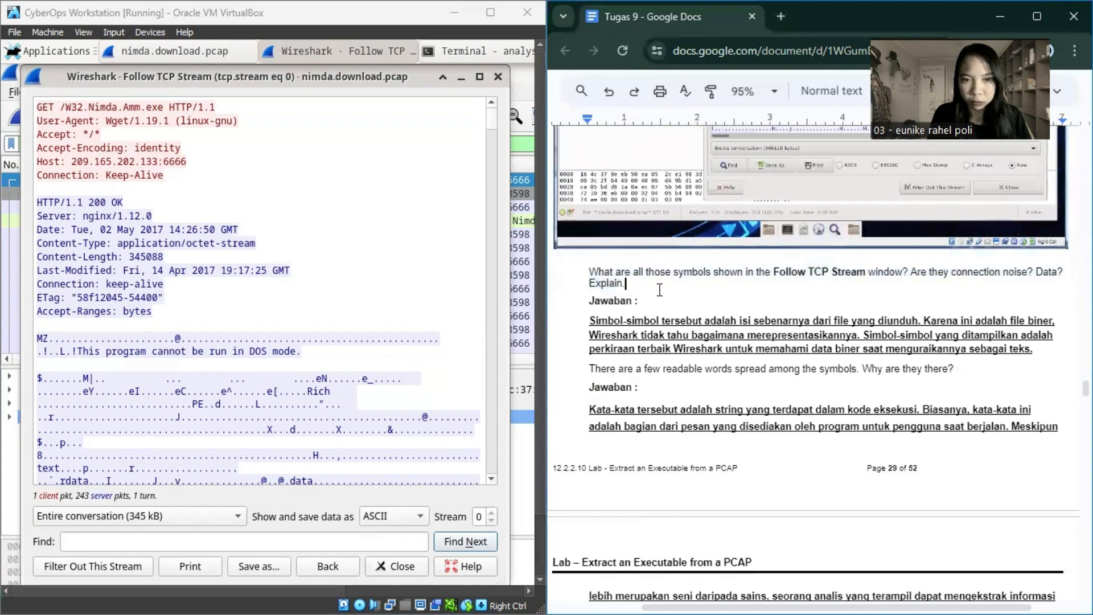
{"action": "left_click_drag", "start_coordinate": [616, 290], "coordinate": [595, 287]}
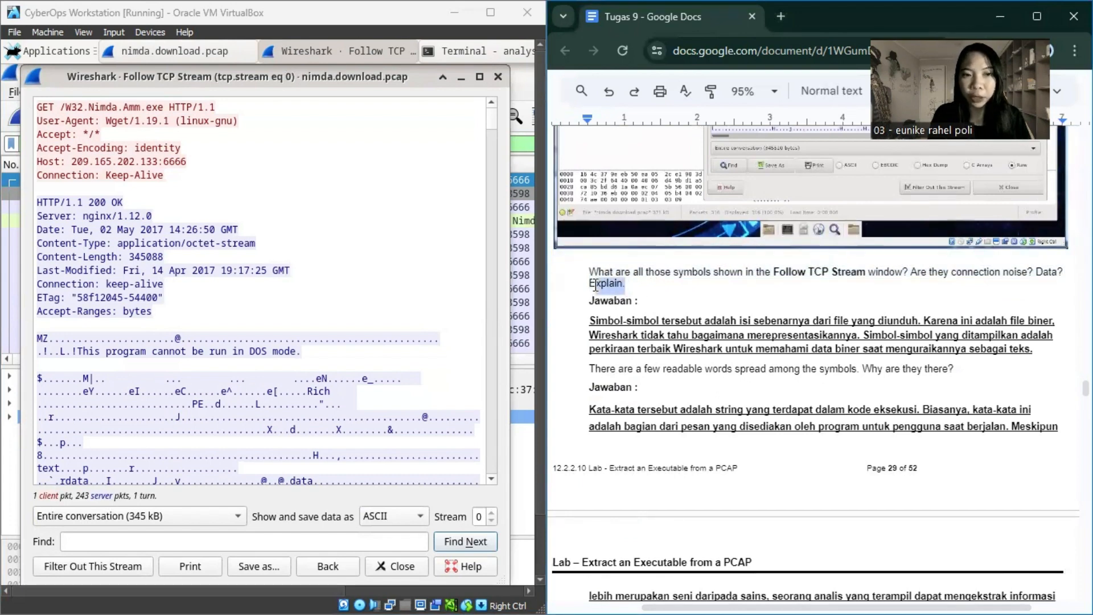
{"action": "left_click", "coordinate": [626, 285]}
{"action": "left_click_drag", "start_coordinate": [1052, 349], "coordinate": [580, 323]}
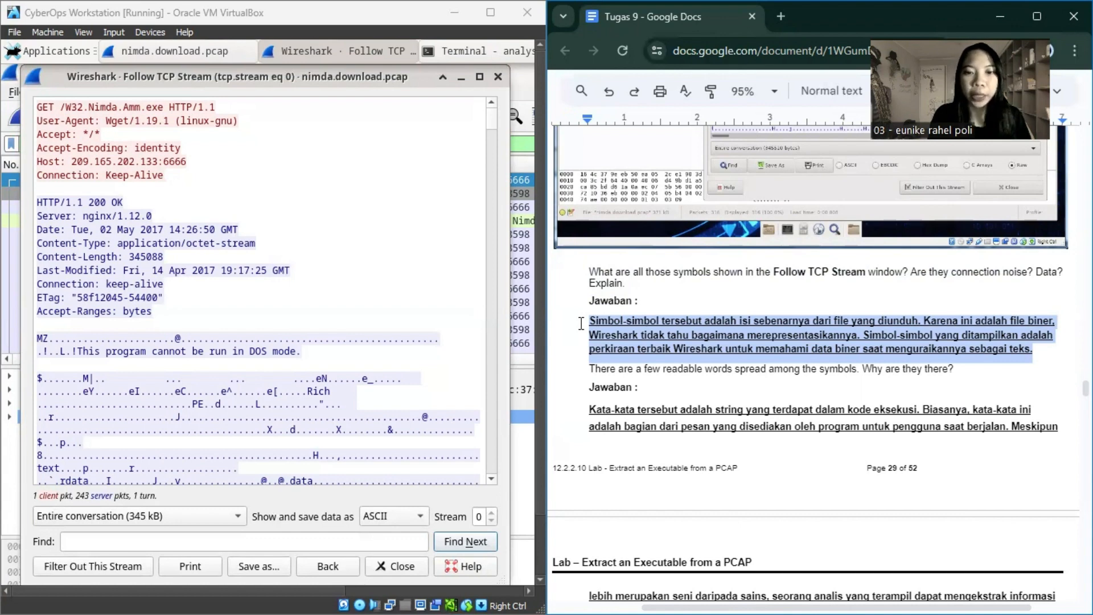
Step: Highlight the question about readable words among the symbols, and its full answer running across pages 29 and 30
{"action": "scroll", "coordinate": [826, 342], "scroll_direction": "down", "scroll_amount": 2}
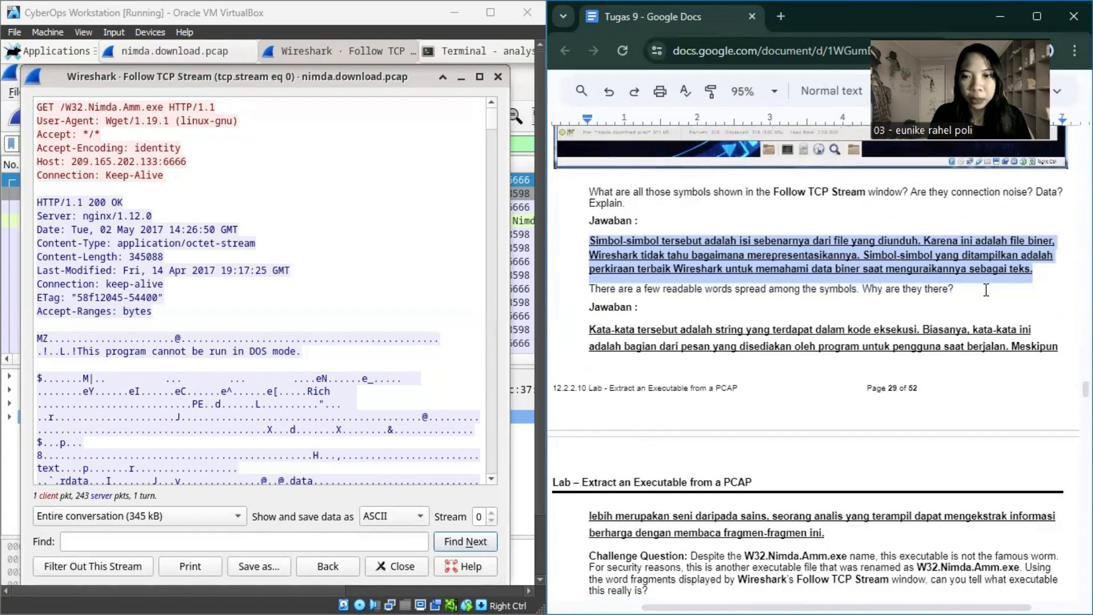
{"action": "left_click_drag", "start_coordinate": [987, 289], "coordinate": [561, 294]}
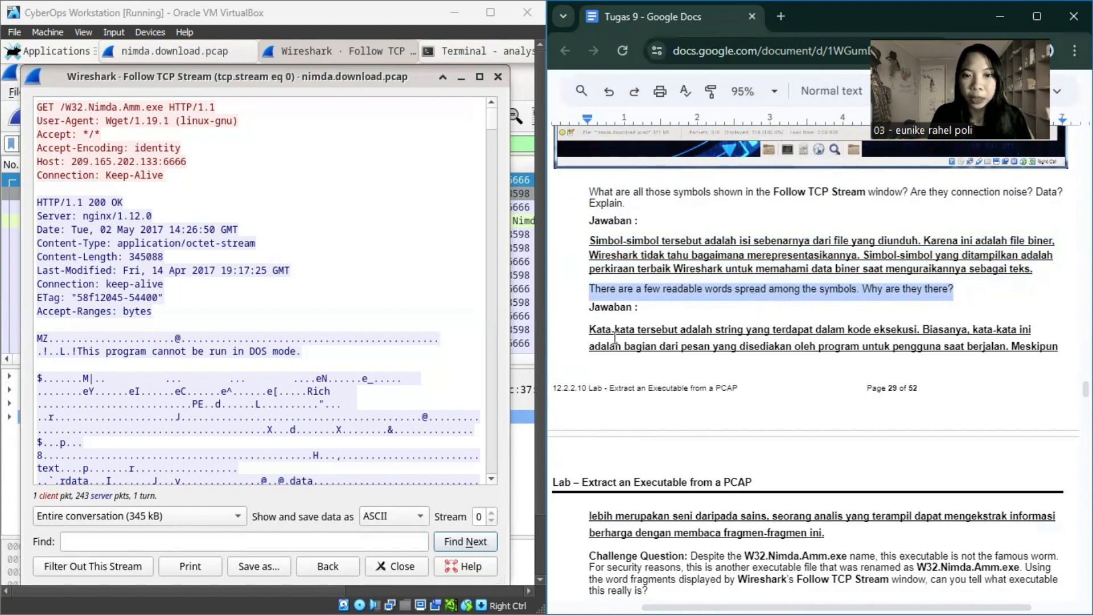
{"action": "left_click_drag", "start_coordinate": [589, 323], "coordinate": [676, 348]}
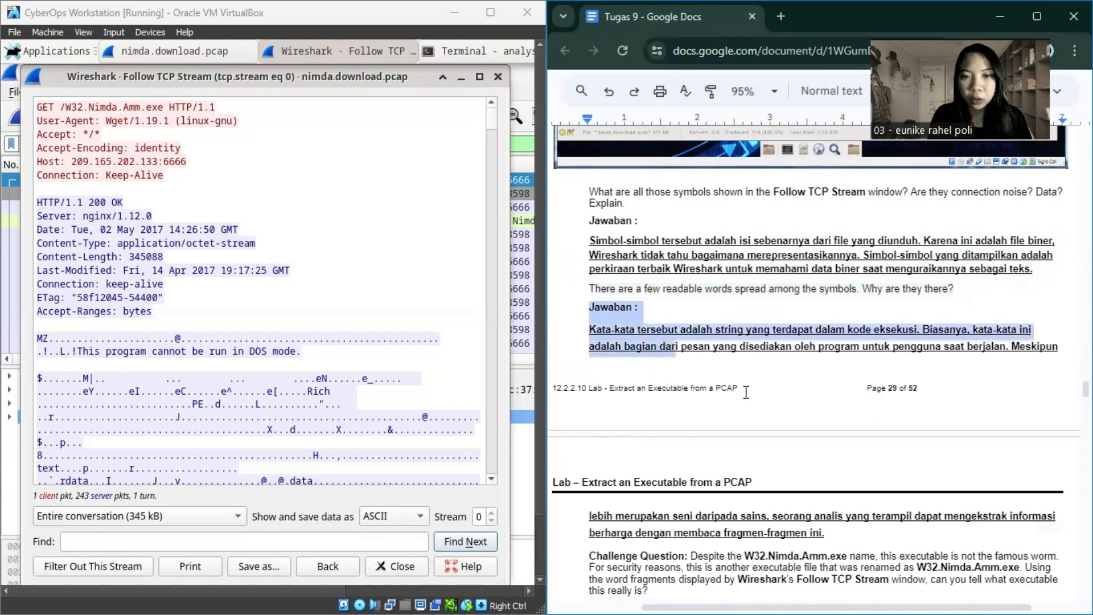
{"action": "left_click_drag", "start_coordinate": [863, 502], "coordinate": [917, 546]}
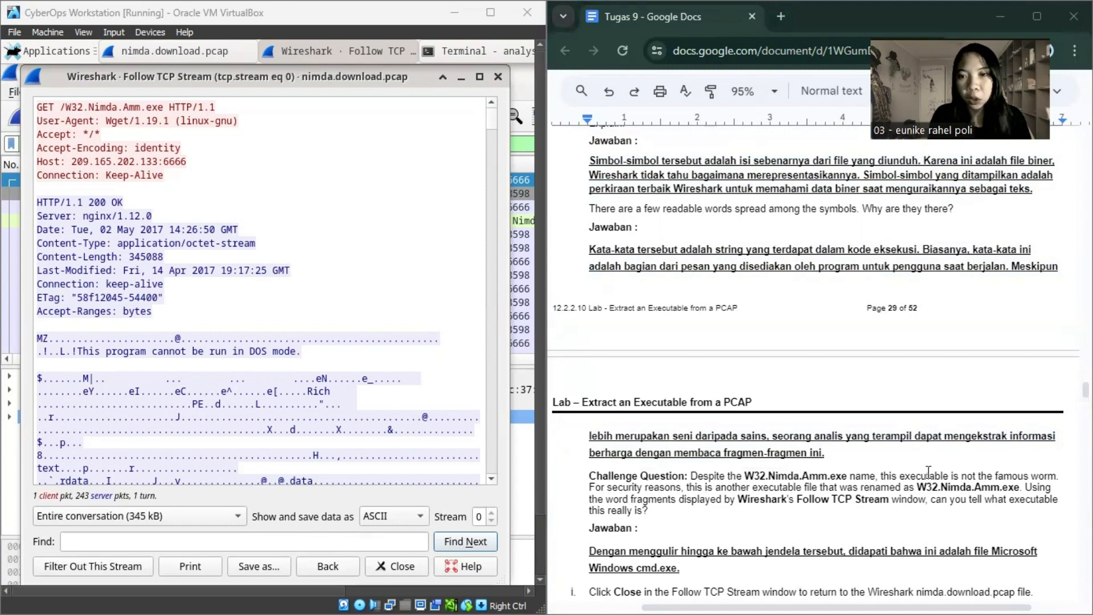
{"action": "left_click_drag", "start_coordinate": [882, 458], "coordinate": [584, 235]}
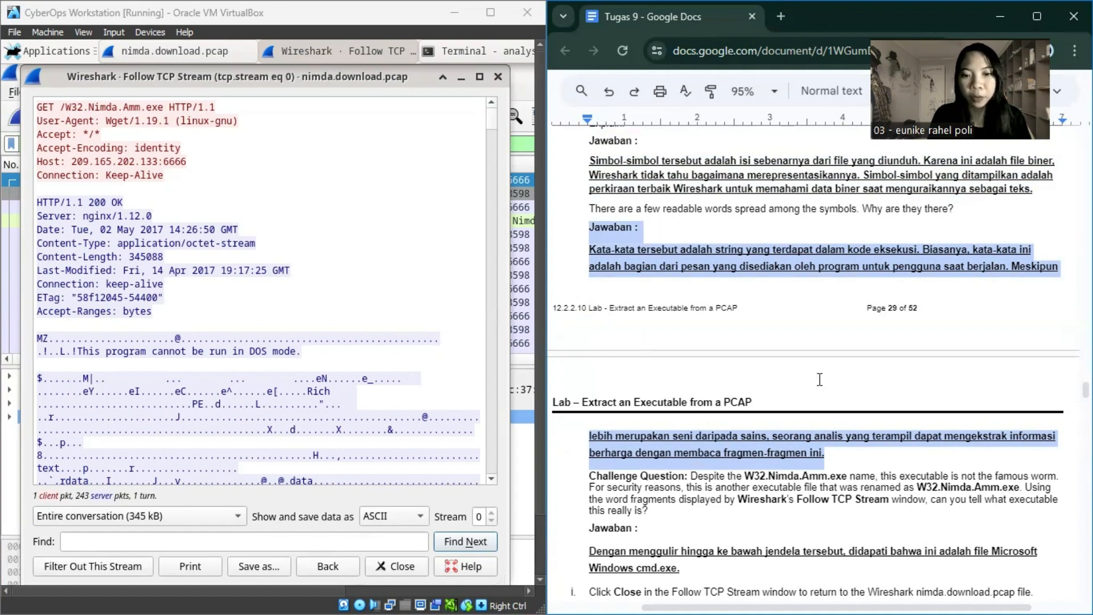
Step: Highlight the Challenge Question about the real identity of W32.Nimda.Amm.exe, followed by its written answer
{"action": "scroll", "coordinate": [672, 306], "scroll_direction": "down", "scroll_amount": 4}
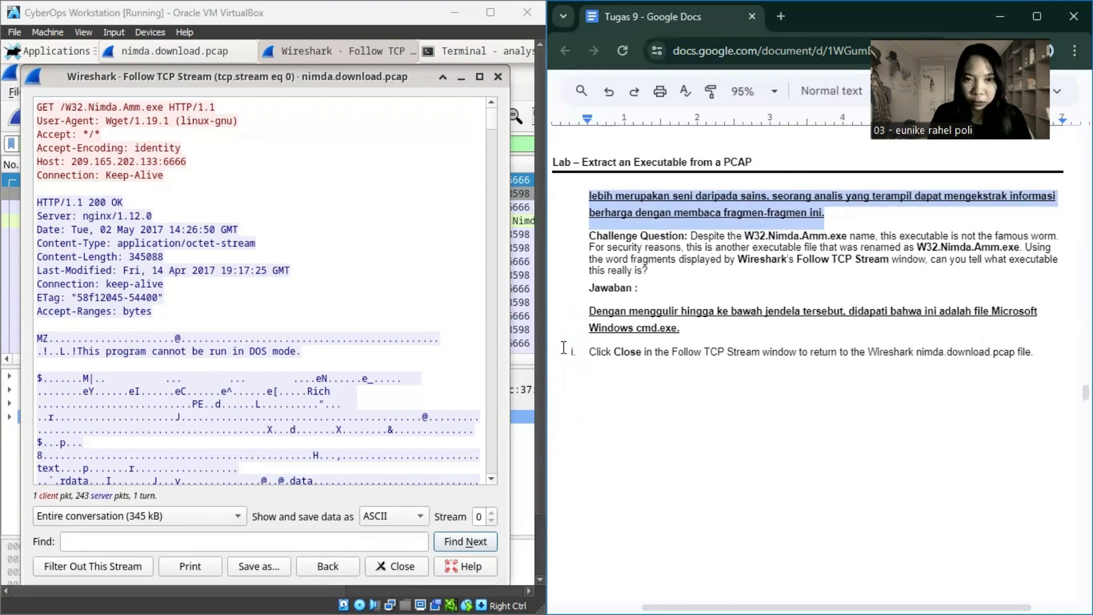
{"action": "left_click_drag", "start_coordinate": [655, 279], "coordinate": [588, 235]}
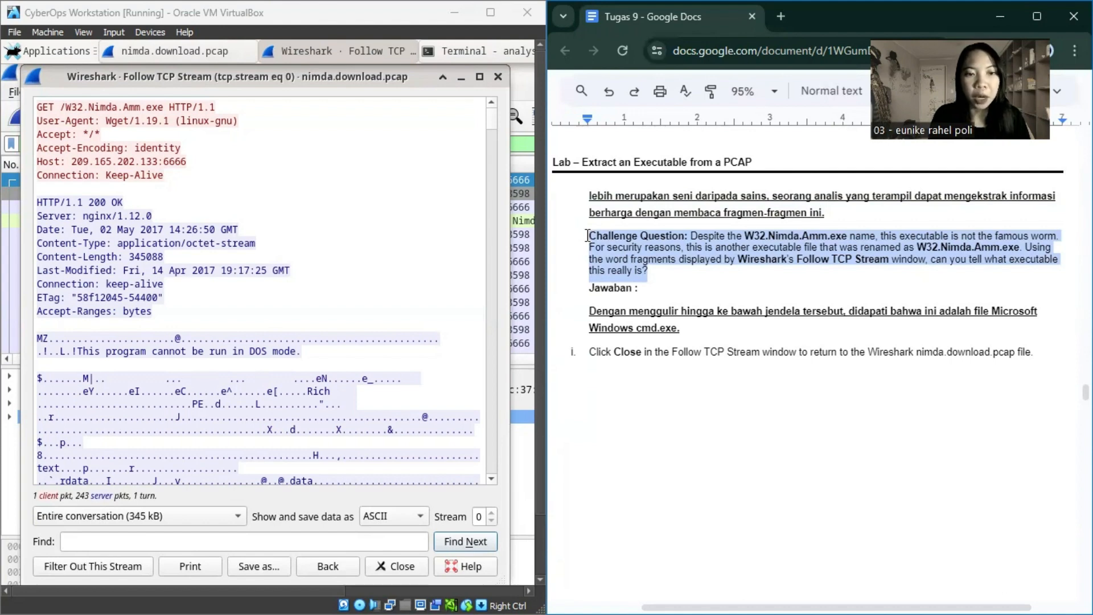
{"action": "left_click", "coordinate": [749, 332]}
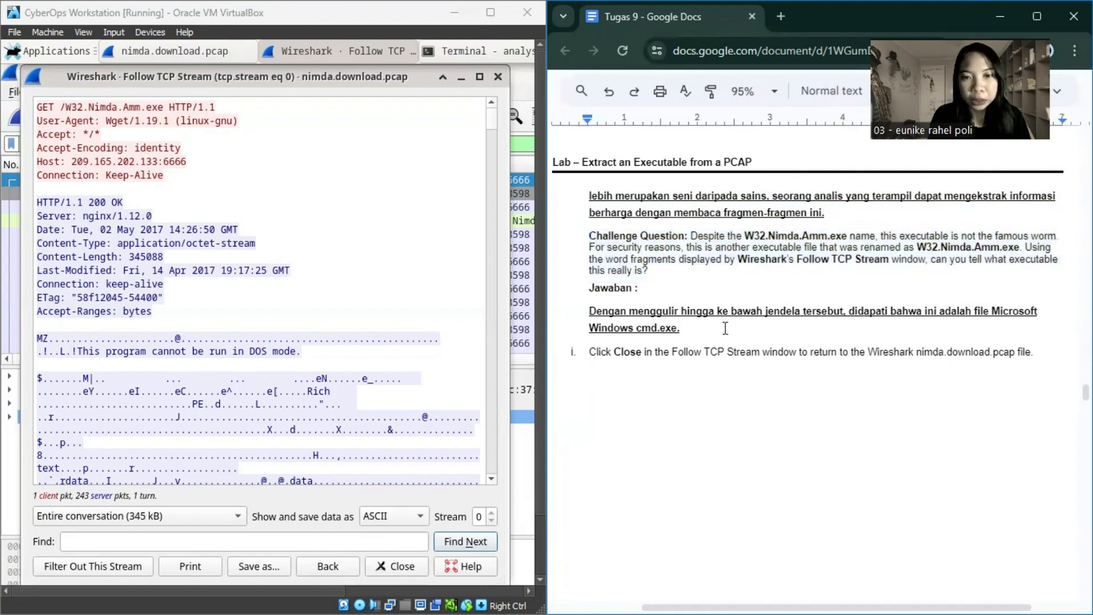
{"action": "left_click_drag", "start_coordinate": [706, 328], "coordinate": [592, 309]}
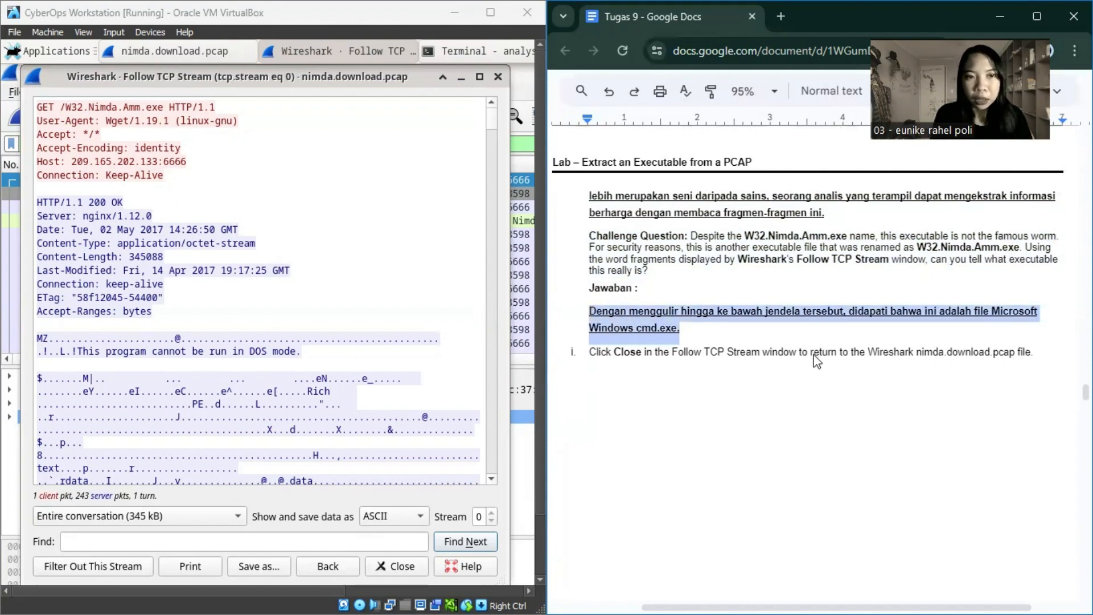
Step: Examine the TCP stream content through to its end for the version information strings that identify the executable
{"action": "scroll", "coordinate": [319, 358], "scroll_direction": "down", "scroll_amount": 20}
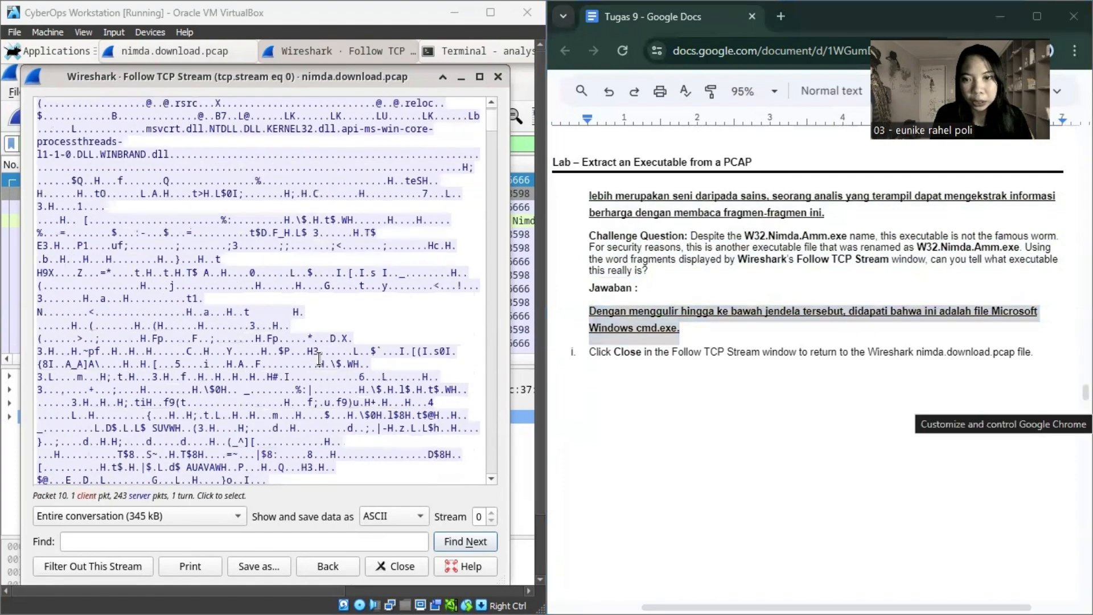
{"action": "scroll", "coordinate": [319, 358], "scroll_direction": "down", "scroll_amount": 15}
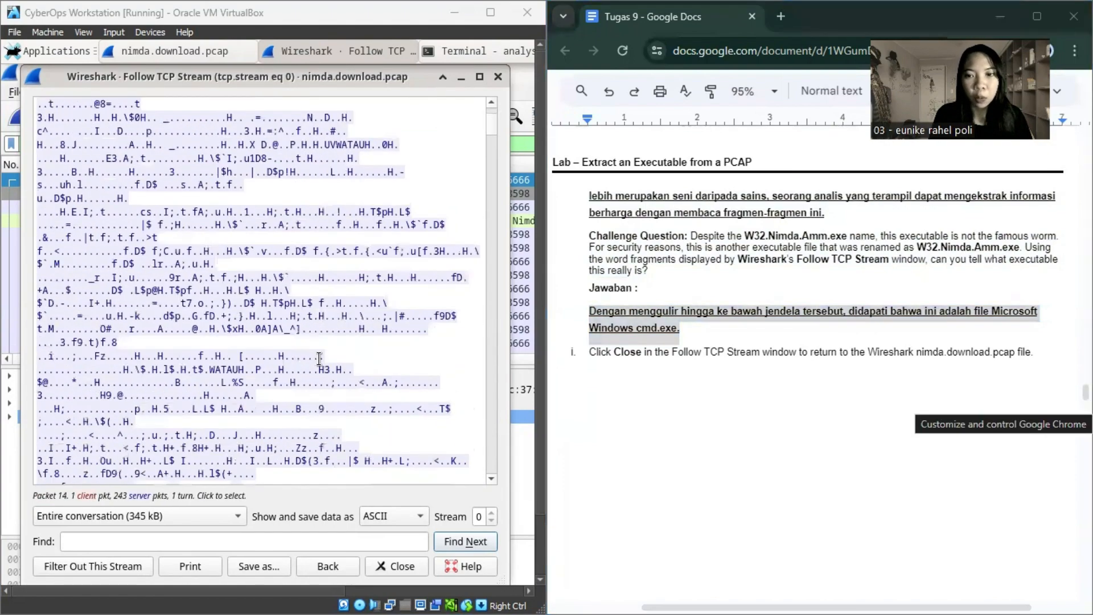
{"action": "scroll", "coordinate": [319, 359], "scroll_direction": "down", "scroll_amount": 15}
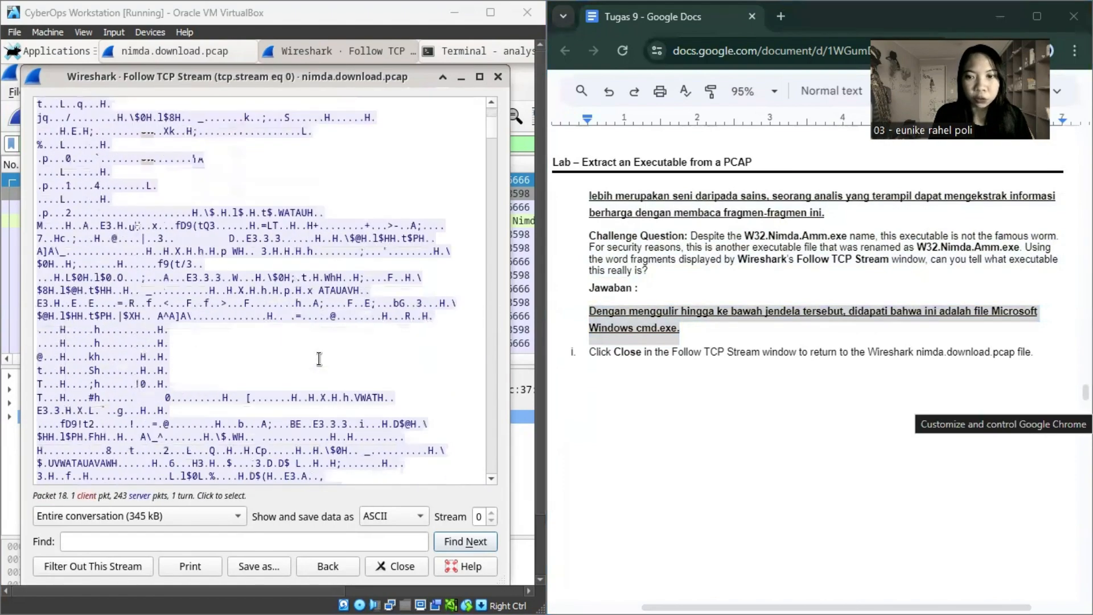
{"action": "scroll", "coordinate": [319, 359], "scroll_direction": "down", "scroll_amount": 15}
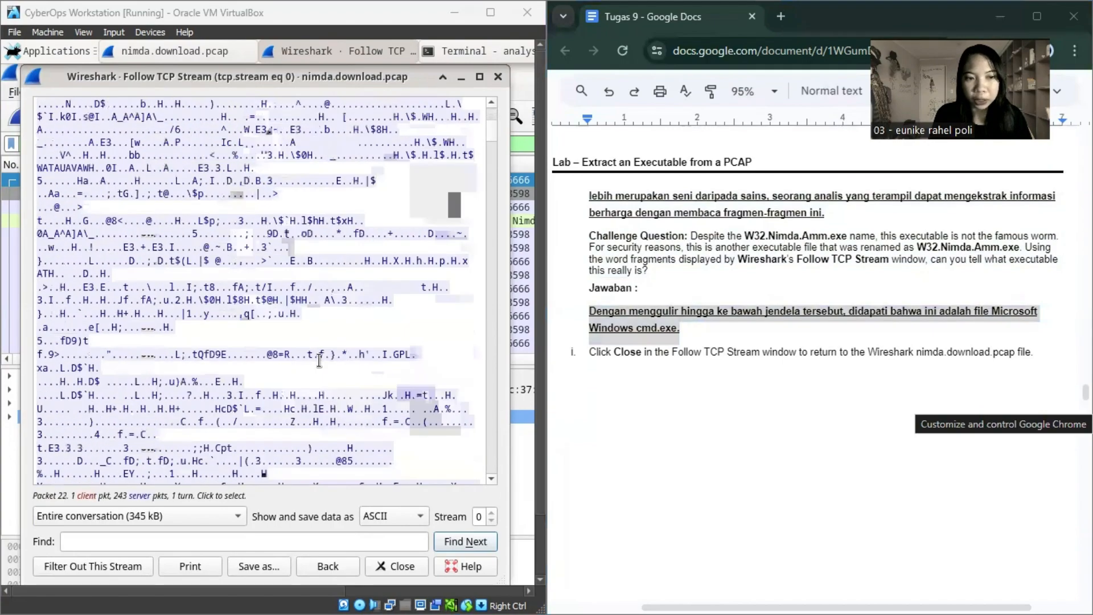
{"action": "scroll", "coordinate": [319, 370], "scroll_direction": "down", "scroll_amount": 15}
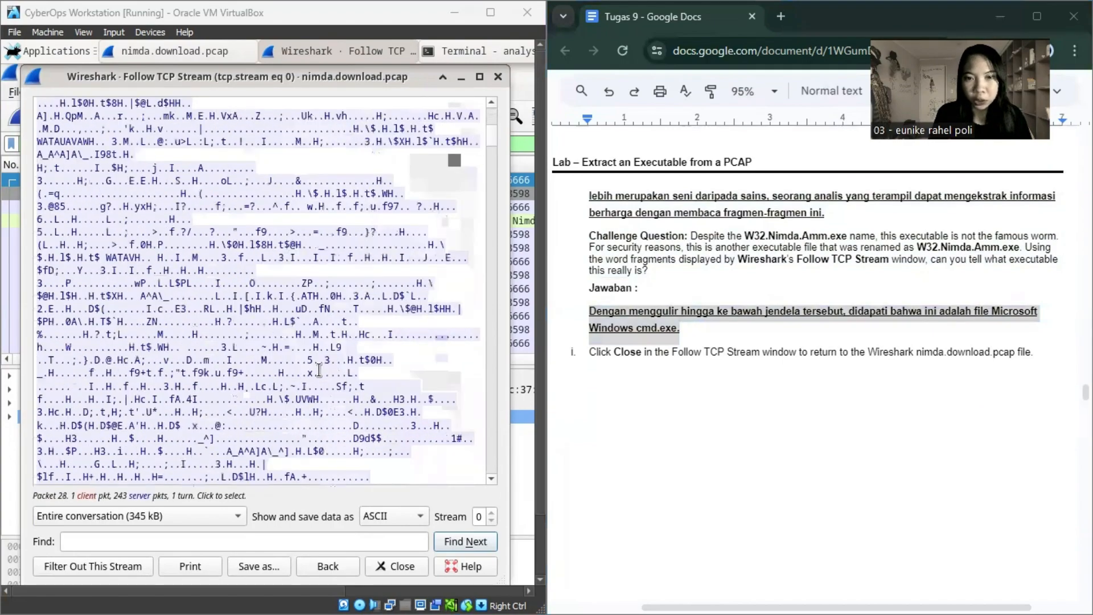
{"action": "scroll", "coordinate": [319, 370], "scroll_direction": "down", "scroll_amount": 15}
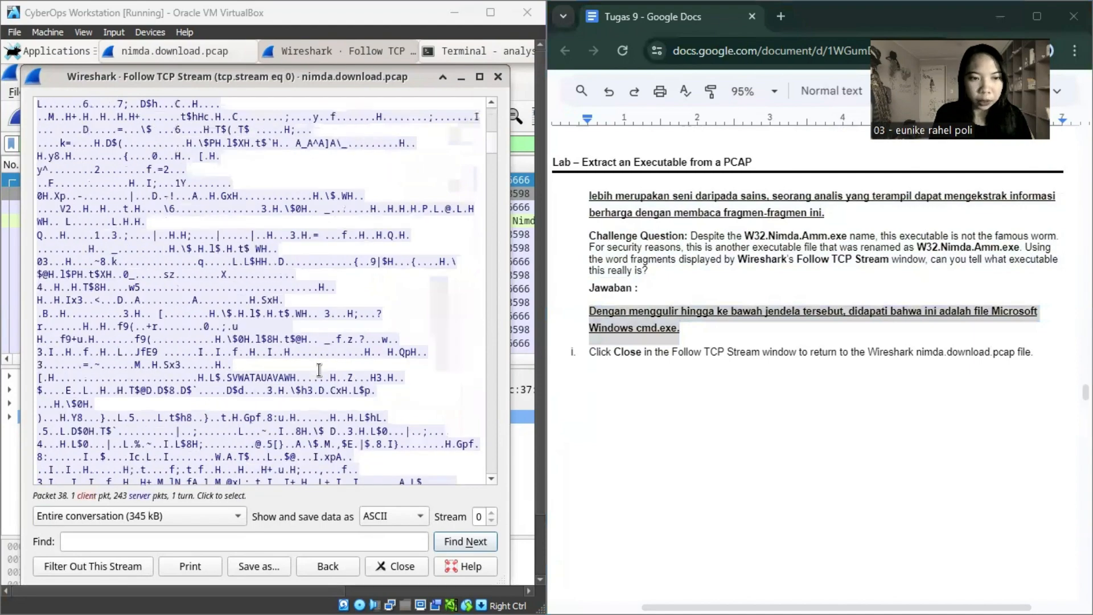
{"action": "scroll", "coordinate": [318, 371], "scroll_direction": "down", "scroll_amount": 8}
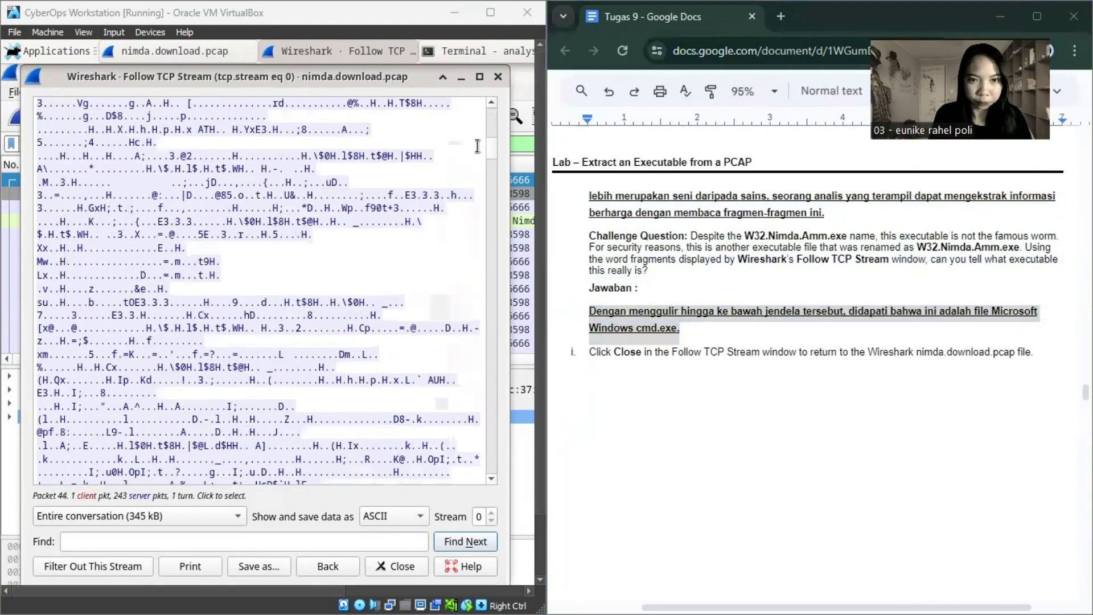
{"action": "scroll", "coordinate": [484, 438], "scroll_direction": "down", "scroll_amount": 15}
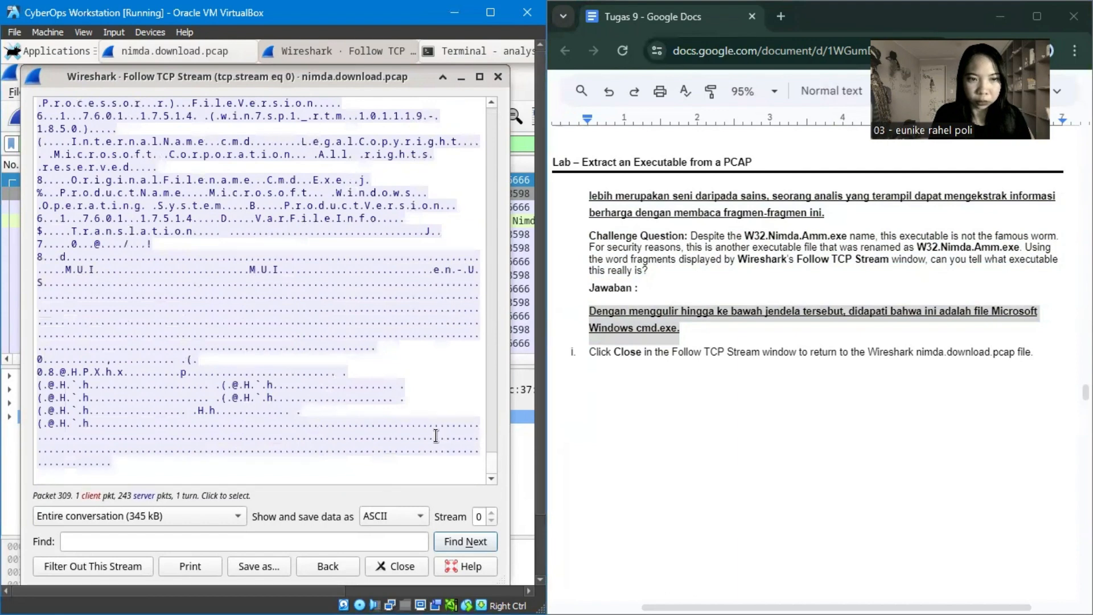
{"action": "scroll", "coordinate": [402, 433], "scroll_direction": "up", "scroll_amount": 5}
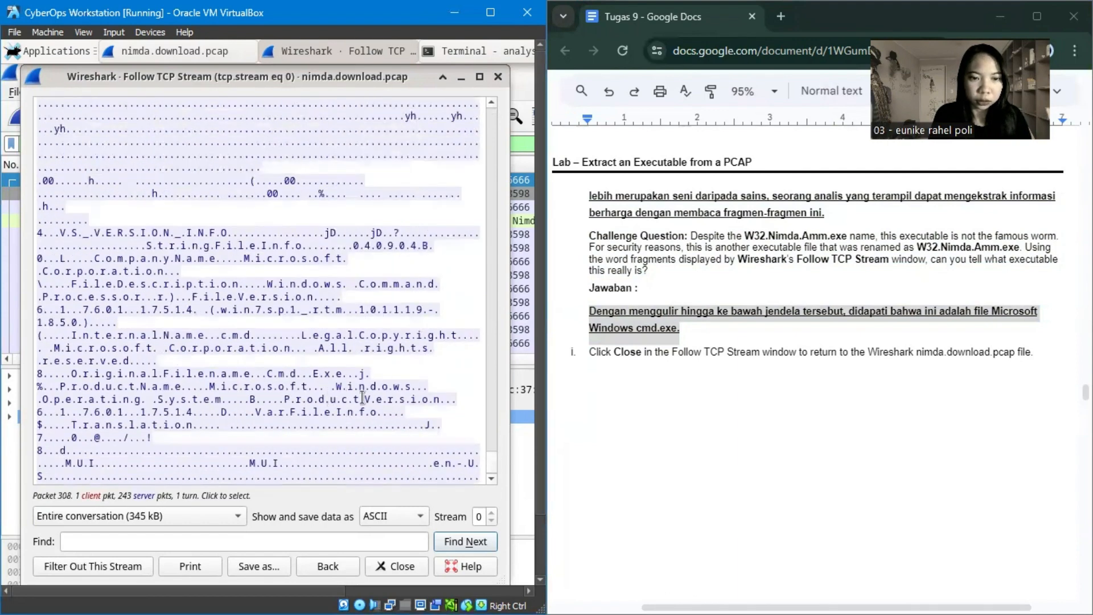
Step: Highlight the product name and internal name strings in the TCP stream's version information, and close the Follow TCP Stream window
{"action": "left_click_drag", "start_coordinate": [422, 387], "coordinate": [121, 389]}
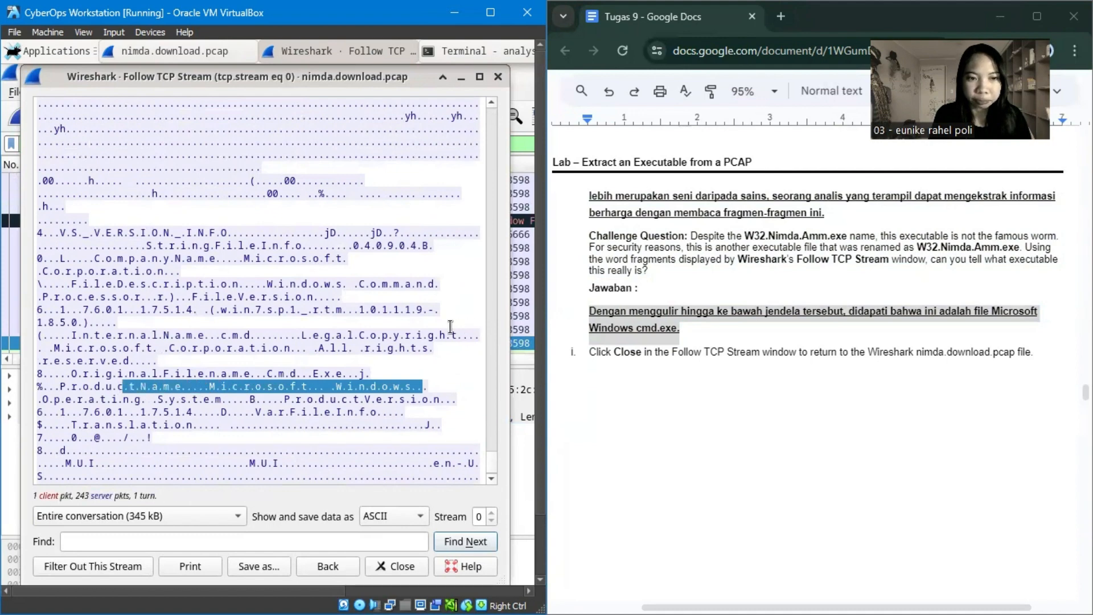
{"action": "left_click_drag", "start_coordinate": [273, 336], "coordinate": [40, 272]}
{"action": "left_click", "coordinate": [328, 212]}
{"action": "scroll", "coordinate": [740, 224], "scroll_direction": "down", "scroll_amount": 3}
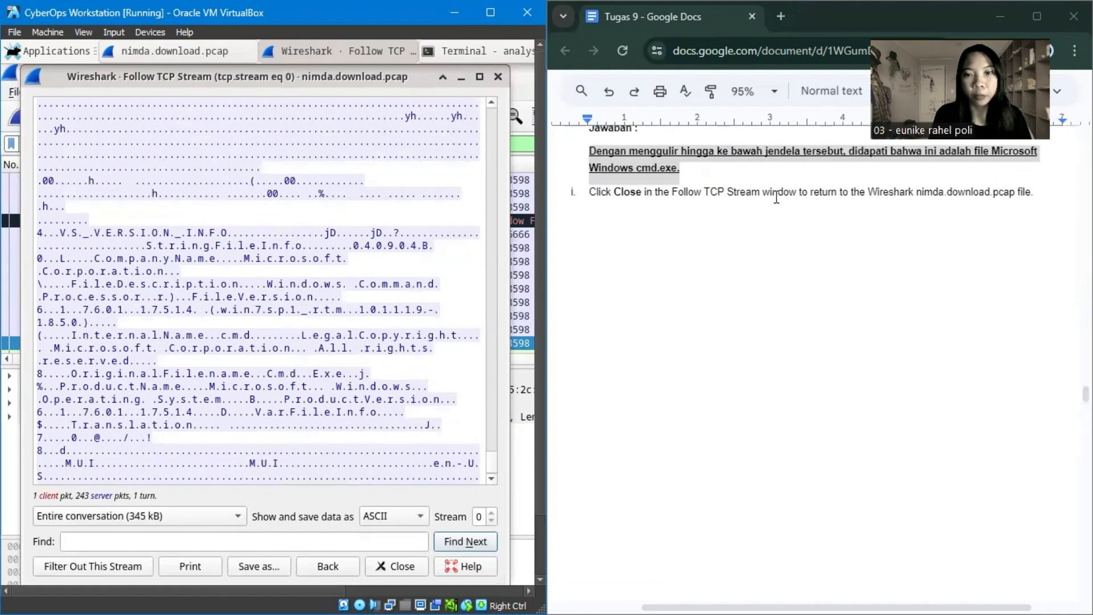
{"action": "left_click", "coordinate": [501, 79]}
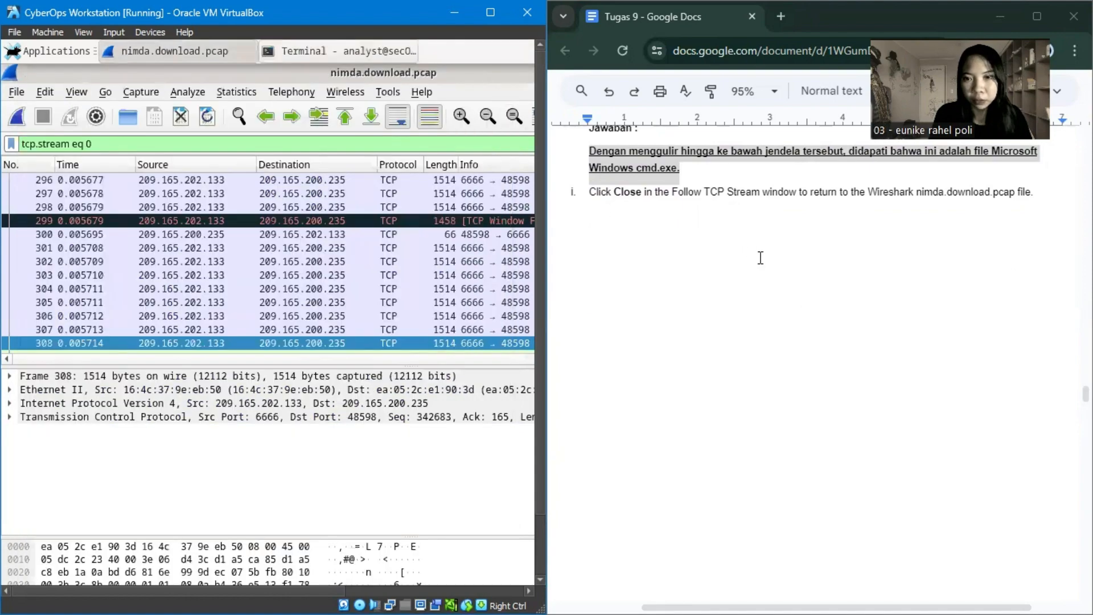
Step: Read the Part 2 section Extract Downloaded Files From PCAPS in the lab document, highlighting its heading, introduction and instruction a
{"action": "scroll", "coordinate": [764, 272], "scroll_direction": "down", "scroll_amount": 10}
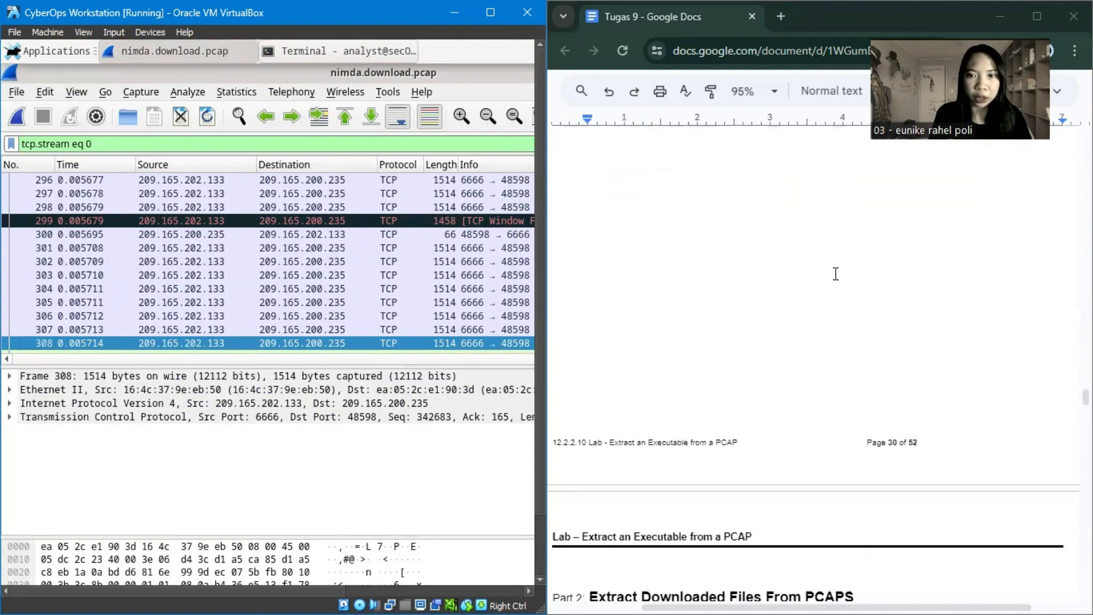
{"action": "scroll", "coordinate": [836, 274], "scroll_direction": "down", "scroll_amount": 2}
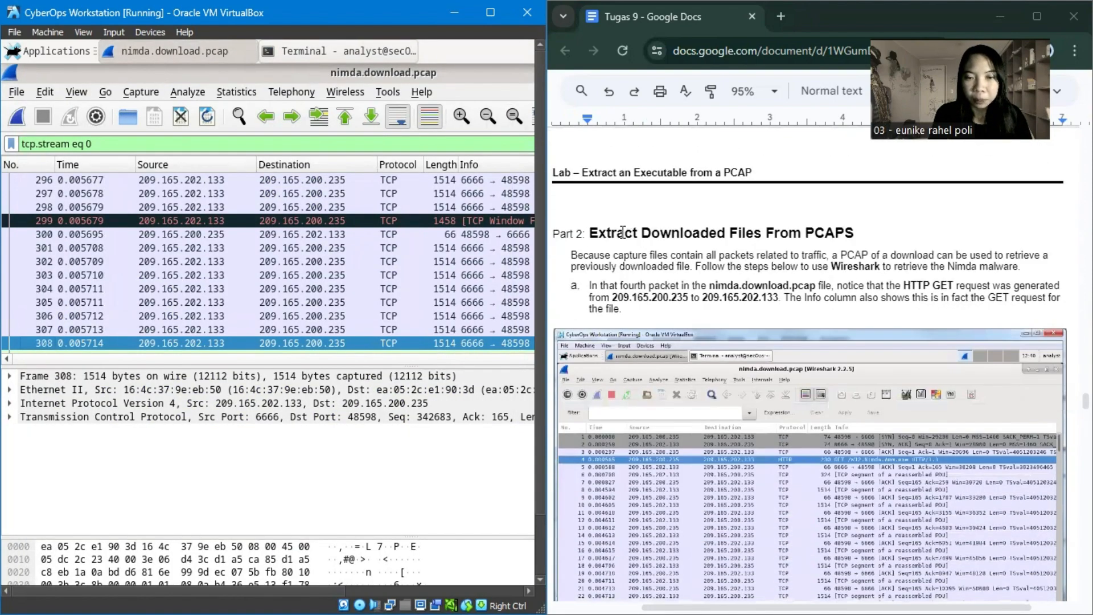
{"action": "left_click_drag", "start_coordinate": [868, 238], "coordinate": [569, 235]}
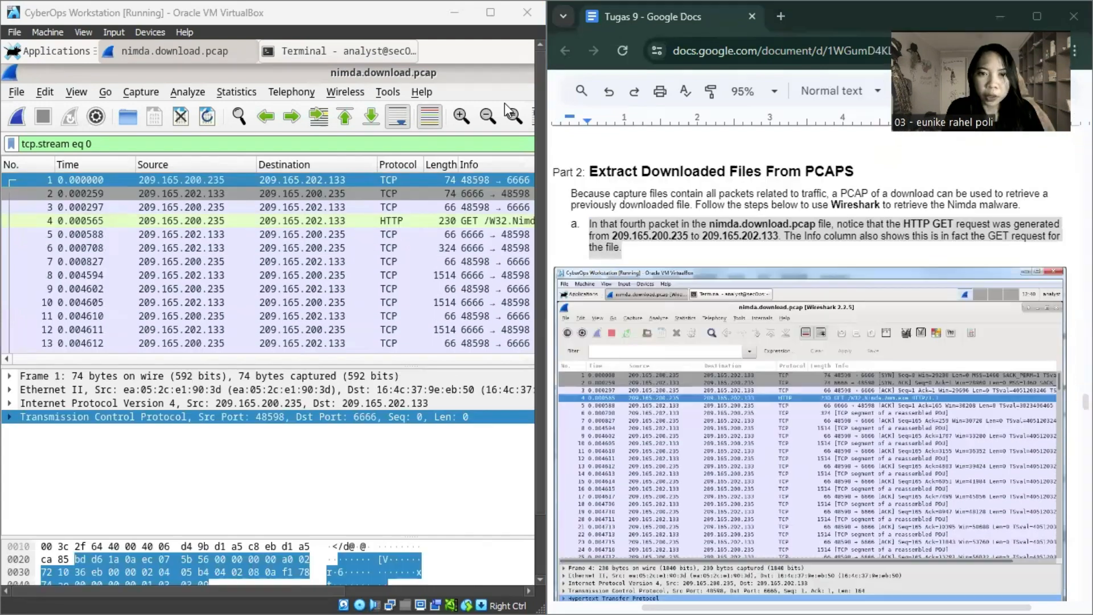
{"action": "left_click_drag", "start_coordinate": [571, 194], "coordinate": [745, 204]}
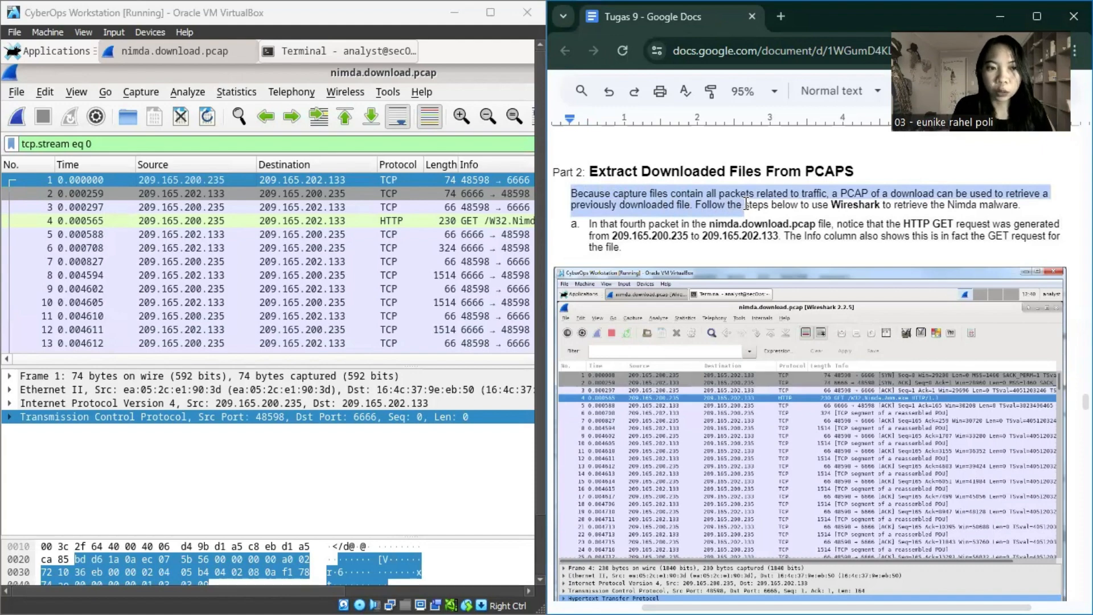
{"action": "left_click_drag", "start_coordinate": [746, 205], "coordinate": [957, 206]}
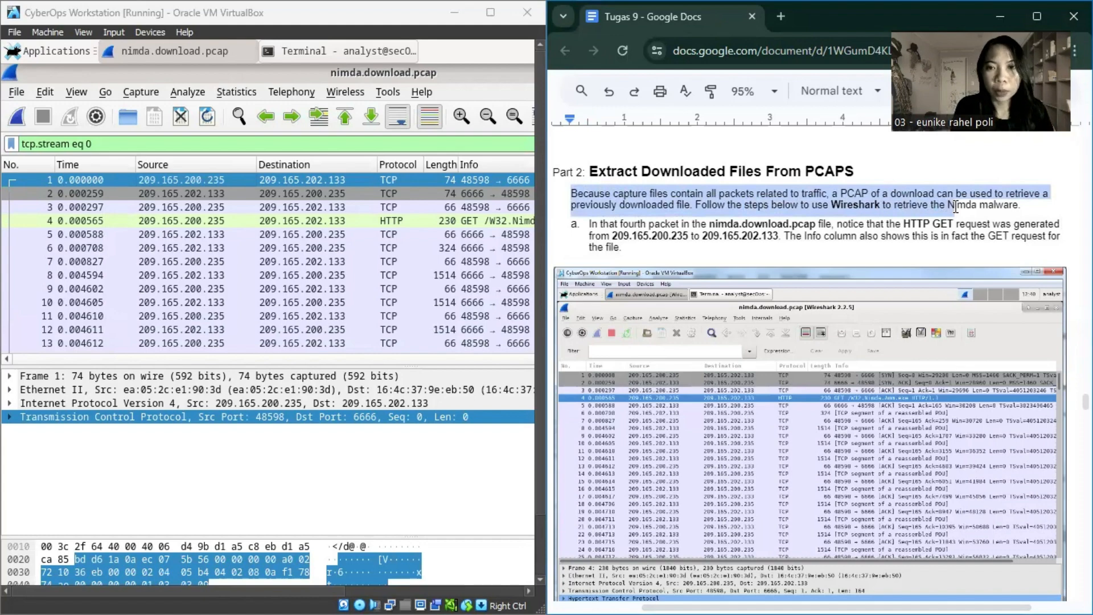
{"action": "left_click_drag", "start_coordinate": [956, 206], "coordinate": [1024, 206]}
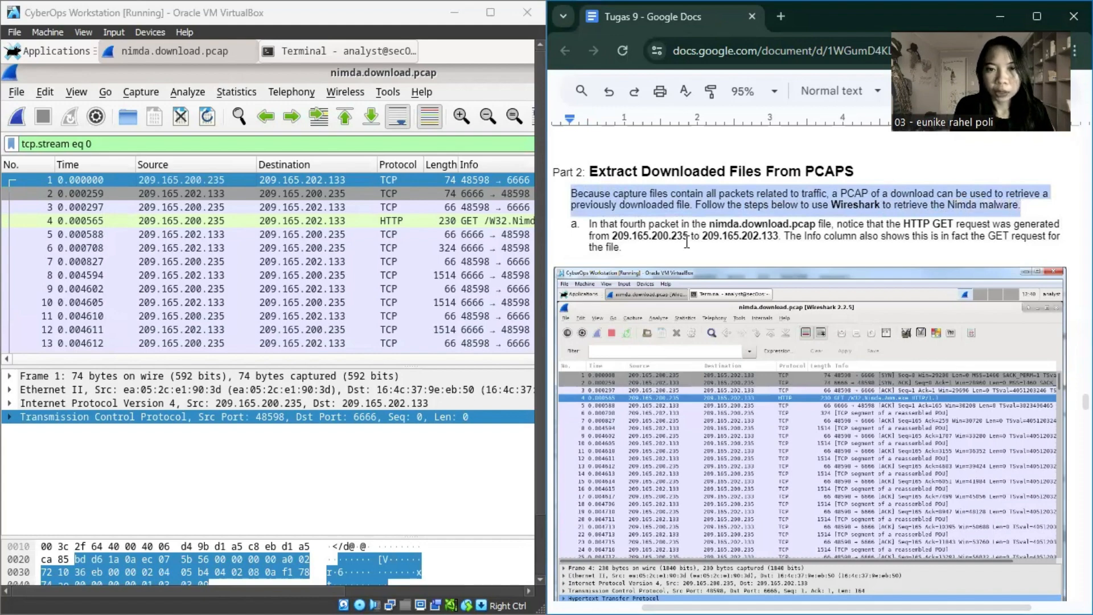
{"action": "left_click_drag", "start_coordinate": [623, 248], "coordinate": [557, 240]}
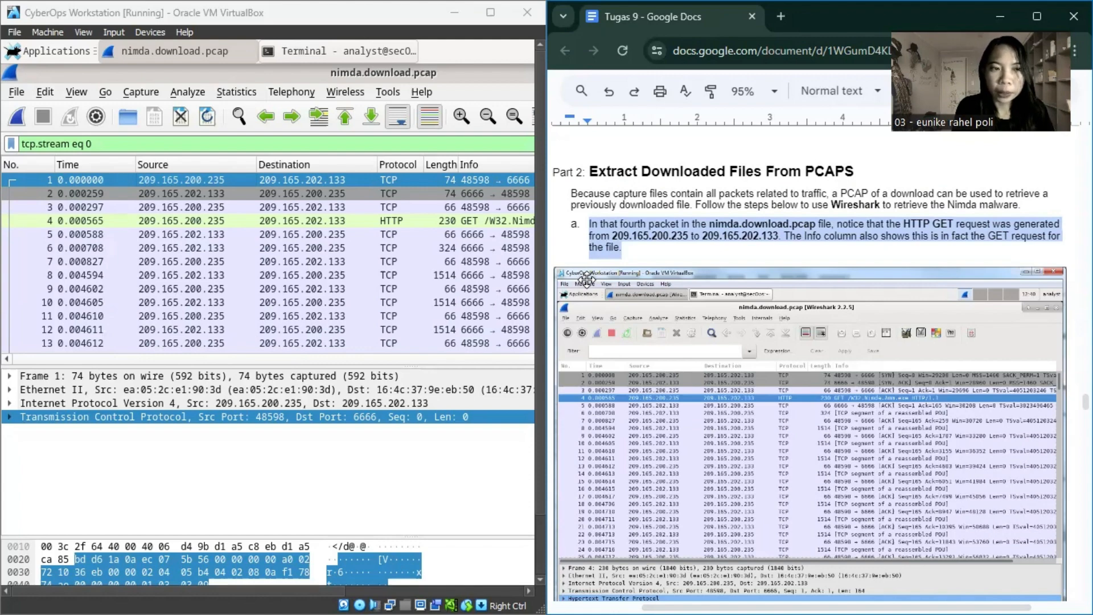
Step: Select the fourth packet, the HTTP GET request, in the nimda.download.pcap packet list and reveal more of its Info column
{"action": "left_click", "coordinate": [340, 66]}
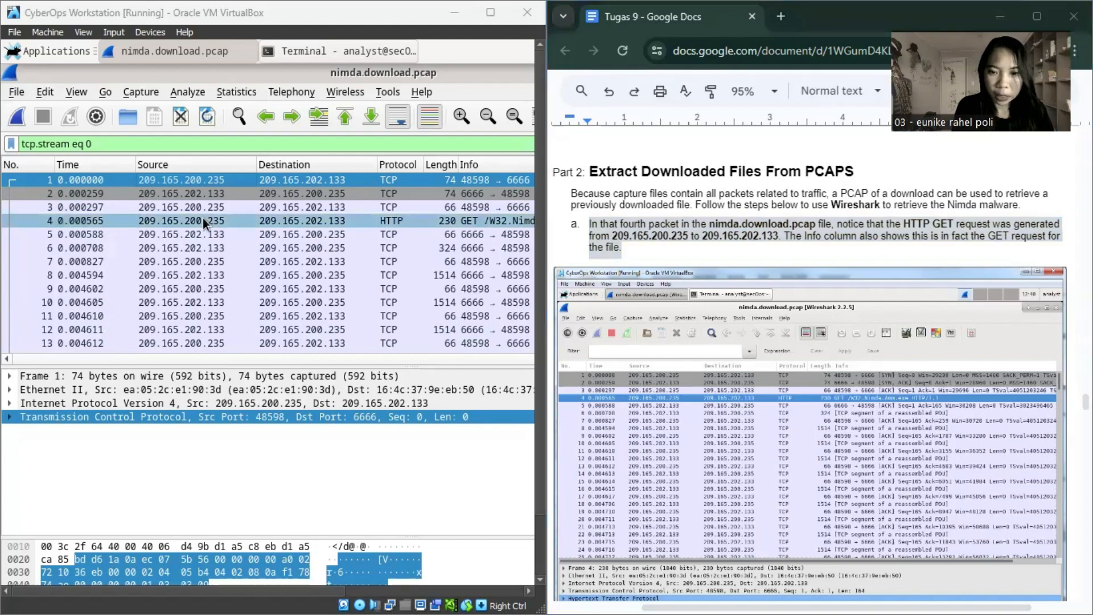
{"action": "left_click", "coordinate": [118, 221]}
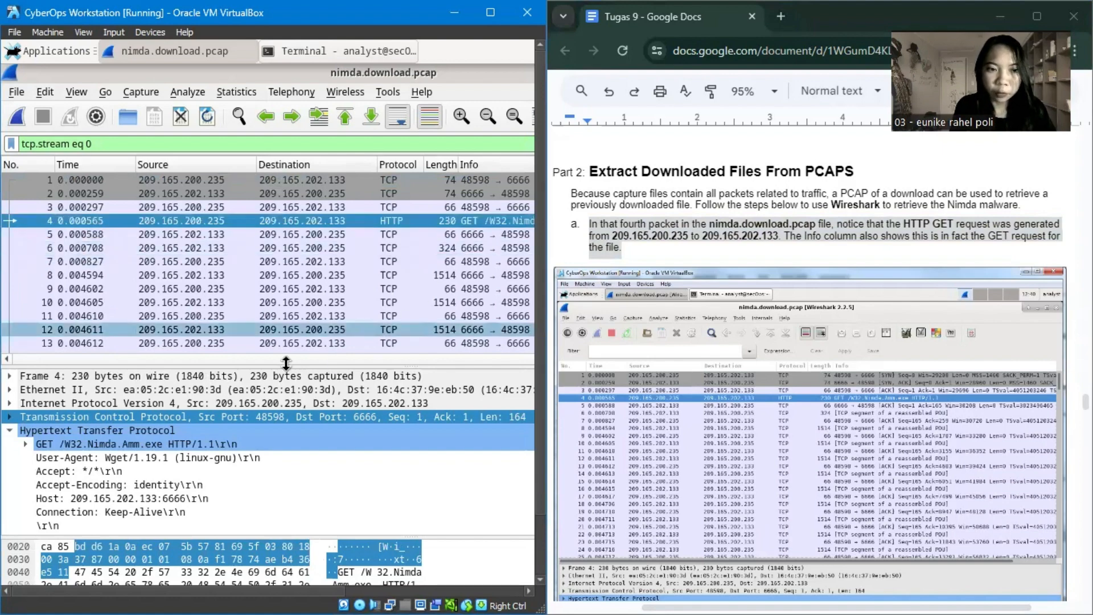
{"action": "scroll", "coordinate": [299, 359], "scroll_direction": "right", "scroll_amount": 2}
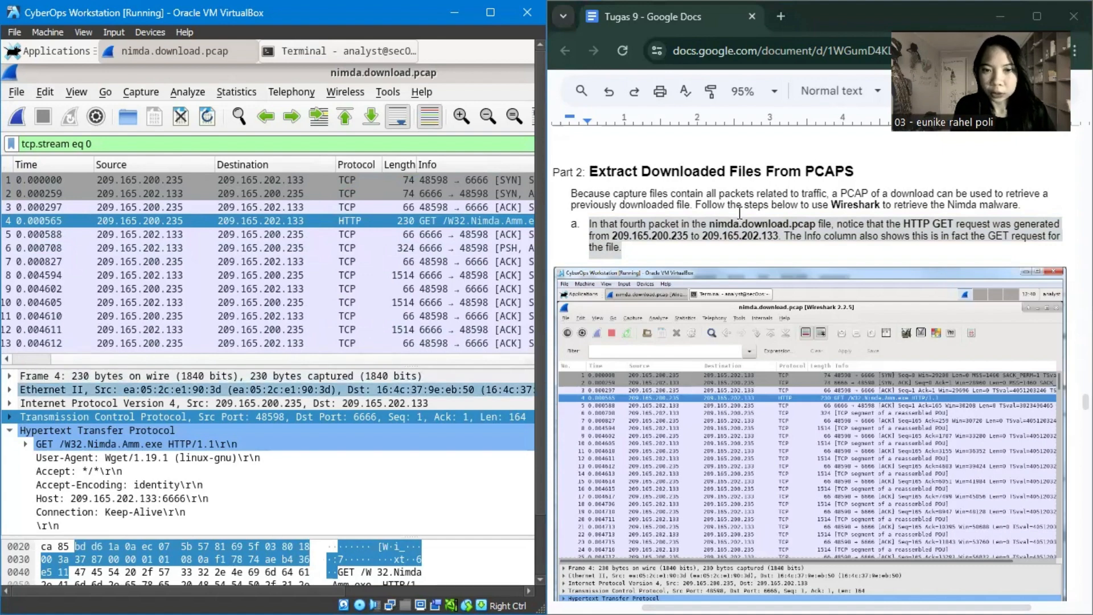
Step: Following lab instruction b, open the exportable HTTP object list for the capture and reposition its window to show the save options
{"action": "scroll", "coordinate": [740, 212], "scroll_direction": "down", "scroll_amount": 7}
{"action": "scroll", "coordinate": [740, 212], "scroll_direction": "down", "scroll_amount": 6}
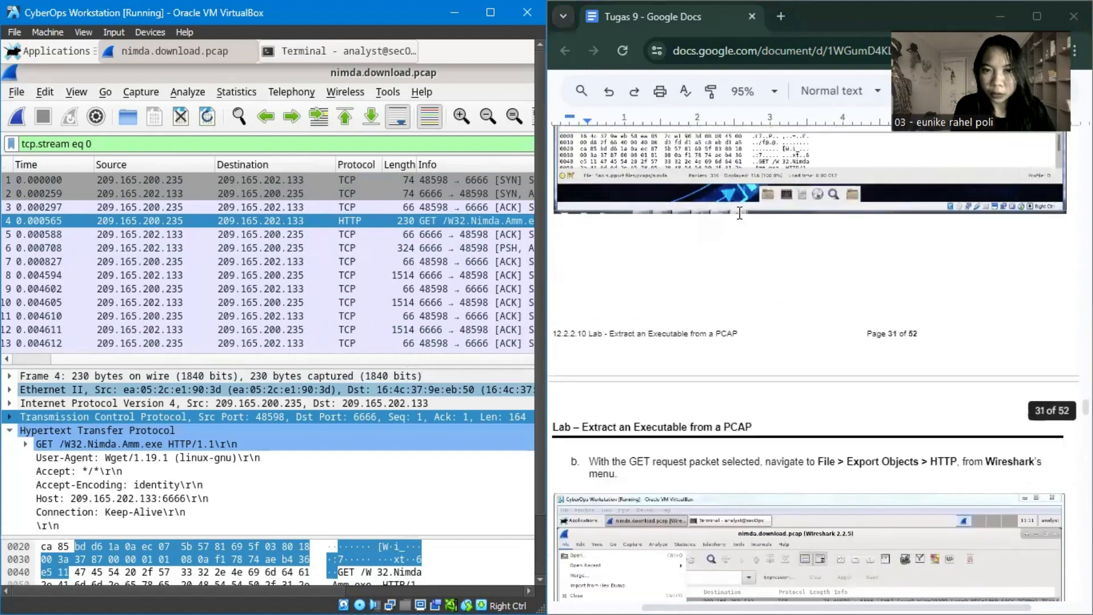
{"action": "scroll", "coordinate": [740, 213], "scroll_direction": "down", "scroll_amount": 1}
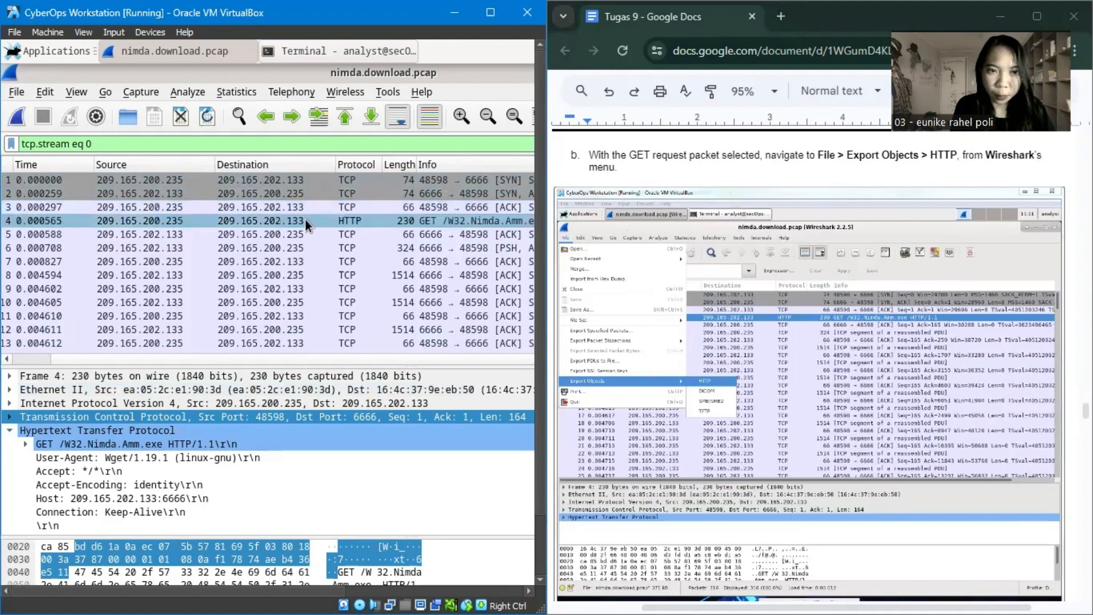
{"action": "left_click", "coordinate": [17, 93]}
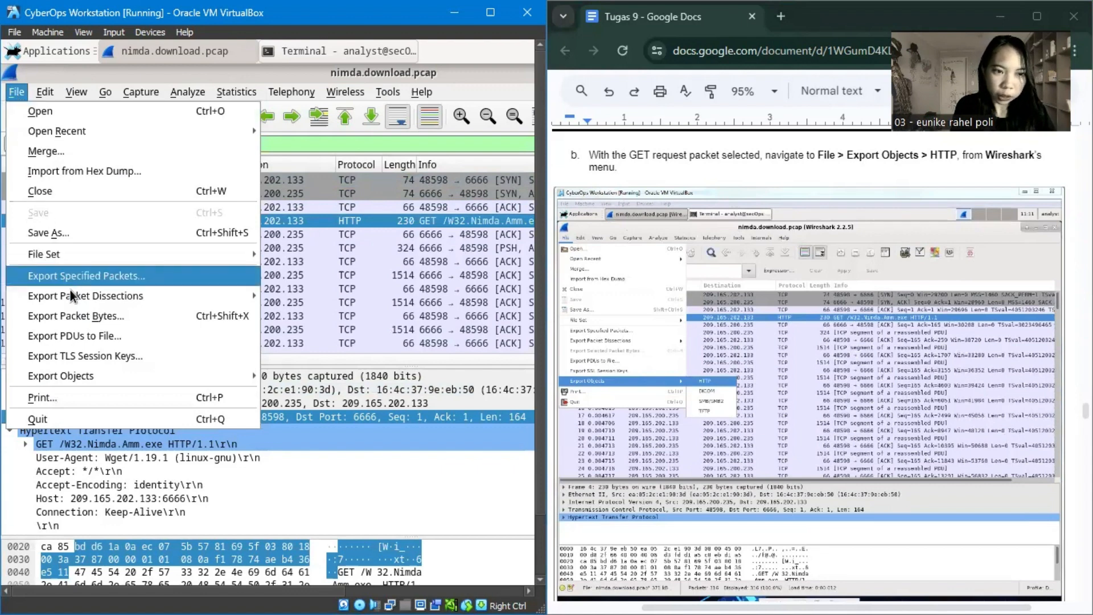
{"action": "mouse_move", "coordinate": [94, 375]}
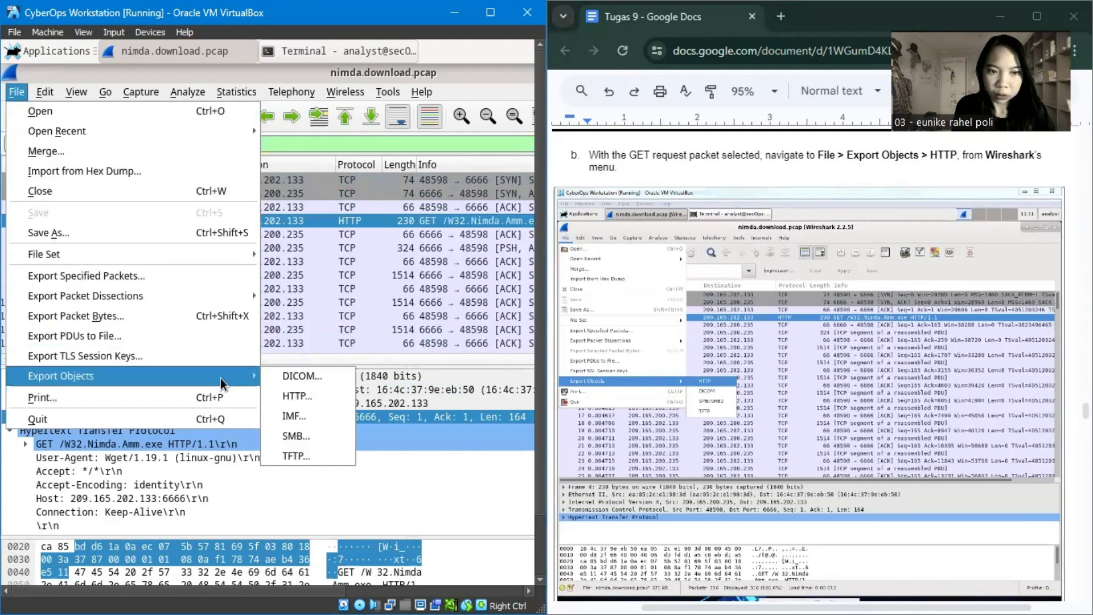
{"action": "left_click", "coordinate": [285, 394]}
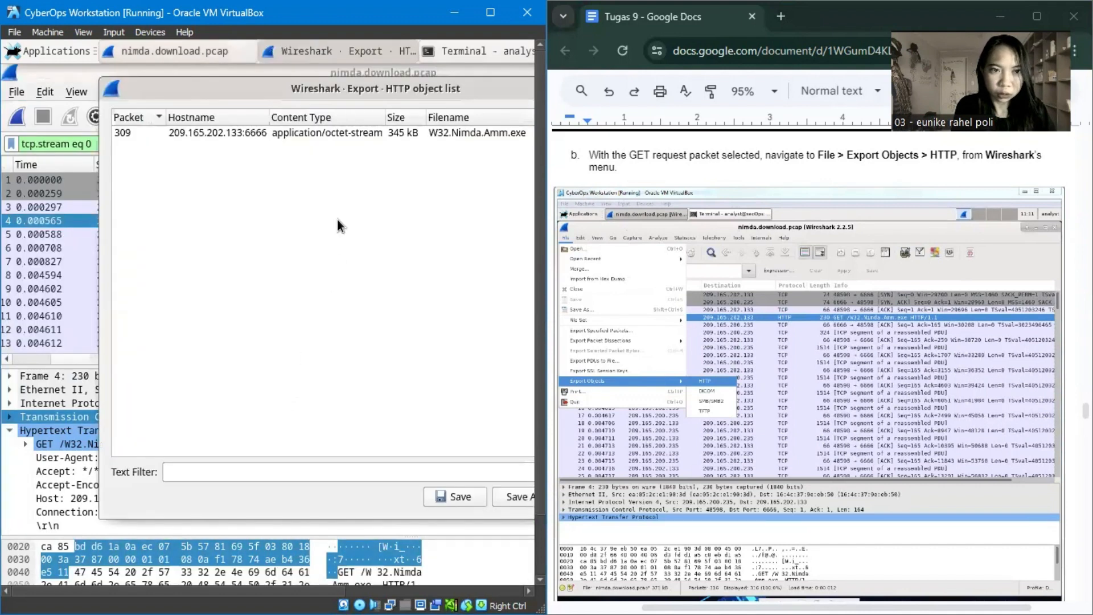
{"action": "left_click_drag", "start_coordinate": [373, 91], "coordinate": [277, 113]}
Step: Check lab instruction c and select W32.Nimda.Amm.exe in the HTTP object list
{"action": "scroll", "coordinate": [762, 192], "scroll_direction": "down", "scroll_amount": 7}
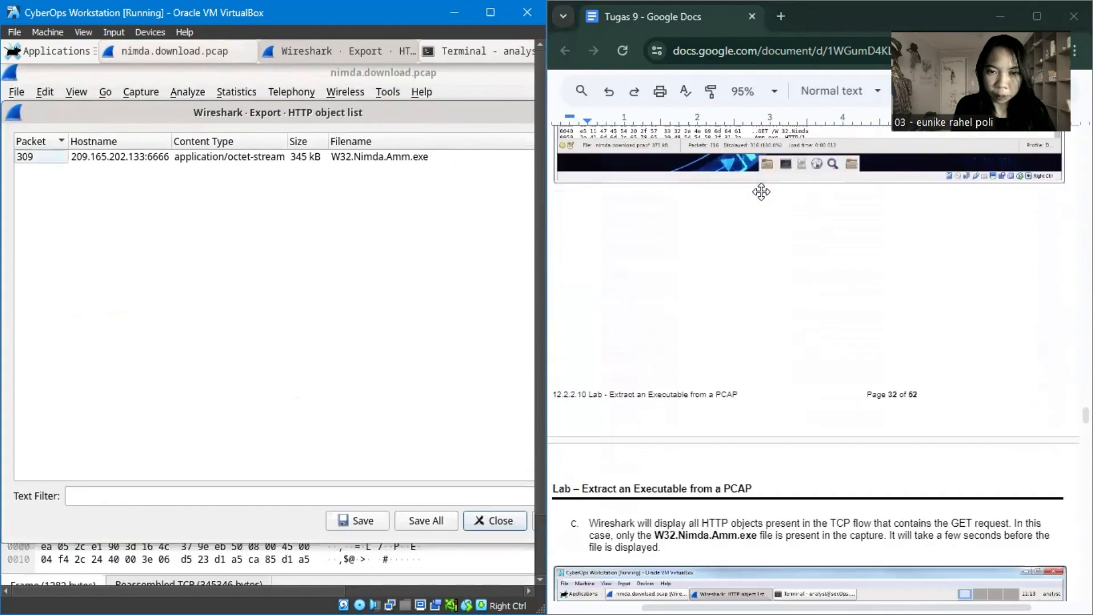
{"action": "scroll", "coordinate": [762, 192], "scroll_direction": "down", "scroll_amount": 6}
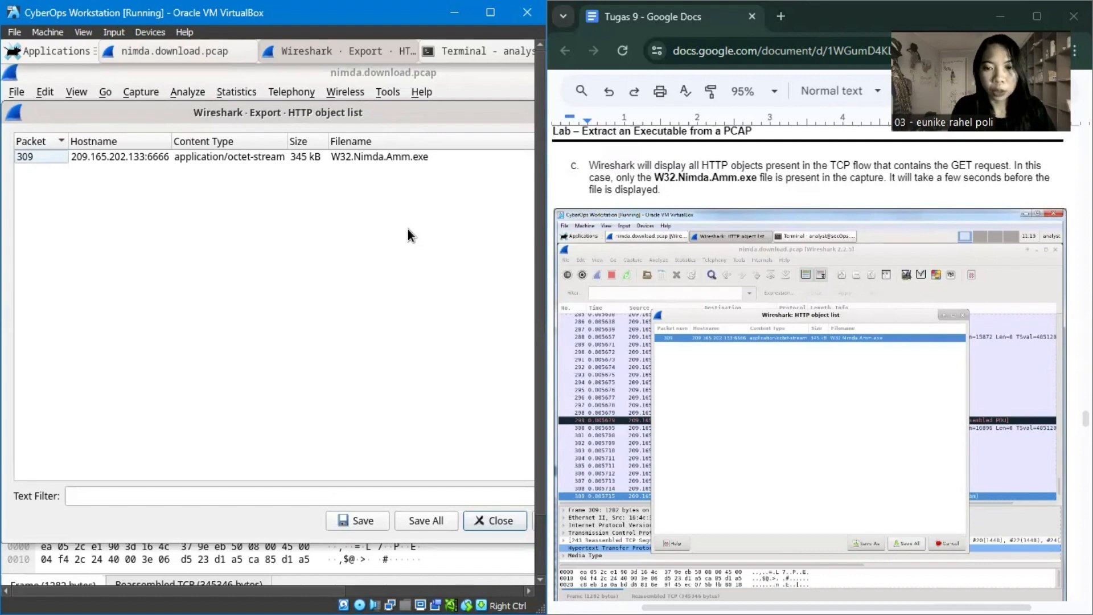
{"action": "left_click", "coordinate": [347, 159]}
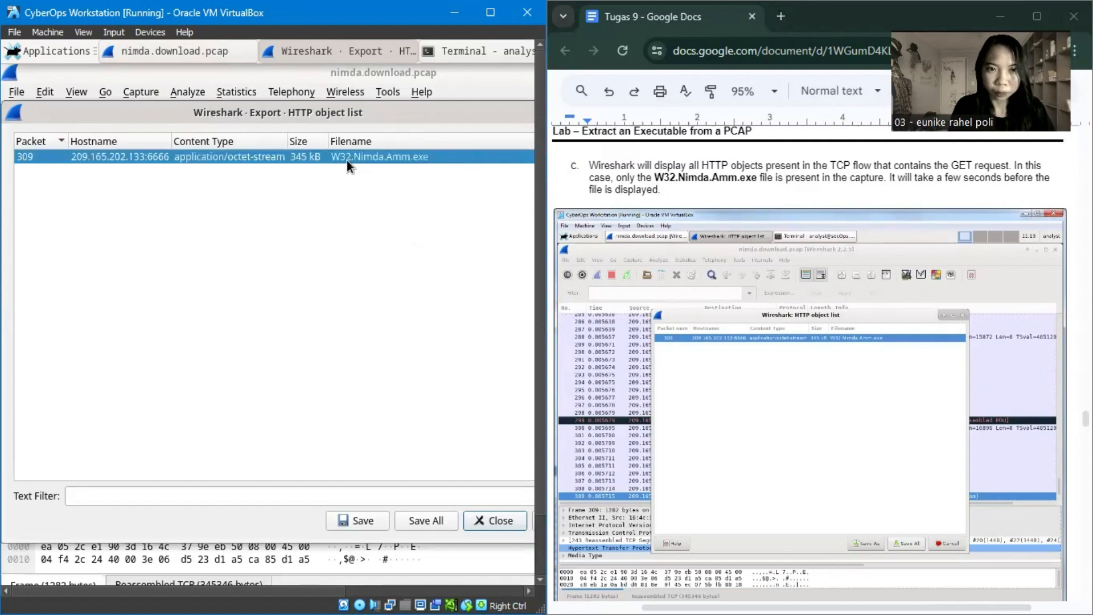
Step: Following lab instructions d and e, save the selected HTTP object as W32.Nimda.Amm.exe in the /home/analyst folder
{"action": "scroll", "coordinate": [756, 217], "scroll_direction": "down", "scroll_amount": 10}
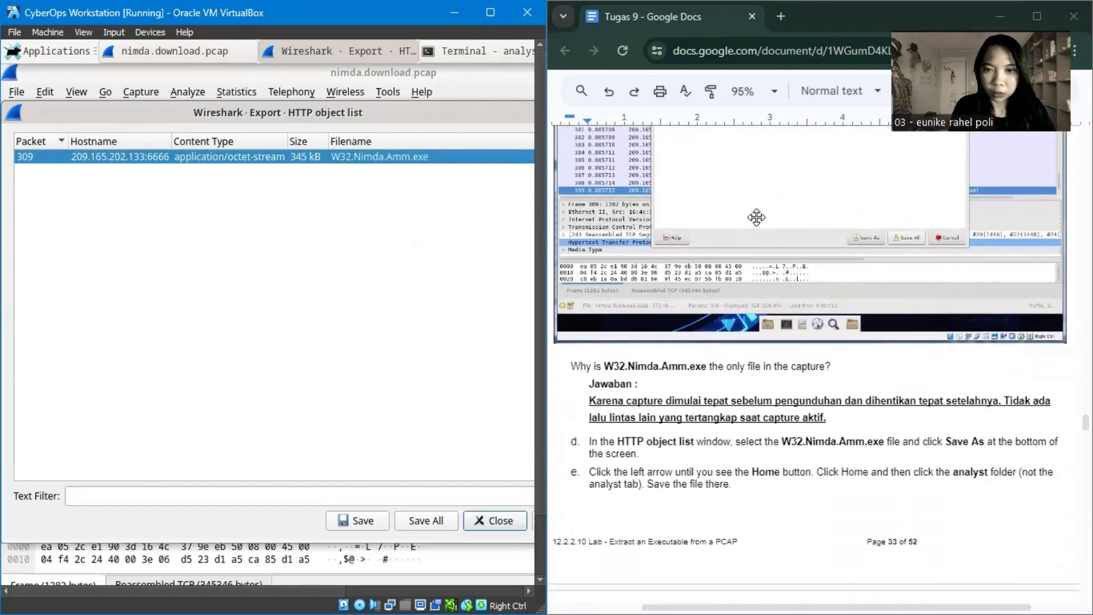
{"action": "scroll", "coordinate": [757, 217], "scroll_direction": "down", "scroll_amount": 3}
{"action": "scroll", "coordinate": [757, 227], "scroll_direction": "up", "scroll_amount": 4}
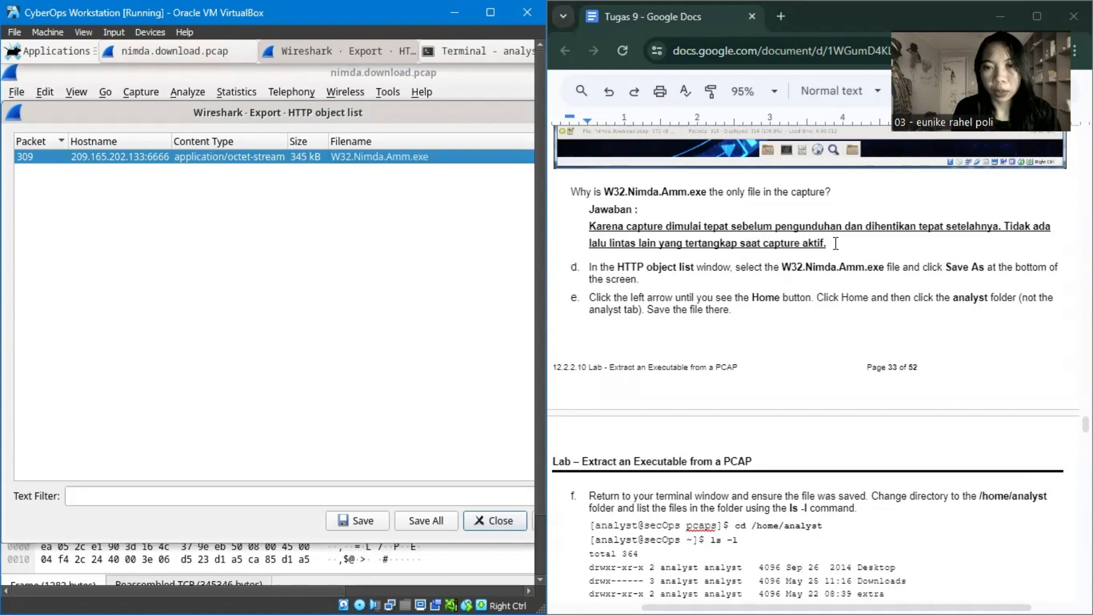
{"action": "scroll", "coordinate": [835, 243], "scroll_direction": "down", "scroll_amount": 1}
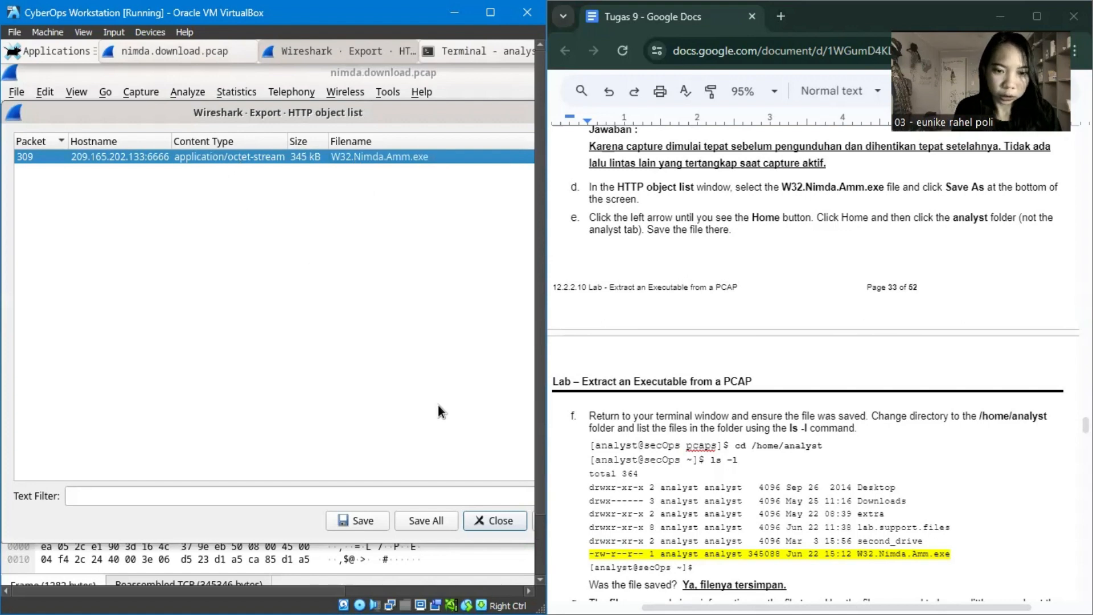
{"action": "left_click", "coordinate": [366, 522]}
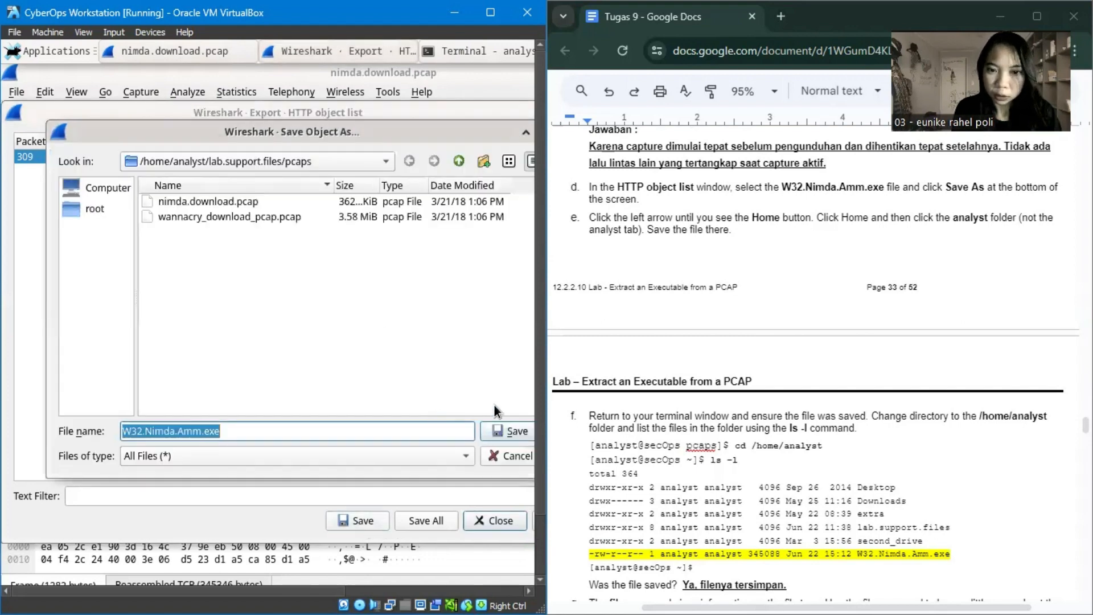
{"action": "left_click_drag", "start_coordinate": [422, 132], "coordinate": [402, 122]}
{"action": "scroll", "coordinate": [781, 216], "scroll_direction": "down", "scroll_amount": 3}
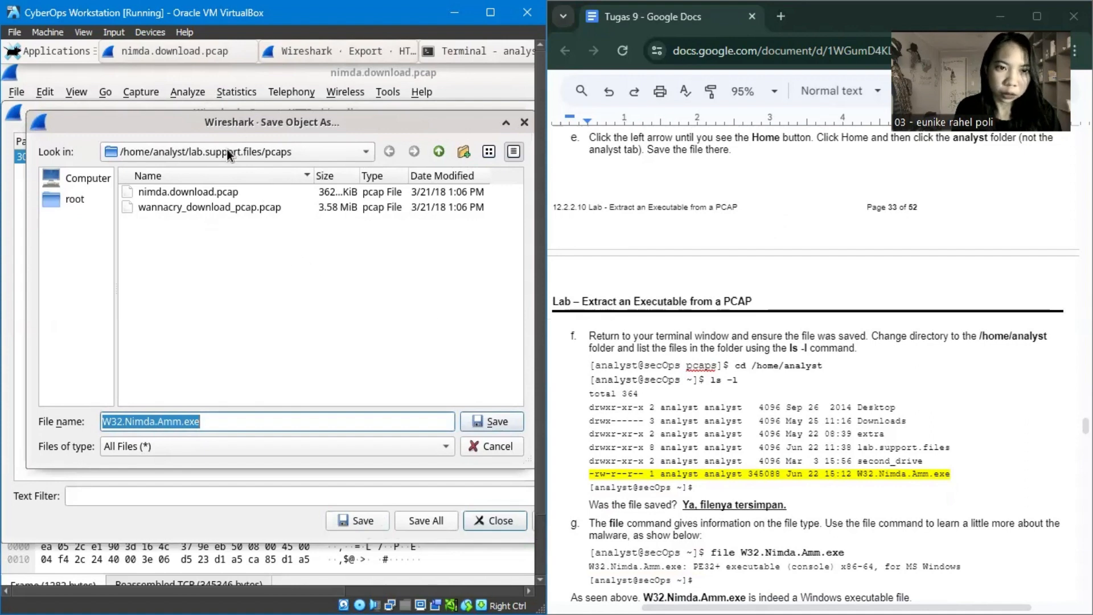
{"action": "left_click", "coordinate": [183, 151]}
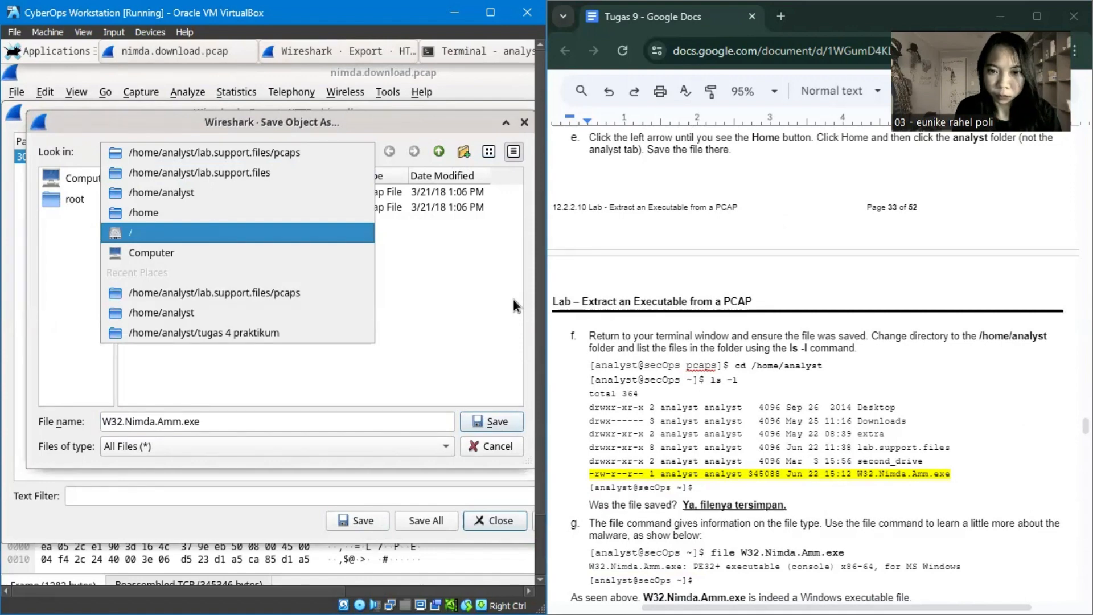
{"action": "left_click", "coordinate": [204, 193]}
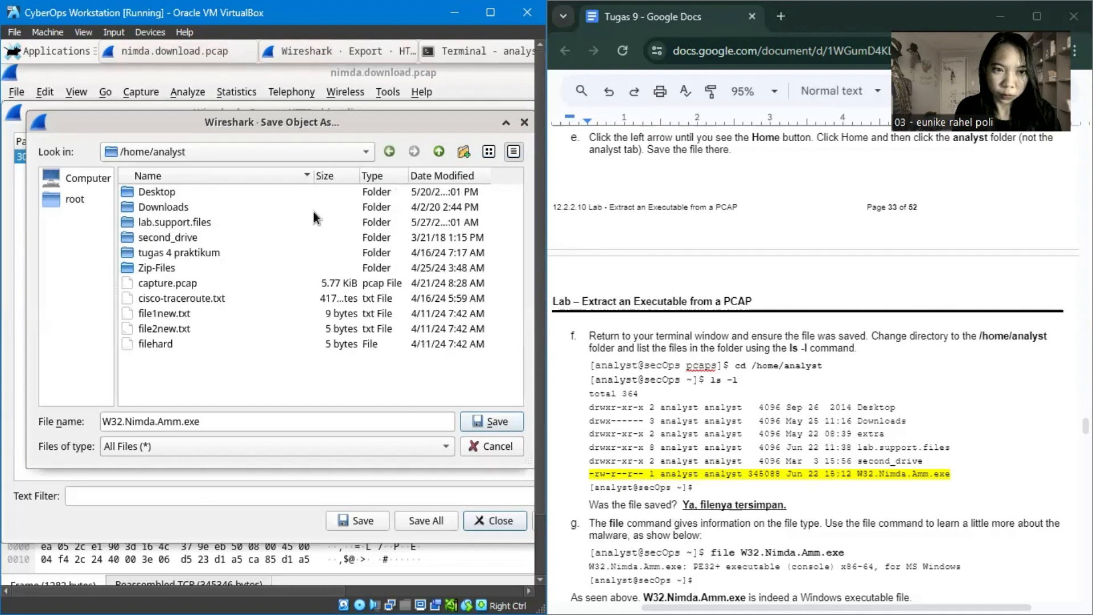
{"action": "left_click", "coordinate": [498, 423]}
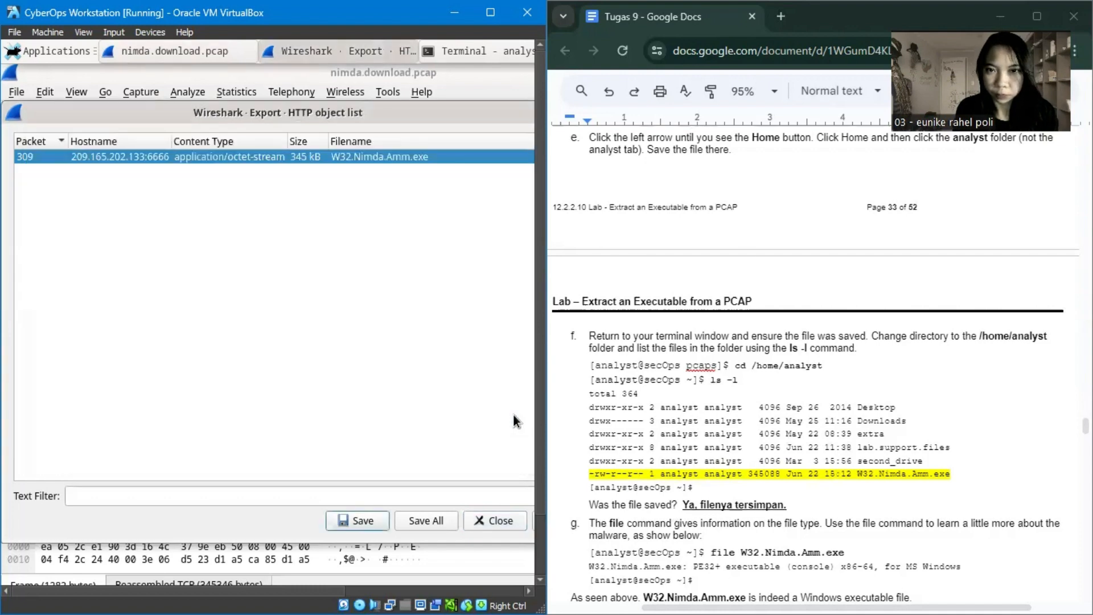
Step: Following lab instruction f, return to the terminal window and open a new tab in it
{"action": "scroll", "coordinate": [745, 211], "scroll_direction": "down", "scroll_amount": 3}
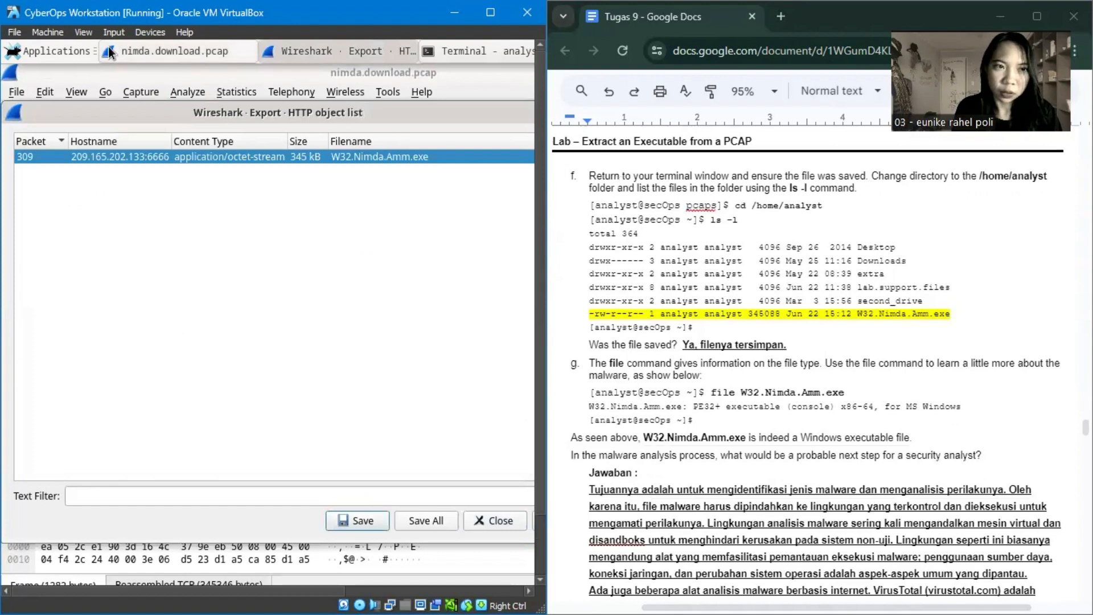
{"action": "left_click", "coordinate": [459, 51]}
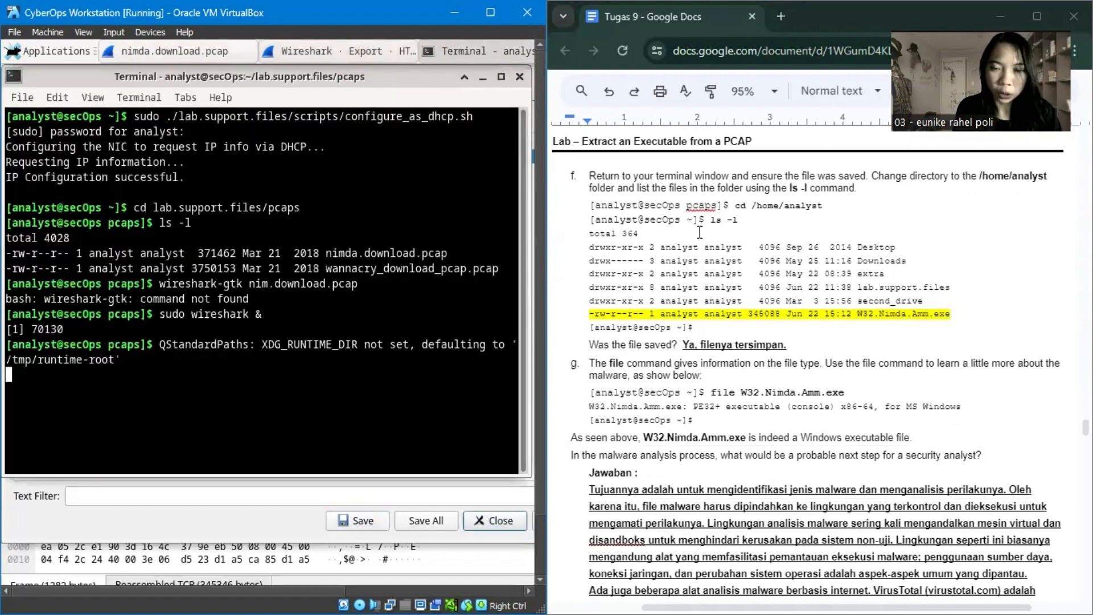
{"action": "scroll", "coordinate": [740, 230], "scroll_direction": "down", "scroll_amount": 2}
{"action": "scroll", "coordinate": [740, 230], "scroll_direction": "up", "scroll_amount": 2}
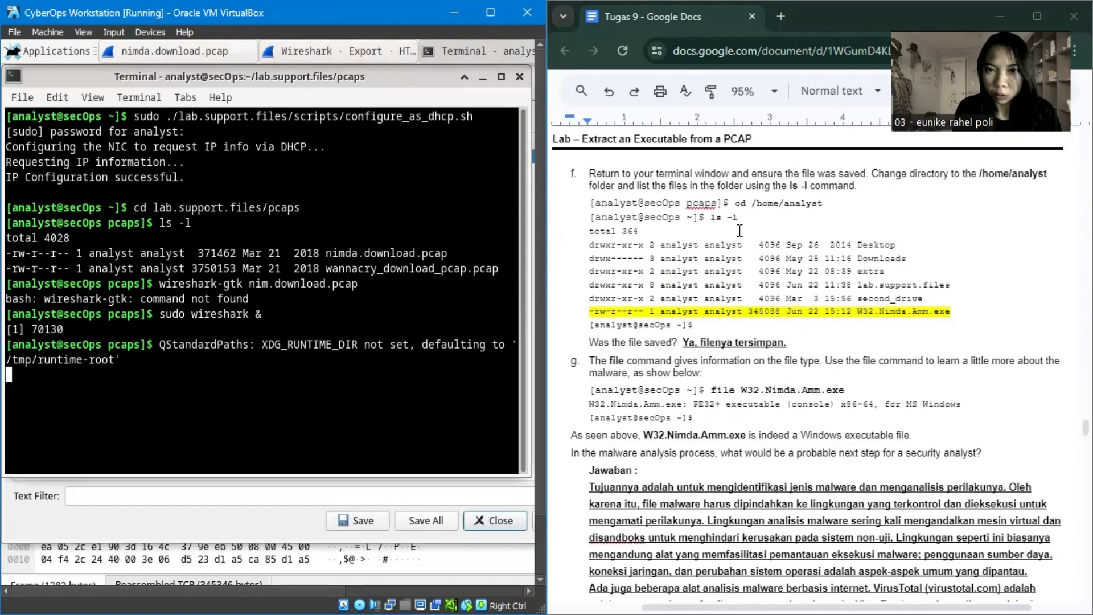
{"action": "left_click", "coordinate": [29, 98]}
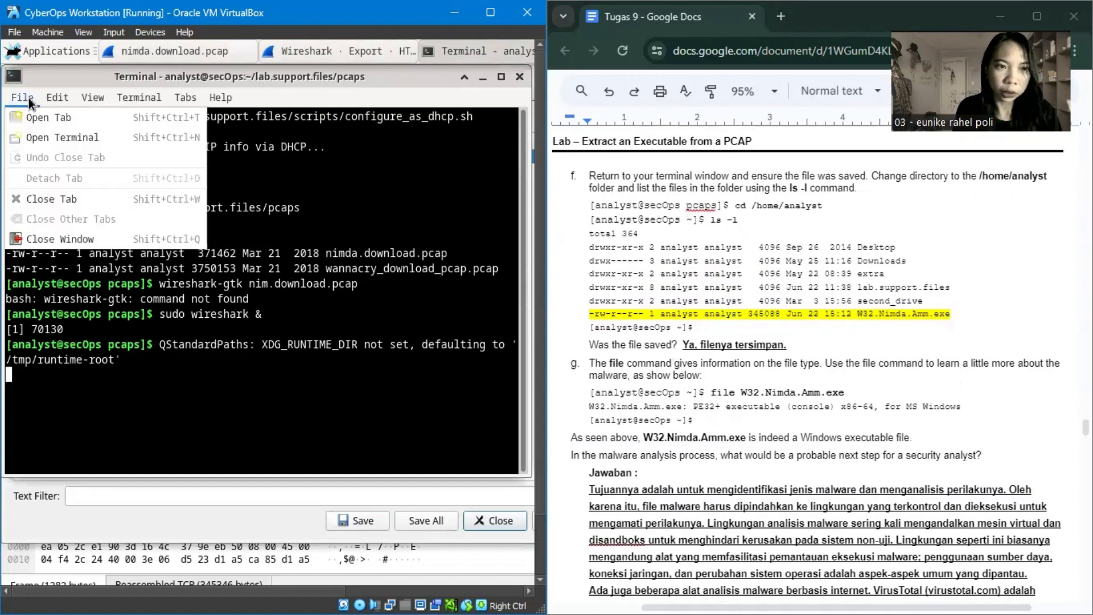
{"action": "left_click", "coordinate": [39, 117]}
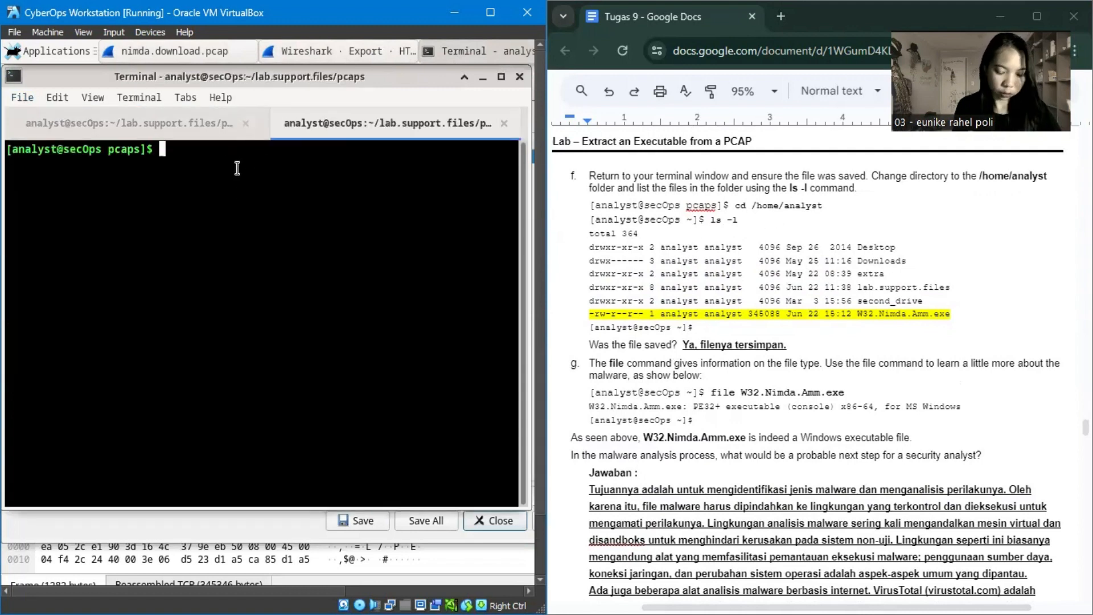
Step: Change the terminal's working directory to /home/analyst with the cd command
{"action": "type", "text": "cd"}
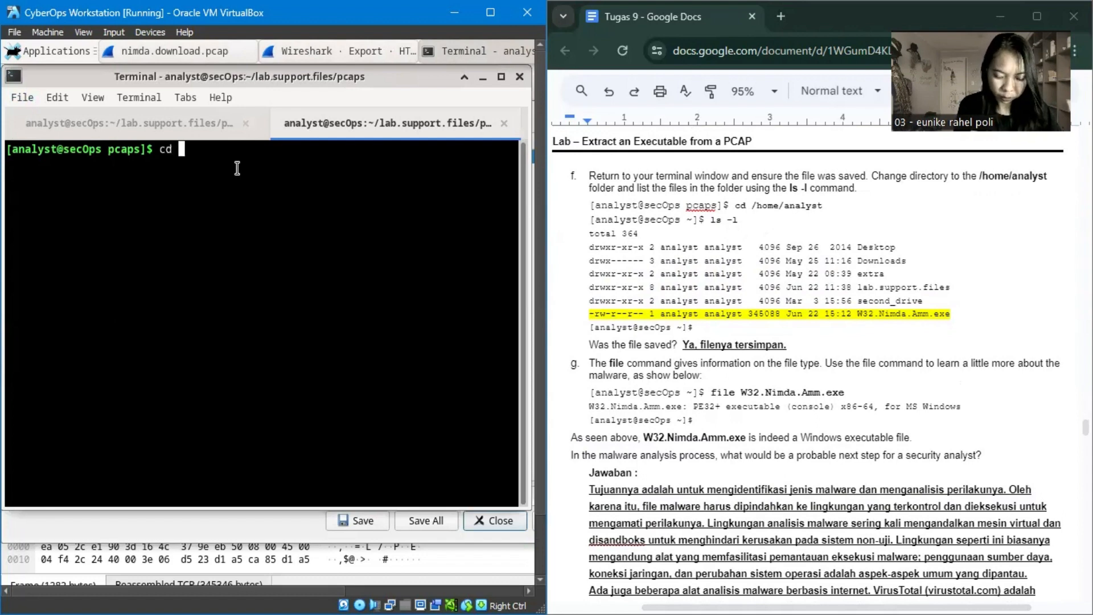
{"action": "type", "text": " /hom,e"}
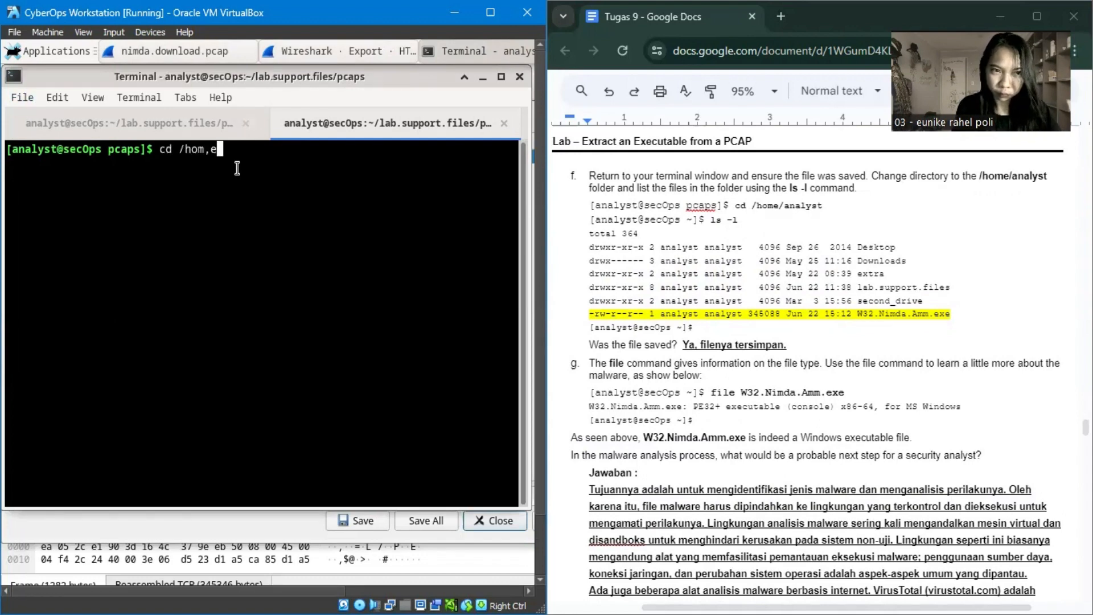
{"action": "key", "text": "BackSpace"}
{"action": "key", "text": "BackSpace"}
{"action": "type", "text": "e"}
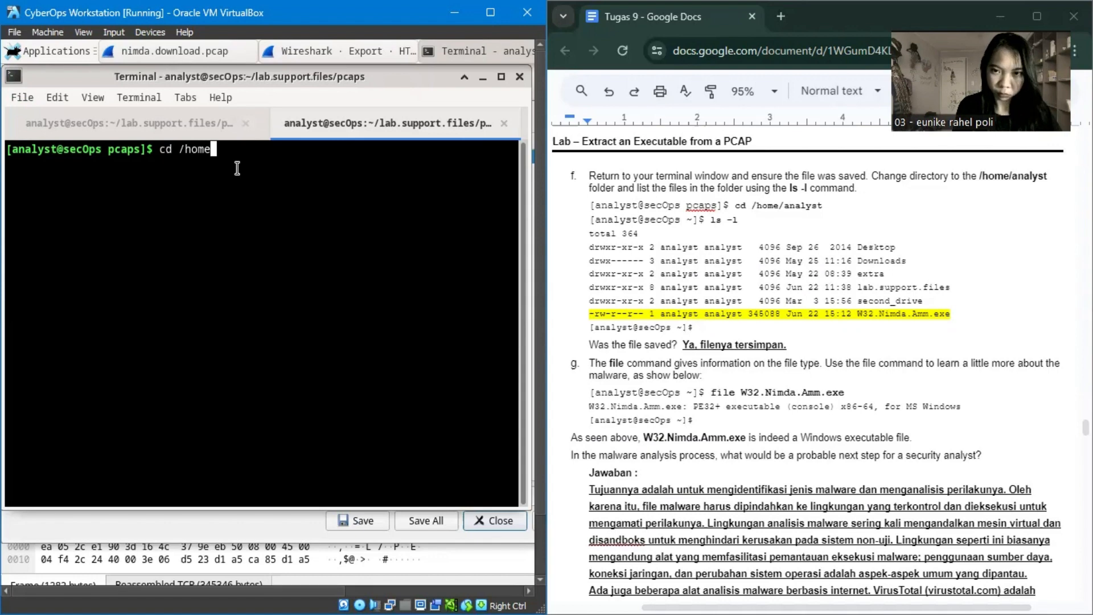
{"action": "type", "text": "/analyst"}
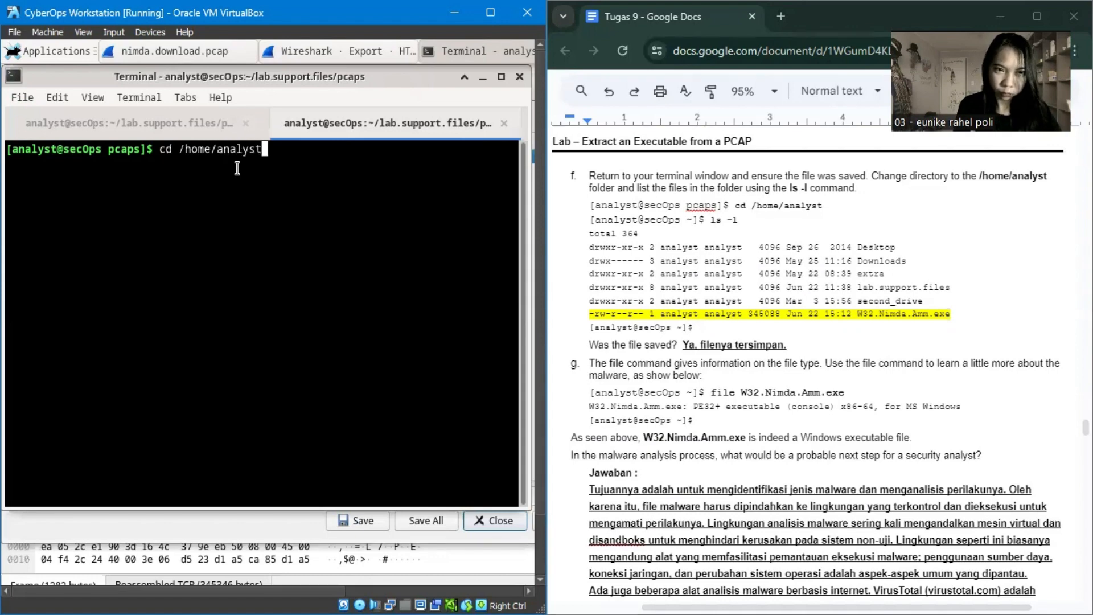
{"action": "key", "text": "Return"}
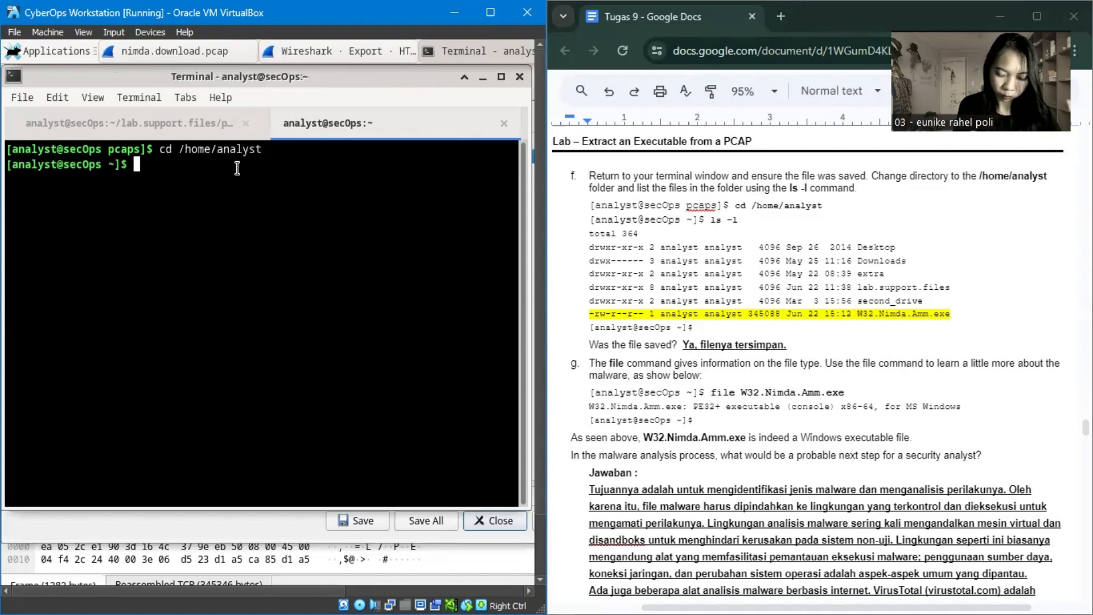
Step: List the folder's files with ls -l and highlight the W32.Nimda.Amm.exe entry in the listing
{"action": "type", "text": "ls -l"}
{"action": "key", "text": "Return"}
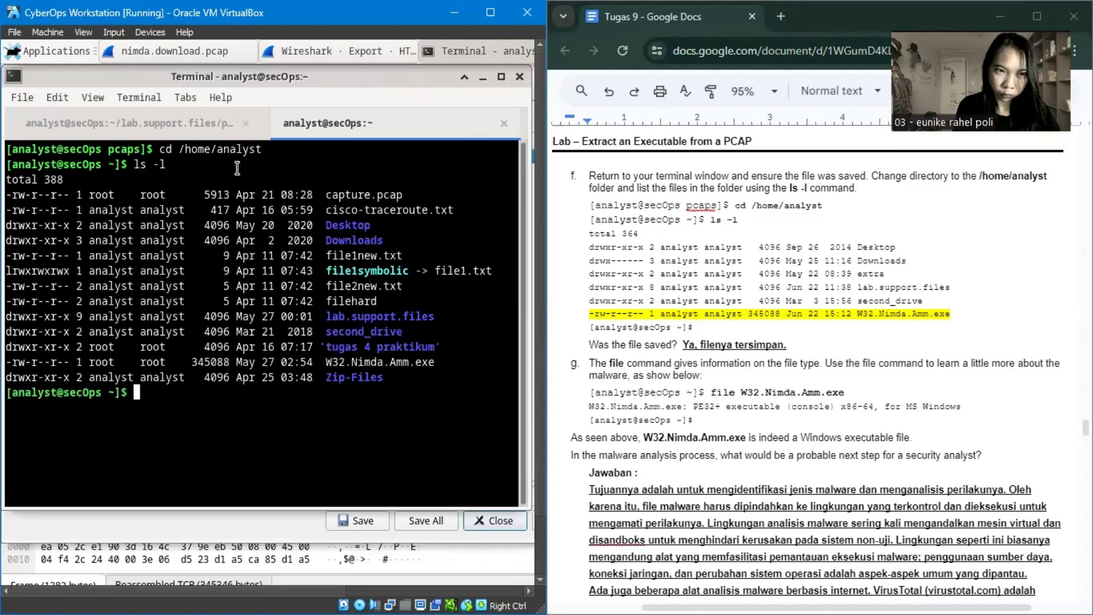
{"action": "scroll", "coordinate": [624, 221], "scroll_direction": "down", "scroll_amount": 3}
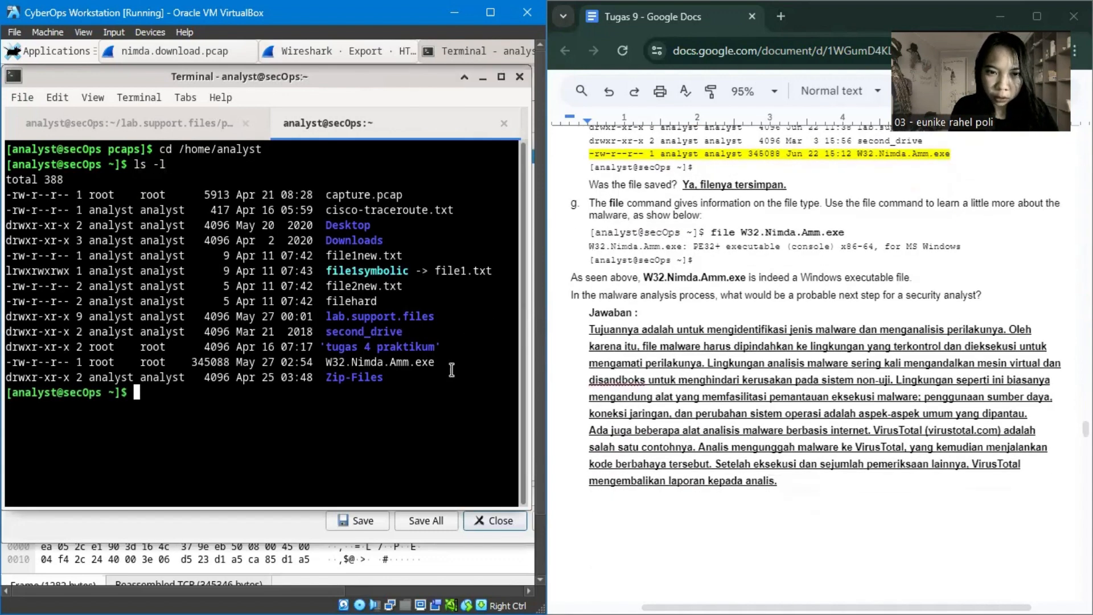
{"action": "left_click_drag", "start_coordinate": [424, 370], "coordinate": [91, 363]}
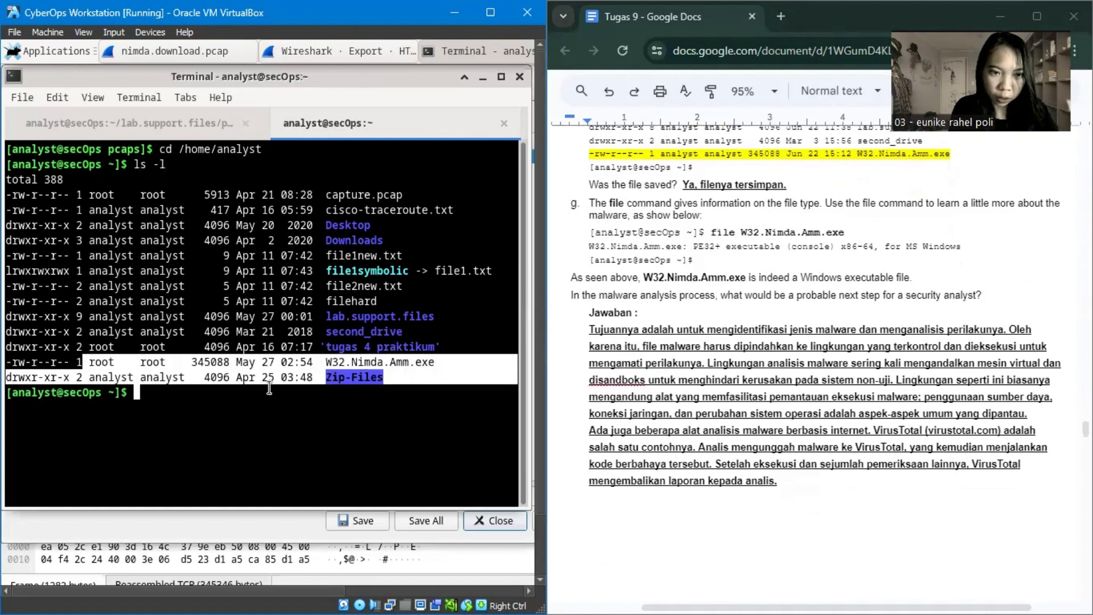
{"action": "left_click", "coordinate": [396, 377]}
{"action": "left_click_drag", "start_coordinate": [441, 364], "coordinate": [24, 369]}
{"action": "triple_click", "coordinate": [8, 365]}
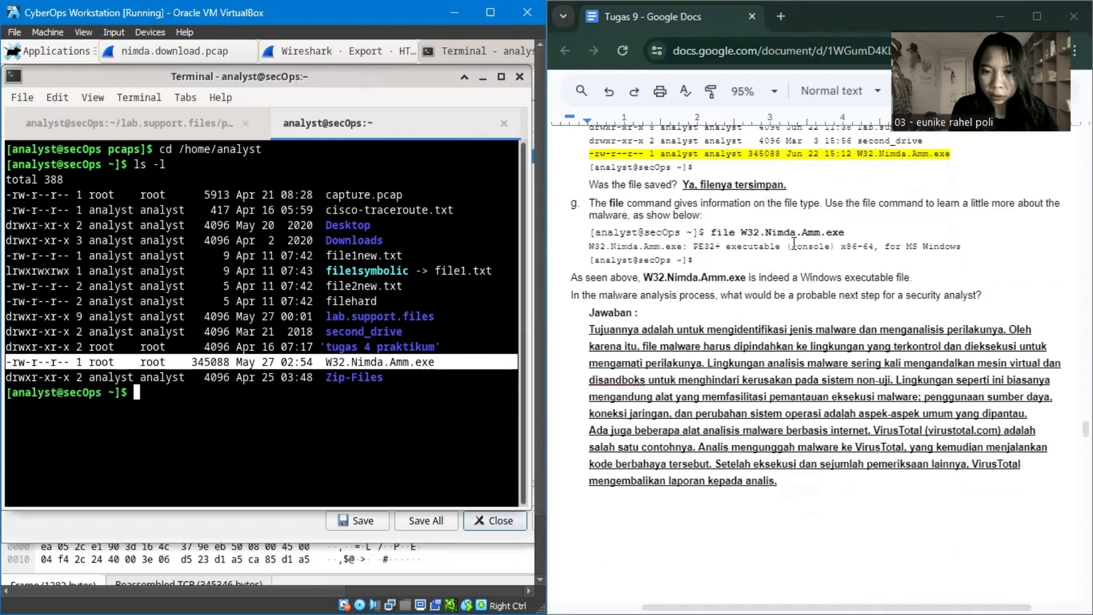
Step: Review lab instructions f and g in the document and highlight the text of instruction g about the file command
{"action": "scroll", "coordinate": [789, 221], "scroll_direction": "up", "scroll_amount": 2}
{"action": "scroll", "coordinate": [788, 220], "scroll_direction": "up", "scroll_amount": 2}
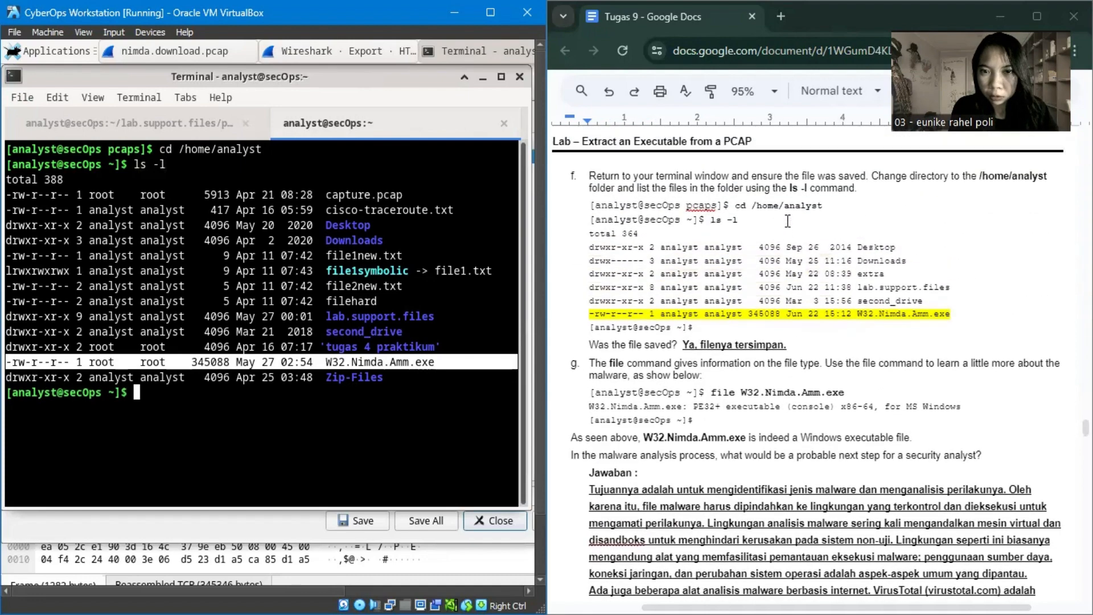
{"action": "scroll", "coordinate": [788, 221], "scroll_direction": "down", "scroll_amount": 4}
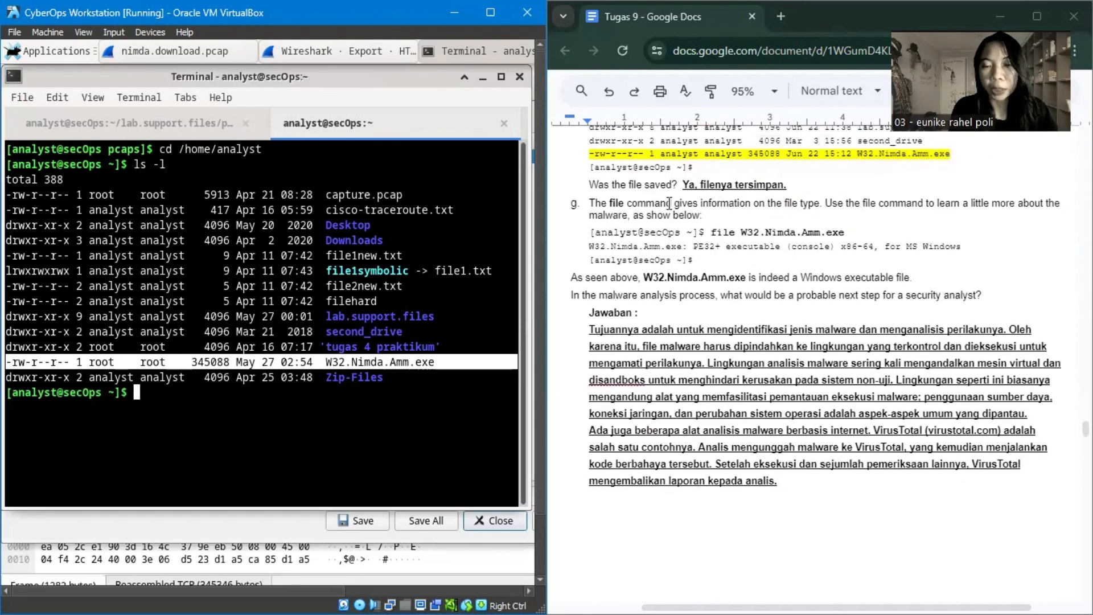
{"action": "scroll", "coordinate": [677, 208], "scroll_direction": "down", "scroll_amount": 3}
{"action": "scroll", "coordinate": [689, 213], "scroll_direction": "up", "scroll_amount": 3}
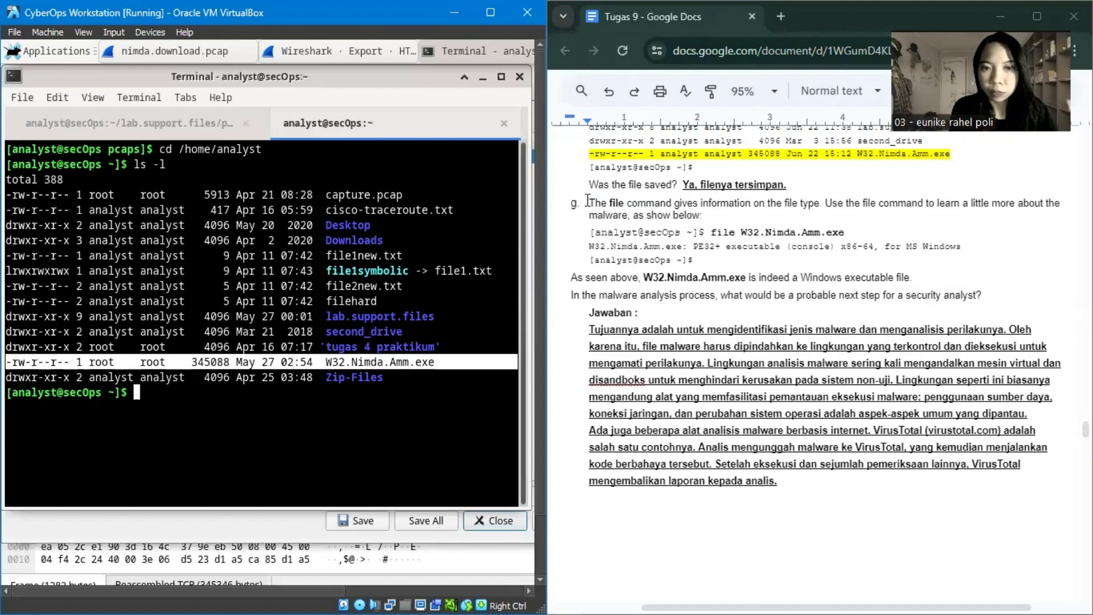
{"action": "left_click_drag", "start_coordinate": [587, 201], "coordinate": [710, 214]}
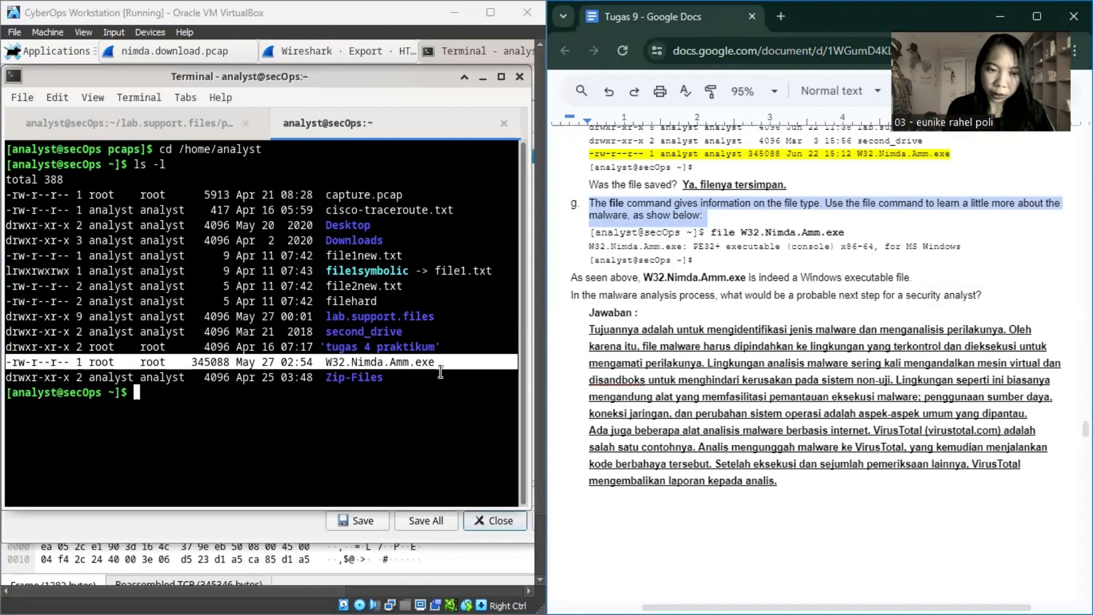
Step: Run file W32.Nimda.Amm.exe in the terminal to identify the saved file's type
{"action": "left_click", "coordinate": [308, 385]}
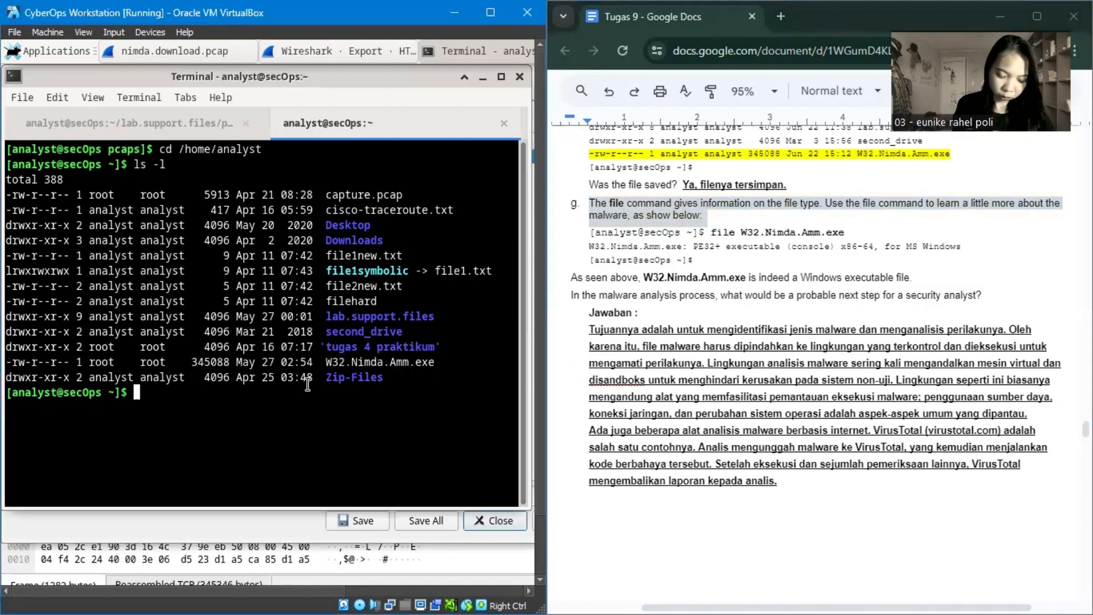
{"action": "type", "text": "file "}
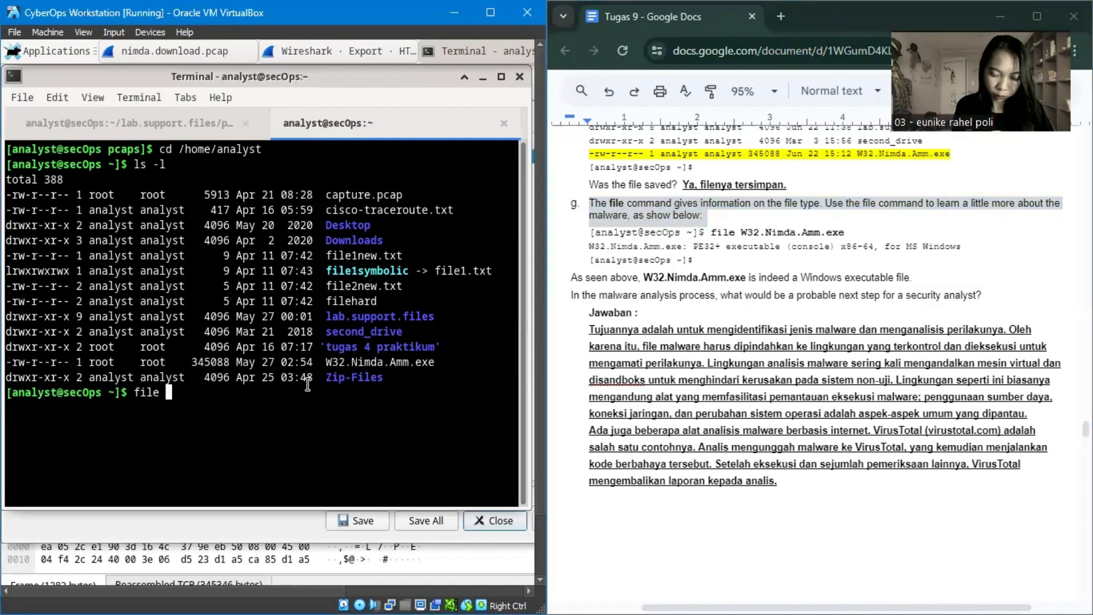
{"action": "type", "text": "W32"}
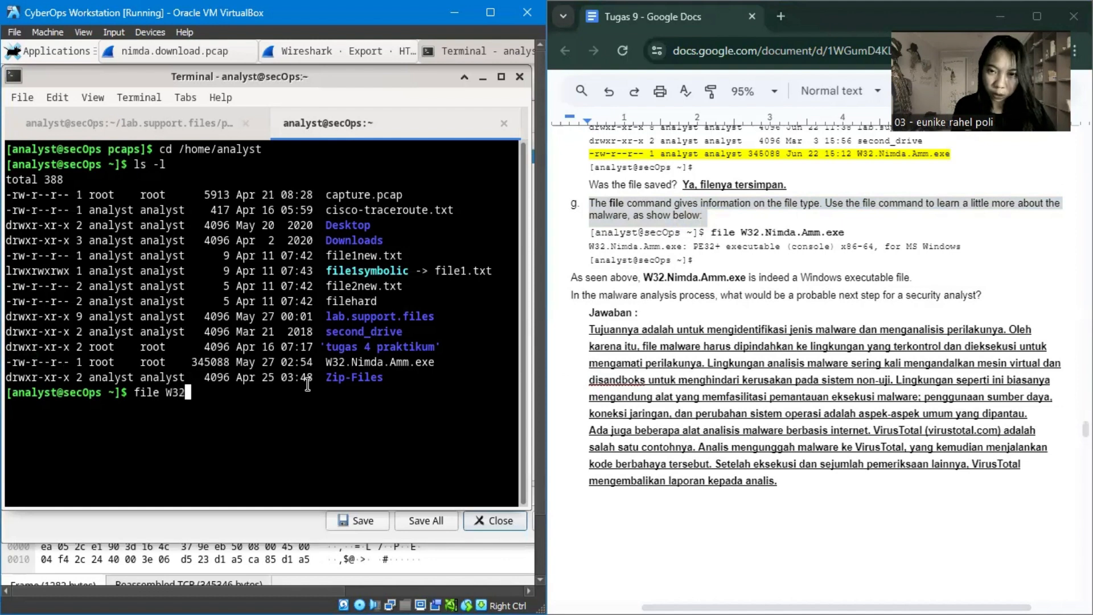
{"action": "type", "text": ".Ni"}
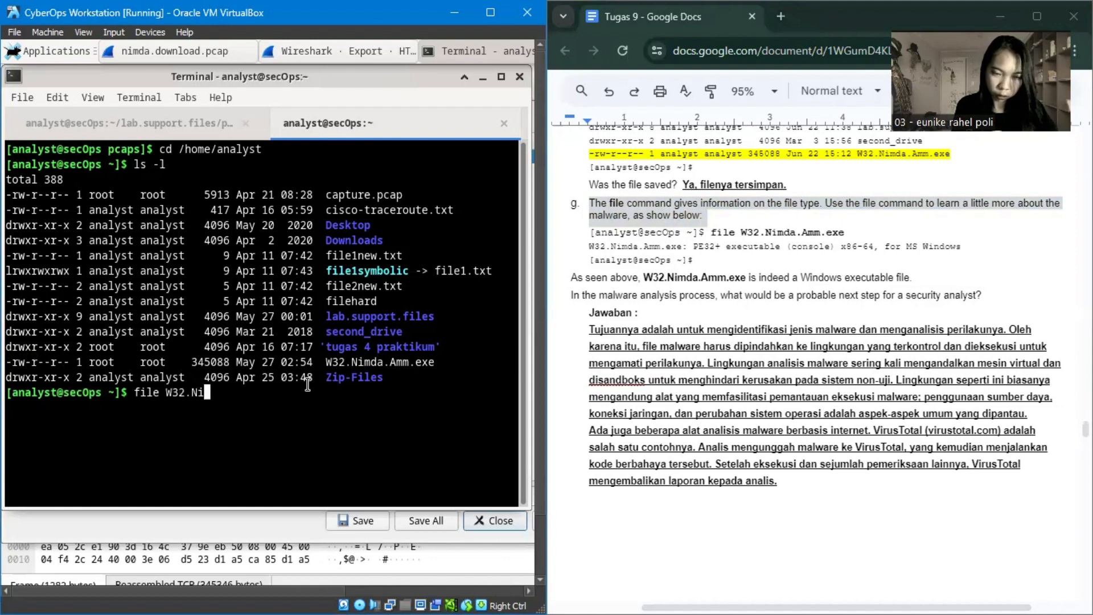
{"action": "type", "text": "mda"}
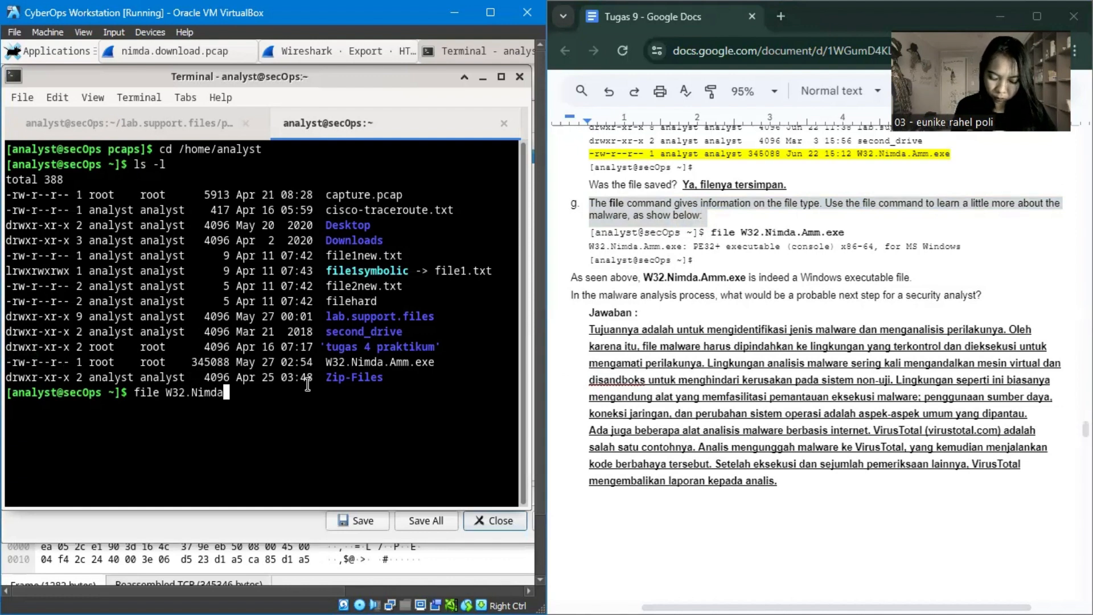
{"action": "type", "text": ".Amm"}
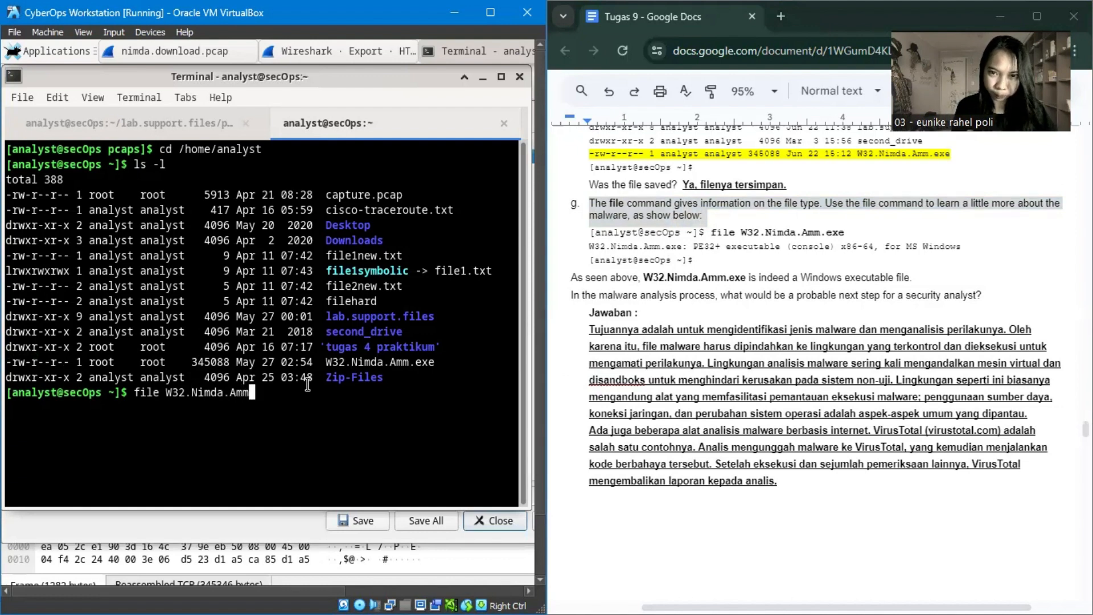
{"action": "type", "text": ".e"}
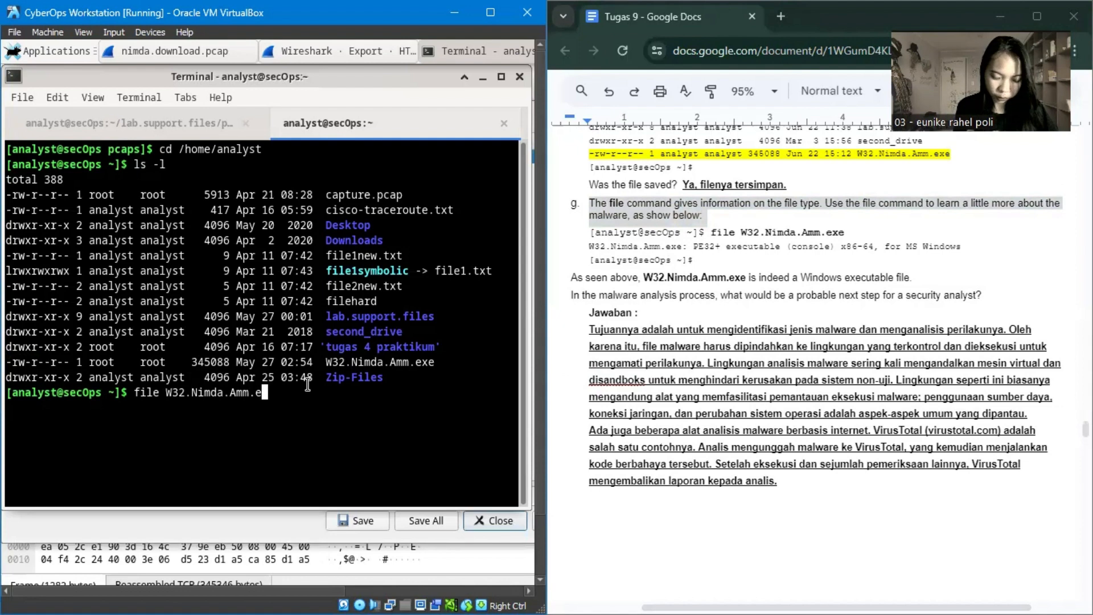
{"action": "type", "text": "xe"}
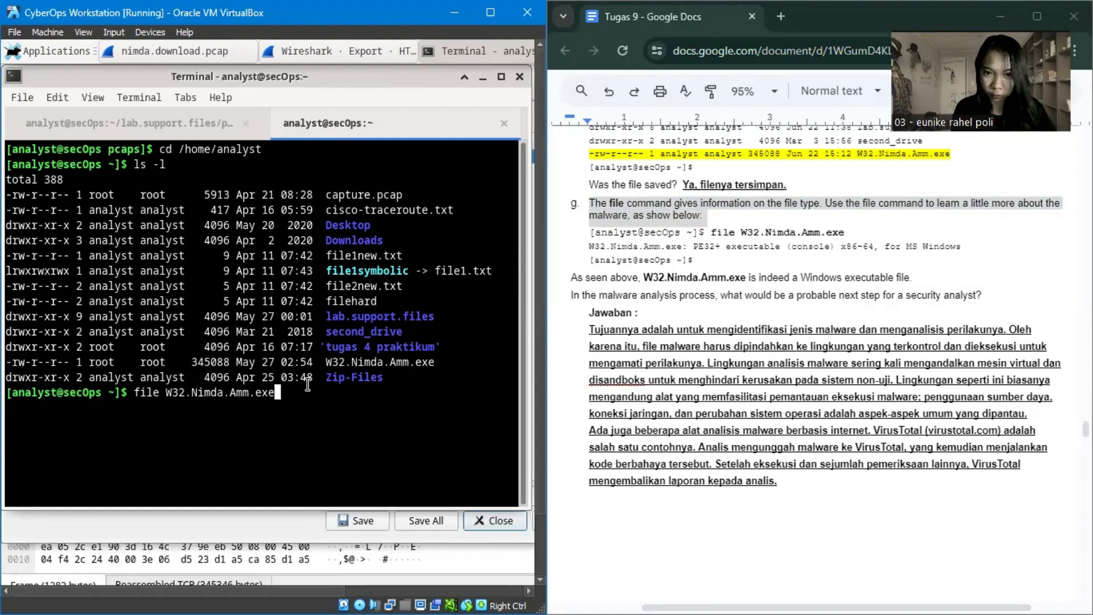
{"action": "key", "text": "Return"}
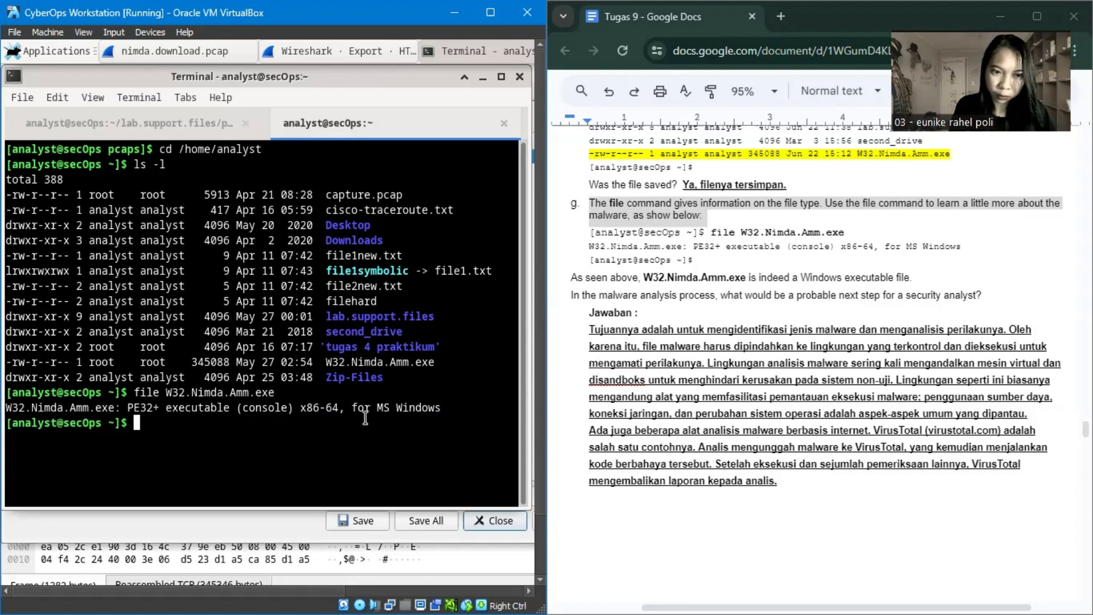
Step: Highlight the file command's output in the terminal and compare it with the lab document's statement about W32.Nimda.Amm.exe
{"action": "left_click_drag", "start_coordinate": [230, 407], "coordinate": [8, 410]}
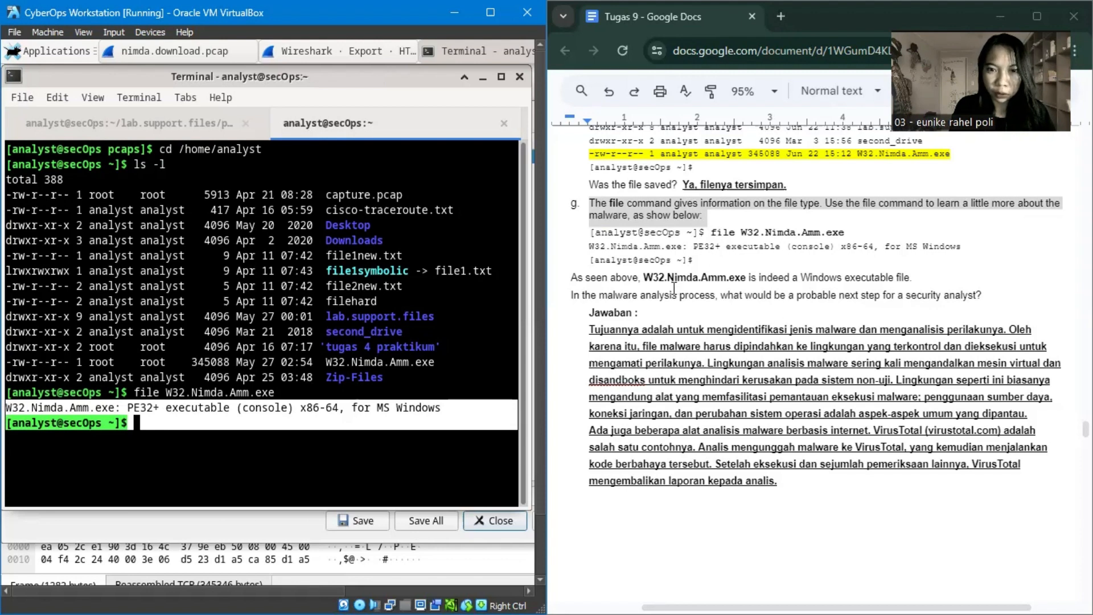
{"action": "scroll", "coordinate": [674, 288], "scroll_direction": "down", "scroll_amount": 1}
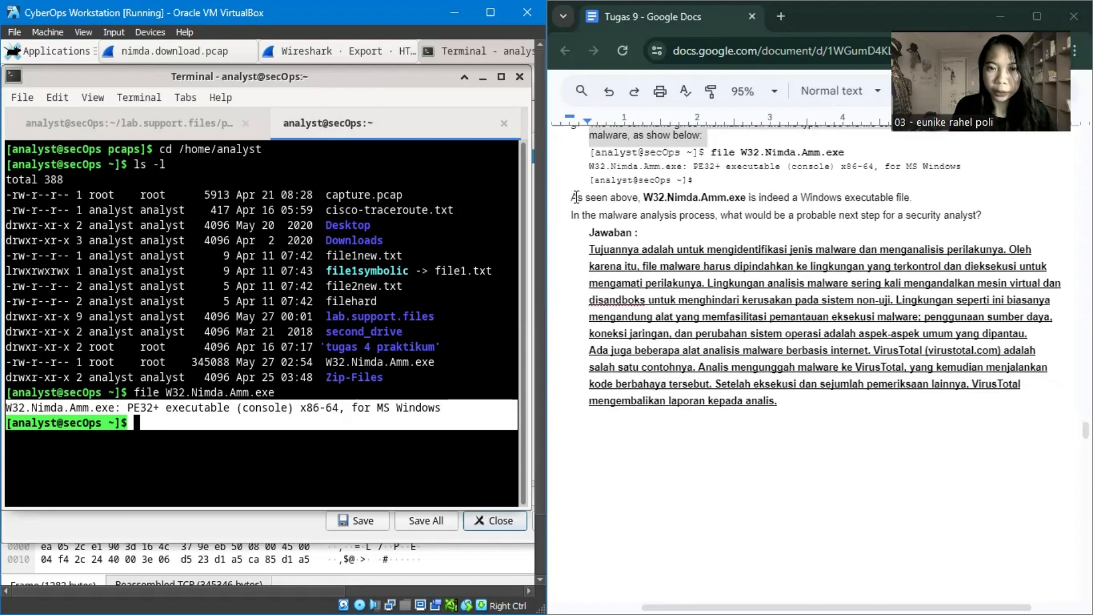
{"action": "key", "text": "alt+Tab"}
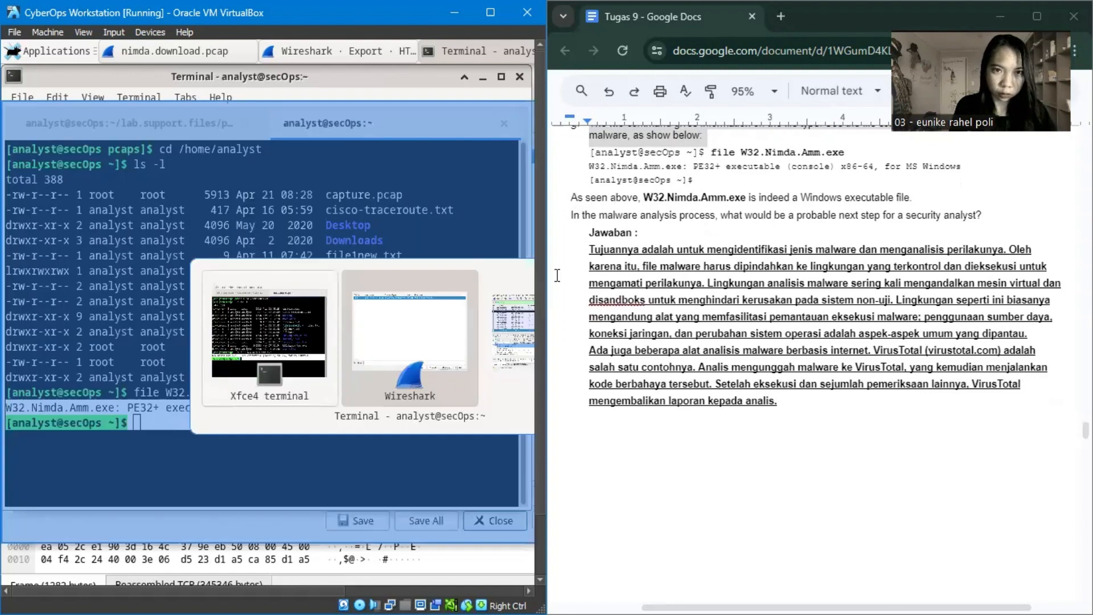
Step: In the lab document, highlight the full answer on the probable next malware analysis step and check where the next lab begins
{"action": "left_click", "coordinate": [889, 454]}
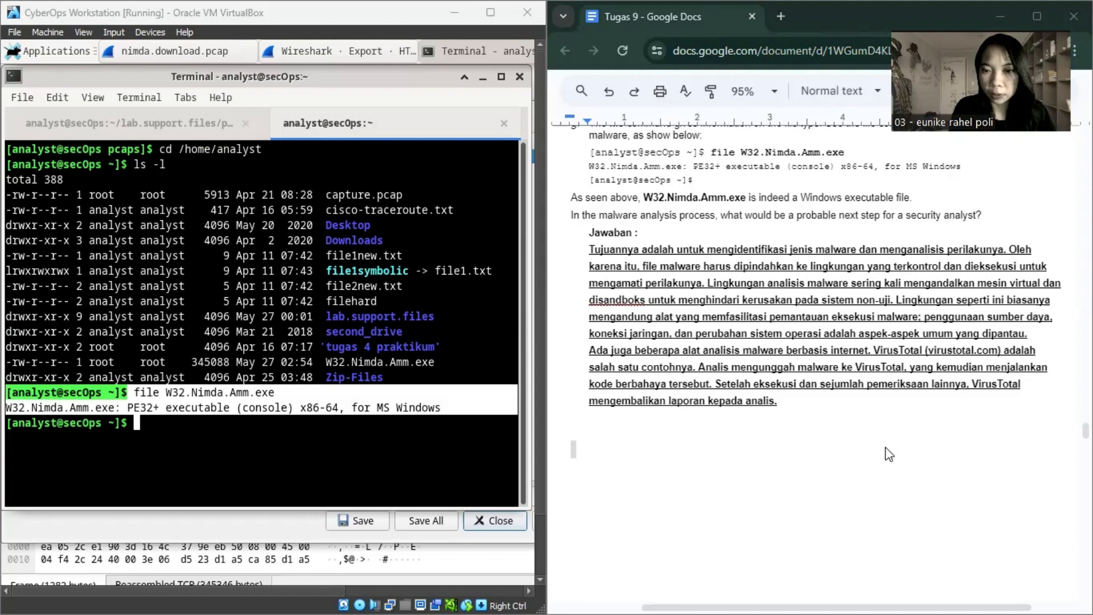
{"action": "scroll", "coordinate": [807, 210], "scroll_direction": "down", "scroll_amount": 2}
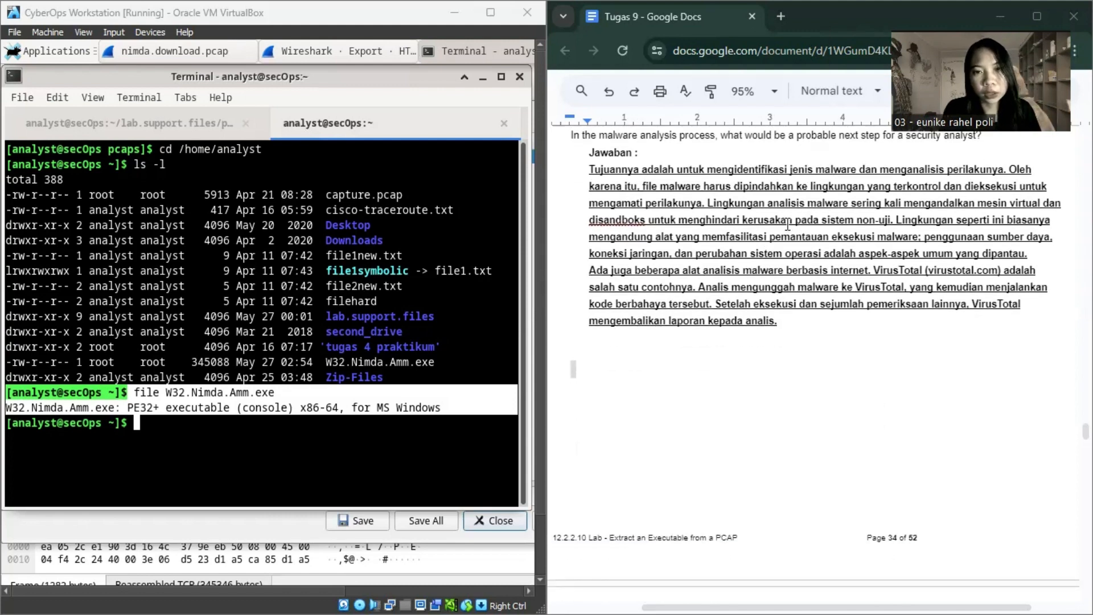
{"action": "left_click", "coordinate": [786, 221]}
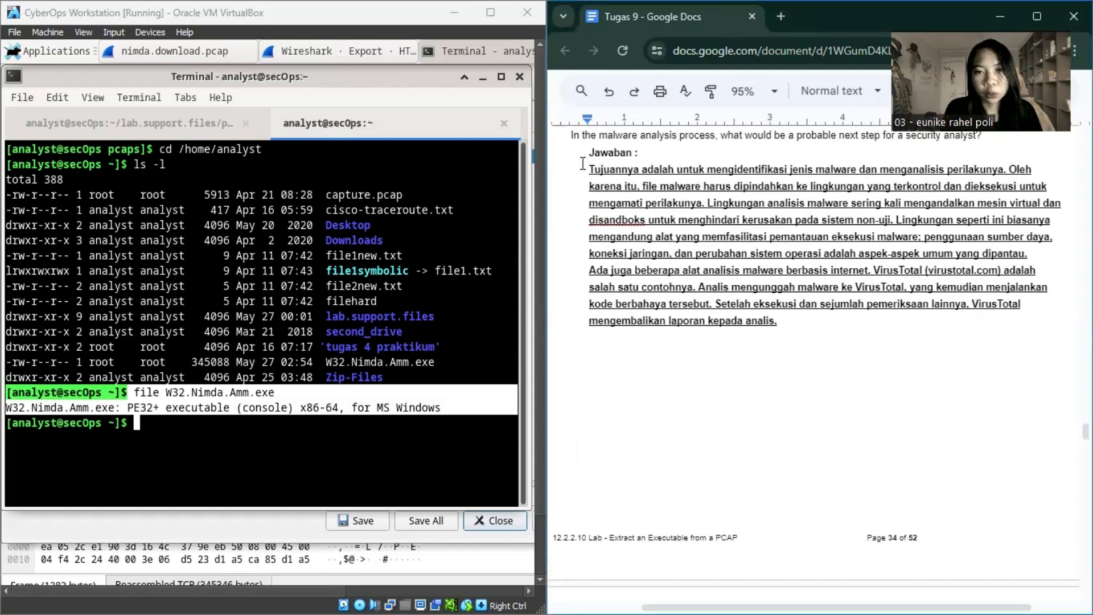
{"action": "left_click_drag", "start_coordinate": [581, 163], "coordinate": [809, 317]}
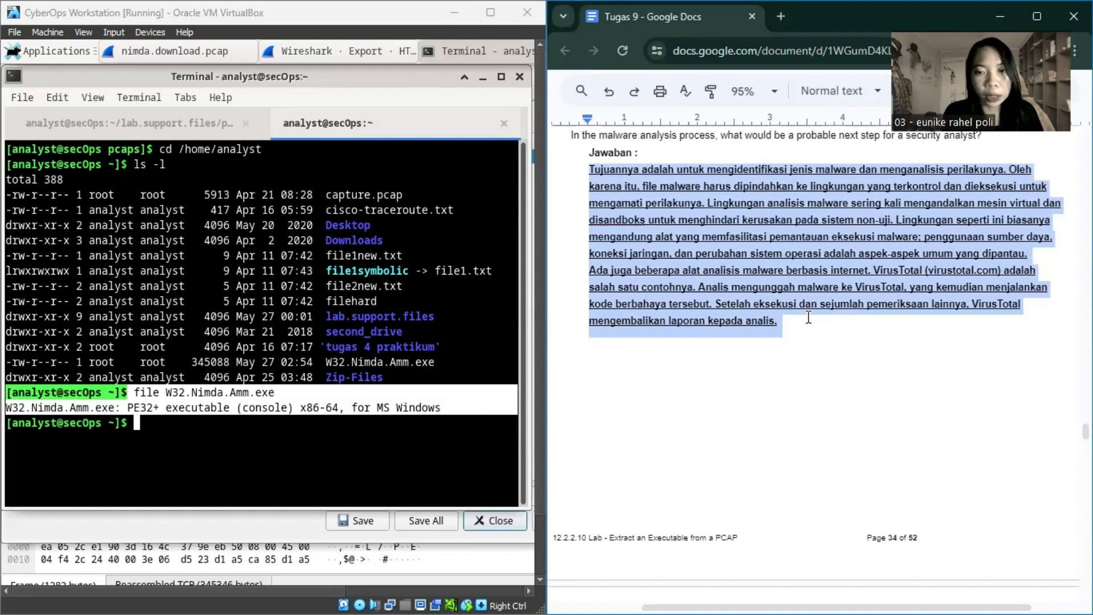
{"action": "scroll", "coordinate": [809, 317], "scroll_direction": "down", "scroll_amount": 4}
{"action": "scroll", "coordinate": [809, 316], "scroll_direction": "up", "scroll_amount": 2}
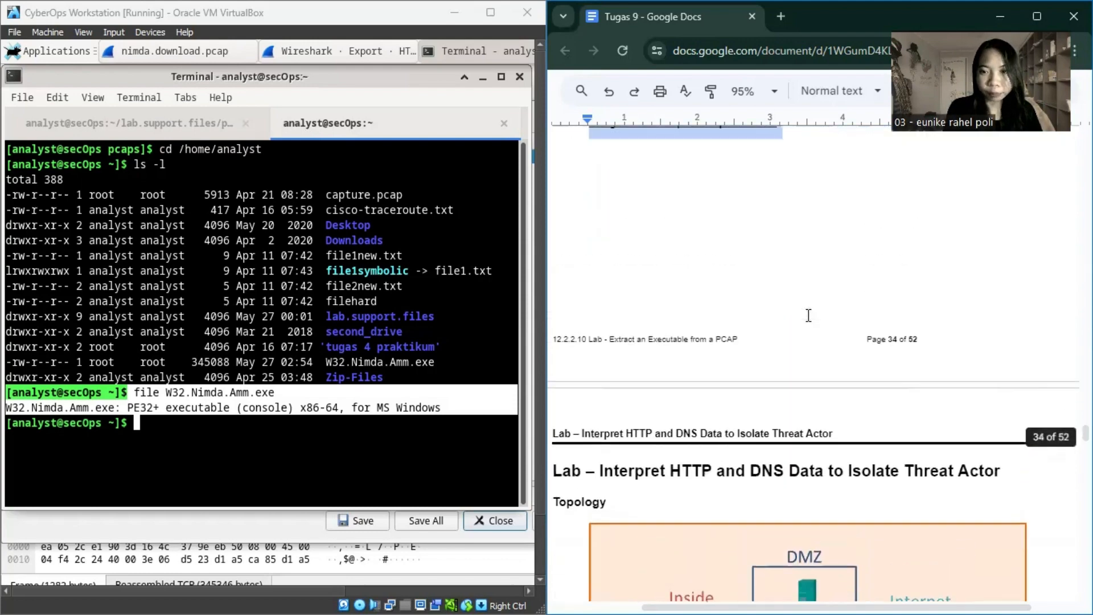
{"action": "scroll", "coordinate": [809, 316], "scroll_direction": "down", "scroll_amount": 3}
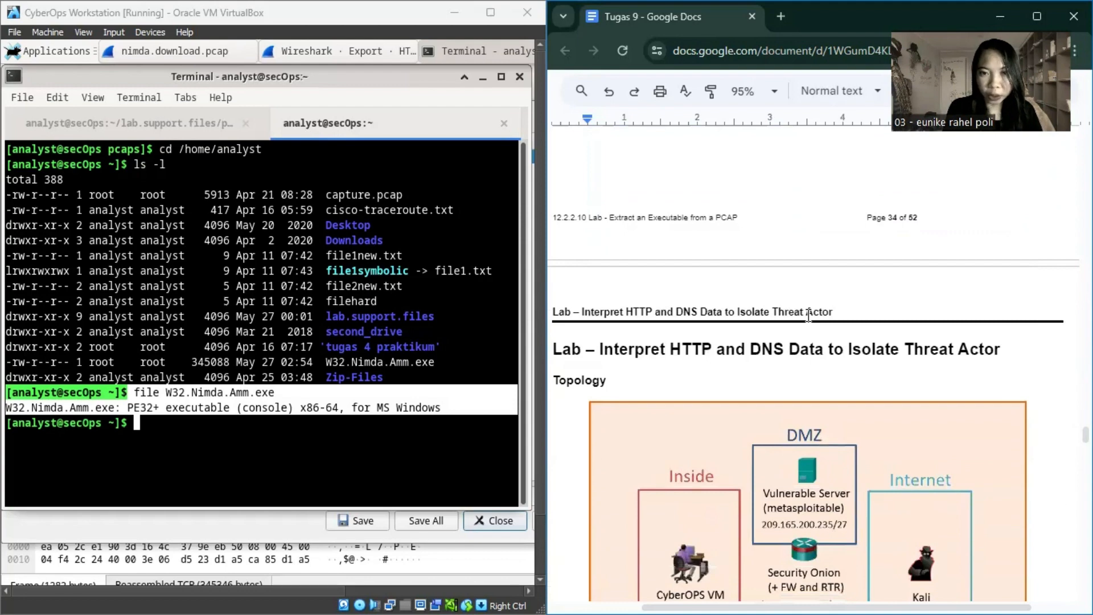
{"action": "scroll", "coordinate": [808, 316], "scroll_direction": "up", "scroll_amount": 3}
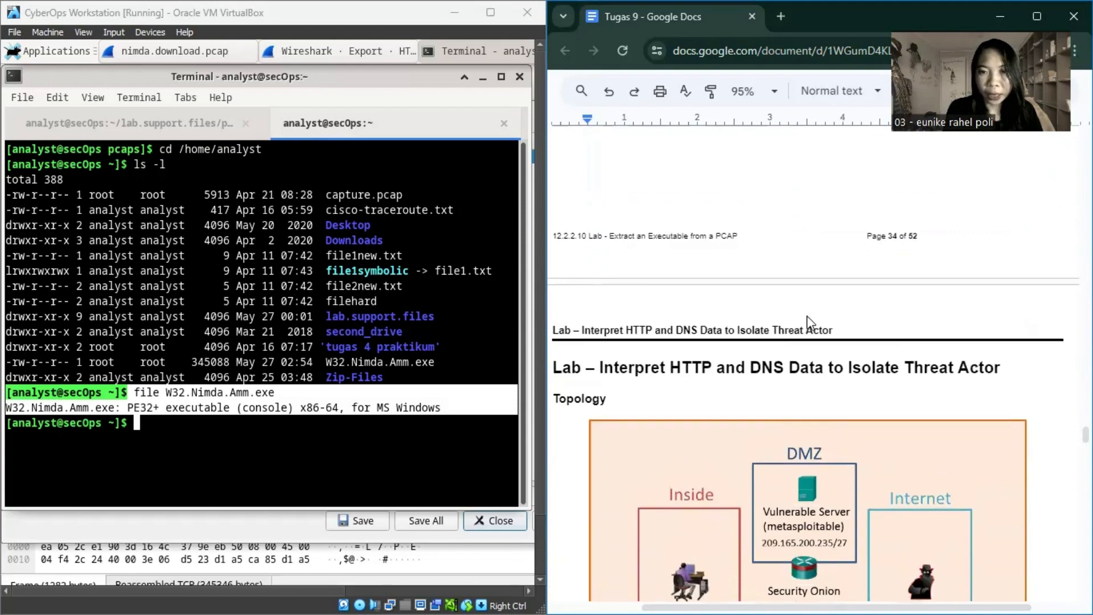
{"action": "scroll", "coordinate": [809, 316], "scroll_direction": "up", "scroll_amount": 1}
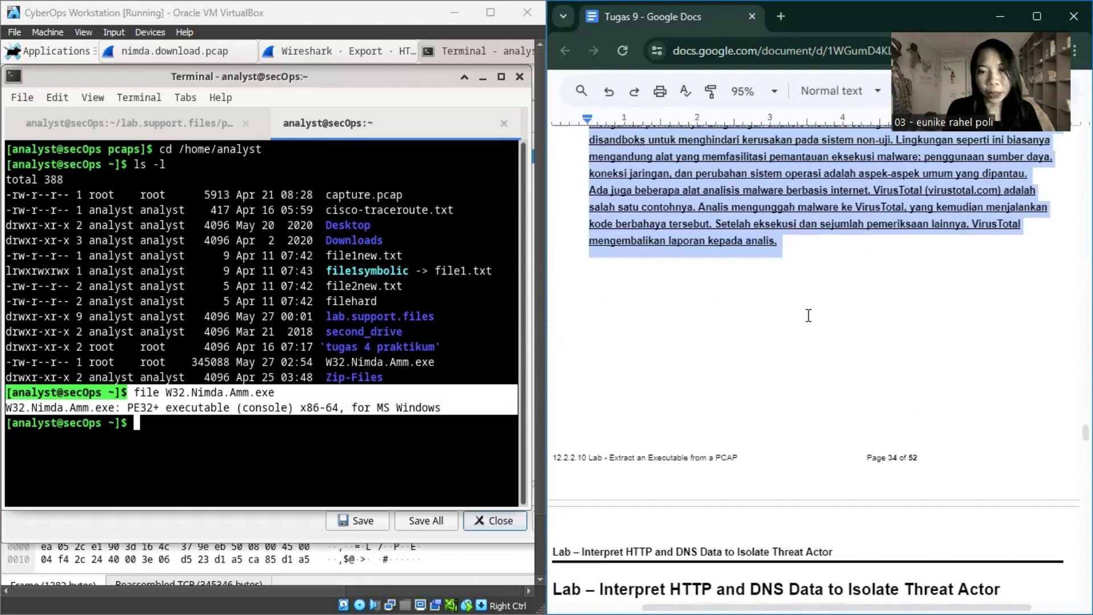
{"action": "scroll", "coordinate": [808, 316], "scroll_direction": "up", "scroll_amount": 1}
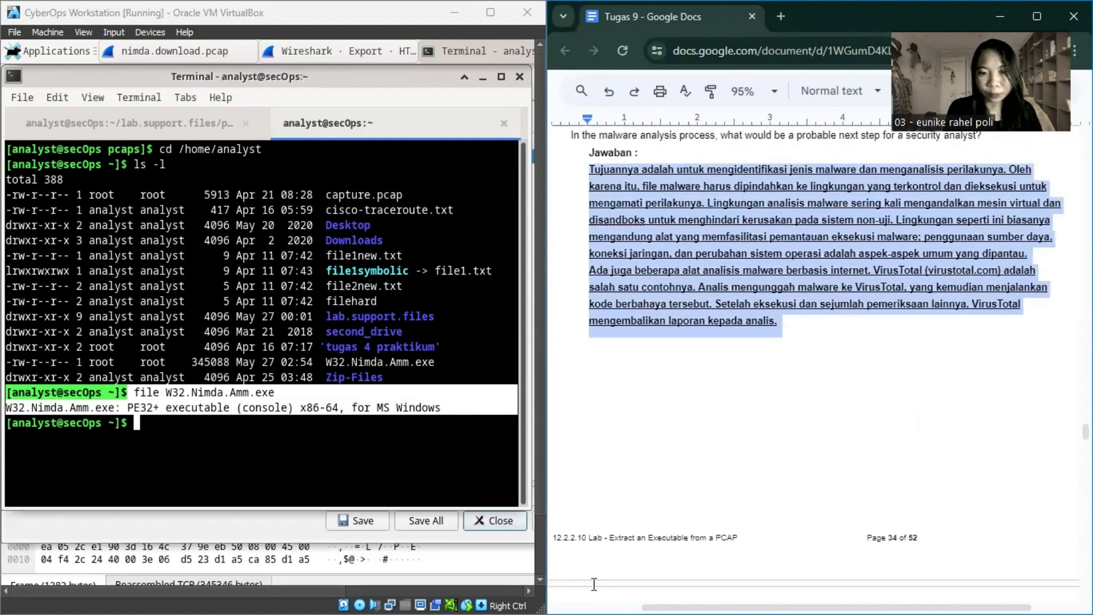